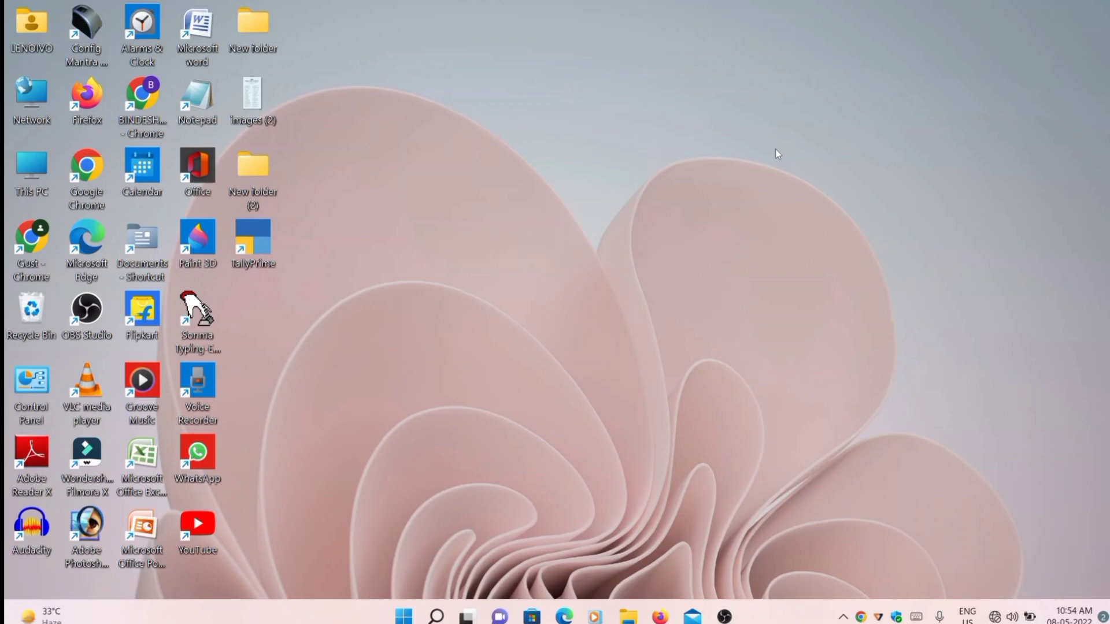
# - Launch Microsoft Excel by running the command EXCEL
pyautogui.press('super+r')
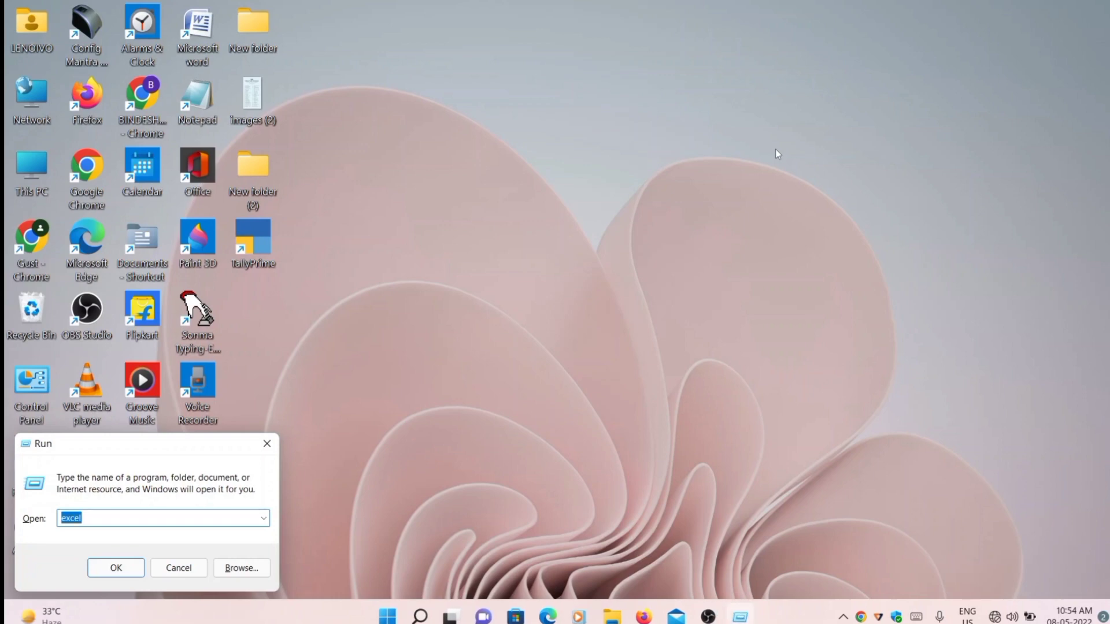
pyautogui.write('EXCE')
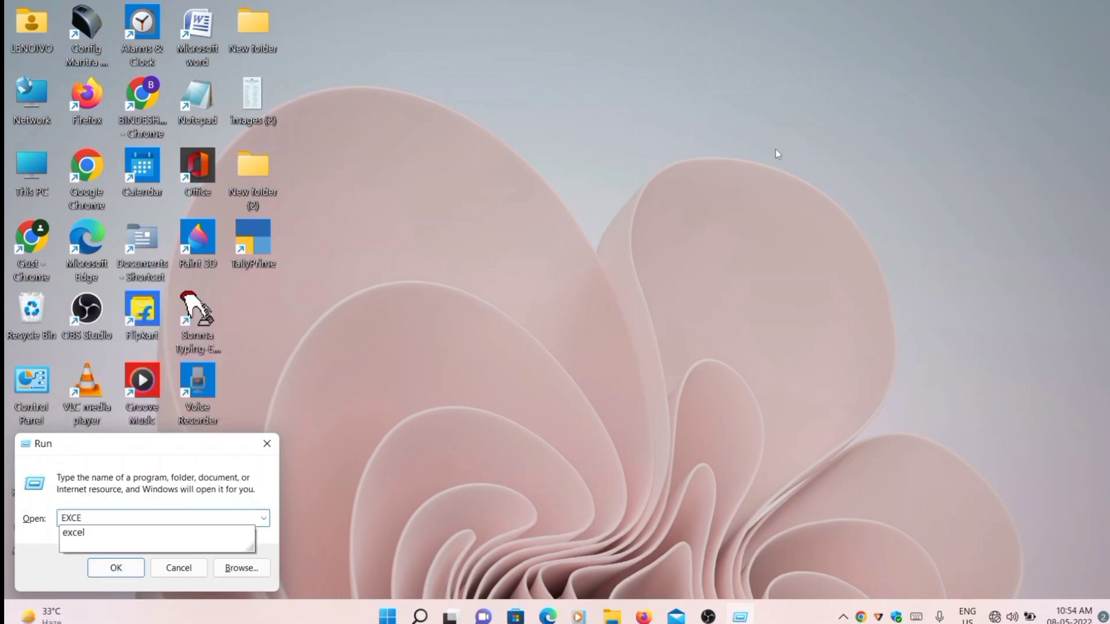
pyautogui.write('L')
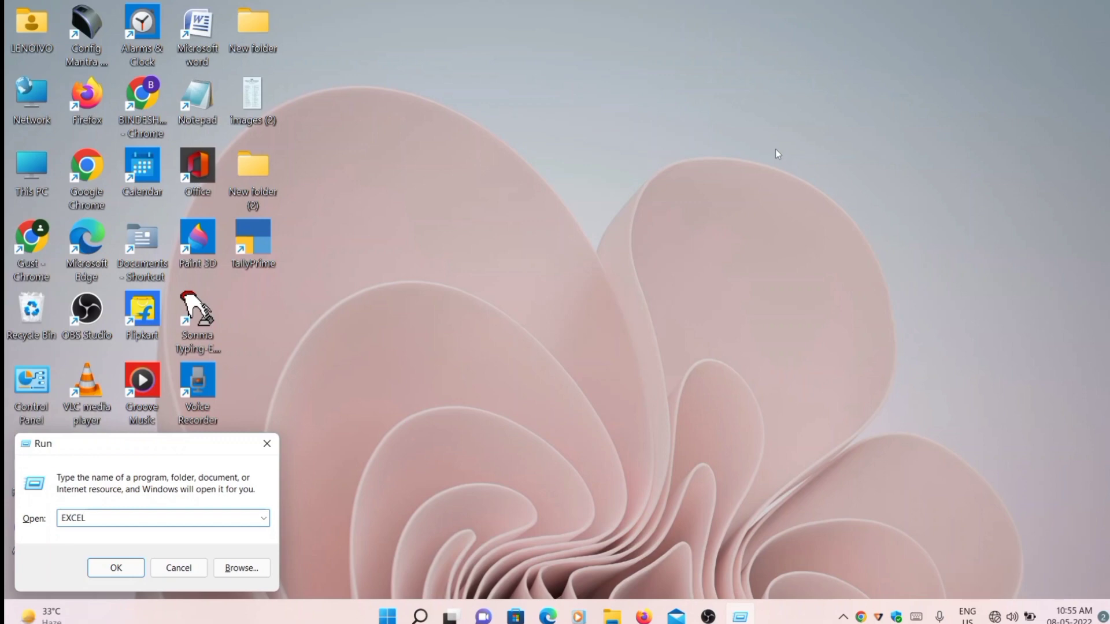
pyautogui.press('Return')
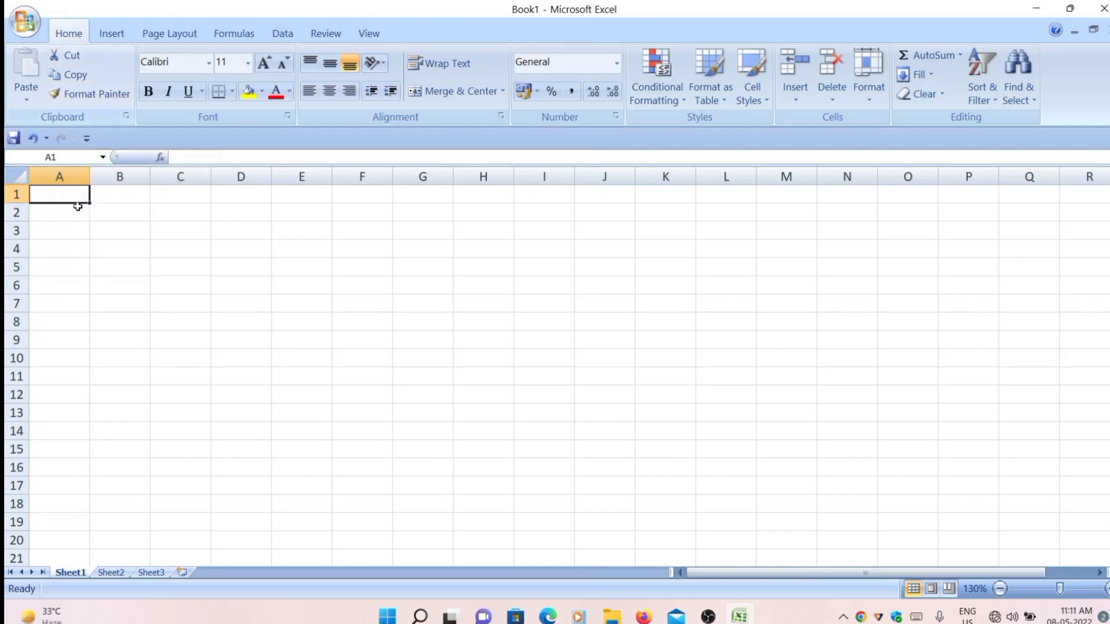
# - Merge and center A1:I7 and enter "By this option we can cut copy paste the matter from cell" in it
pyautogui.moveTo(55, 196); pyautogui.dragTo(565, 307)
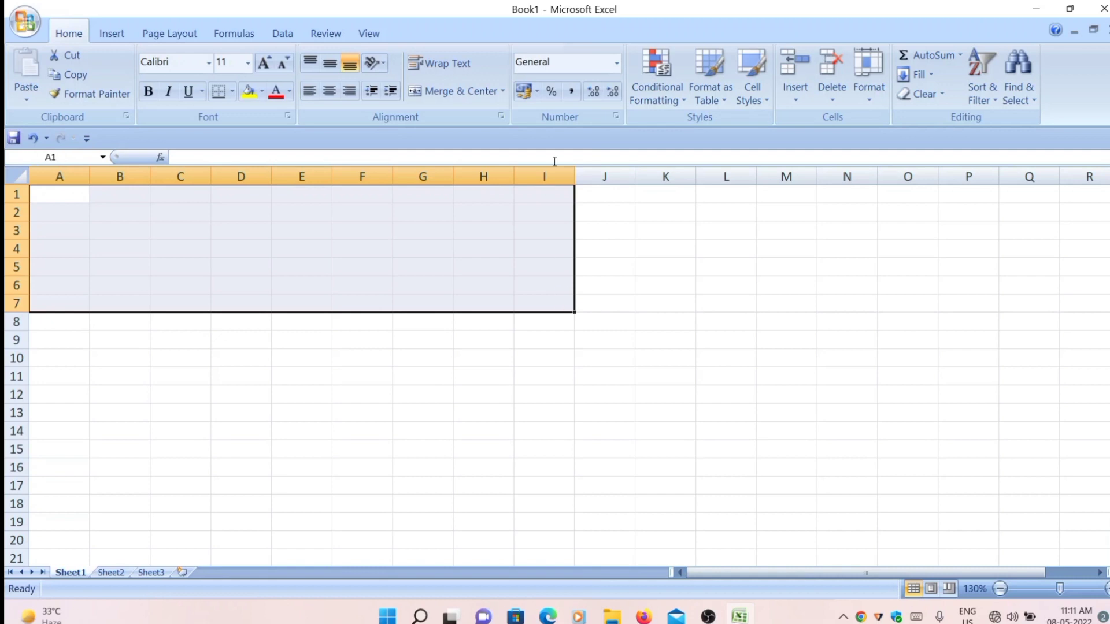
pyautogui.click(455, 92)
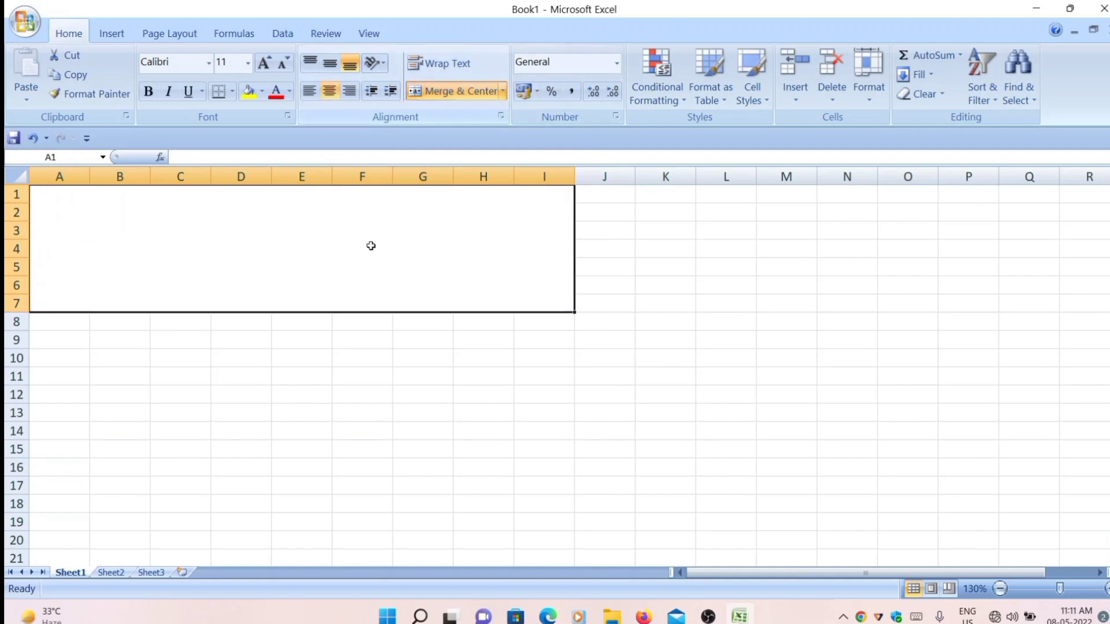
pyautogui.doubleClick(139, 231)
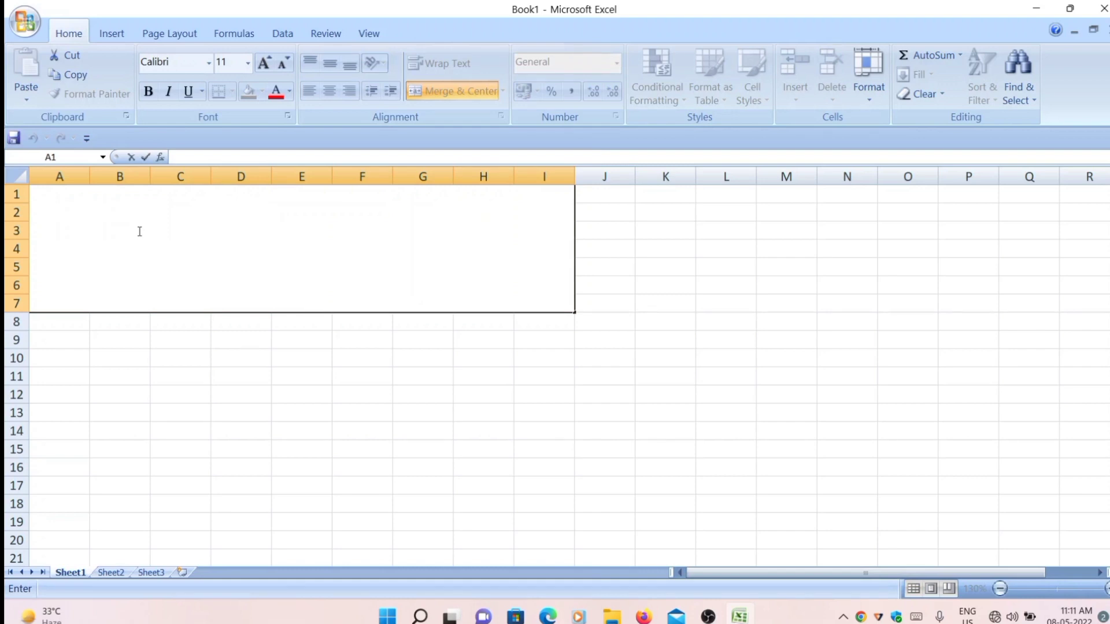
pyautogui.write('BYT')
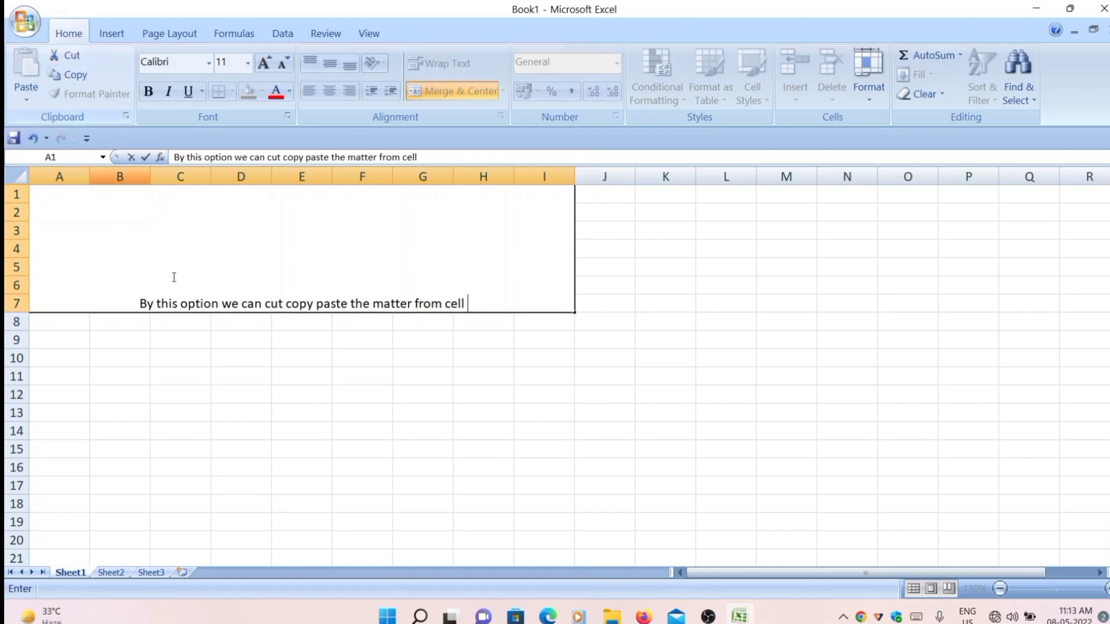
# - Copy the sentence from the merged A1:I7 cell and merge and center the range J1:P6
pyautogui.moveTo(138, 304); pyautogui.dragTo(559, 304)
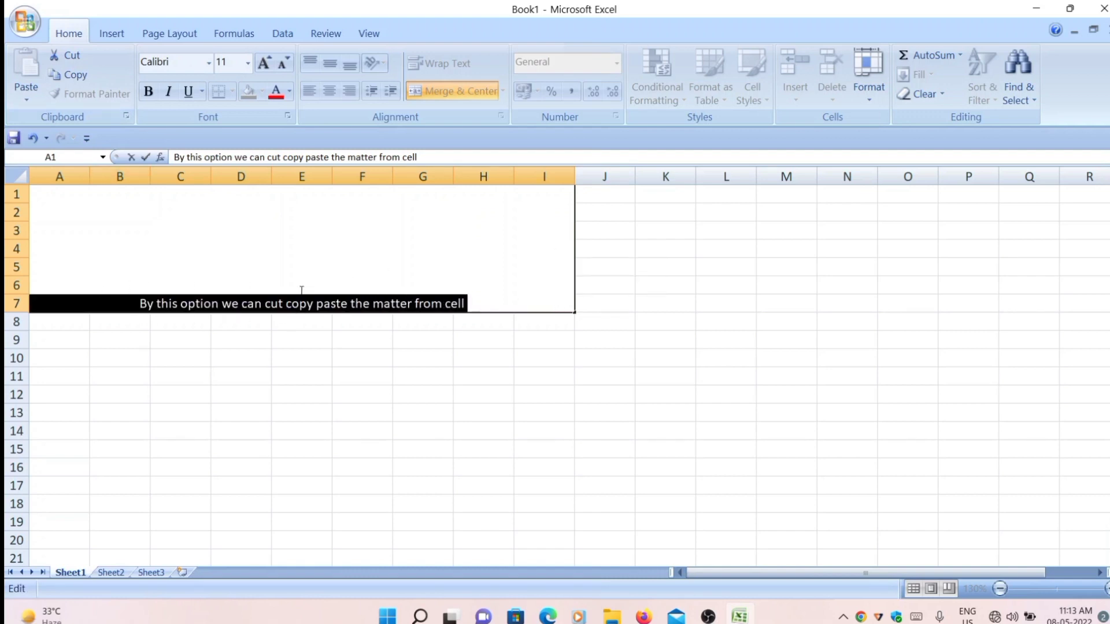
pyautogui.click(483, 294)
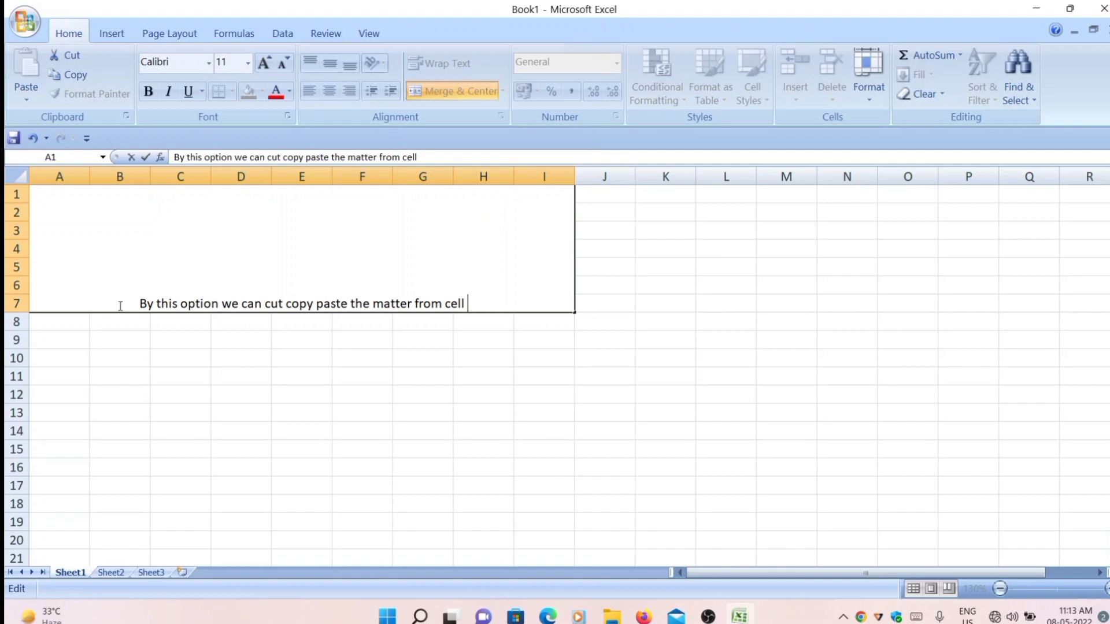
pyautogui.moveTo(134, 305); pyautogui.dragTo(537, 302)
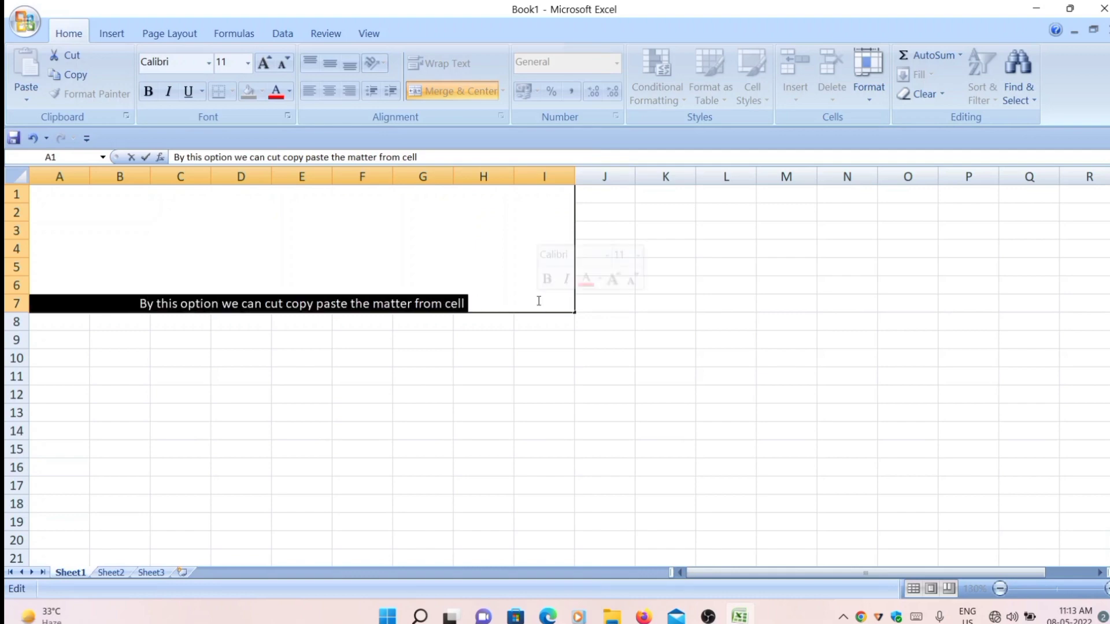
pyautogui.click(76, 77)
pyautogui.click(709, 243)
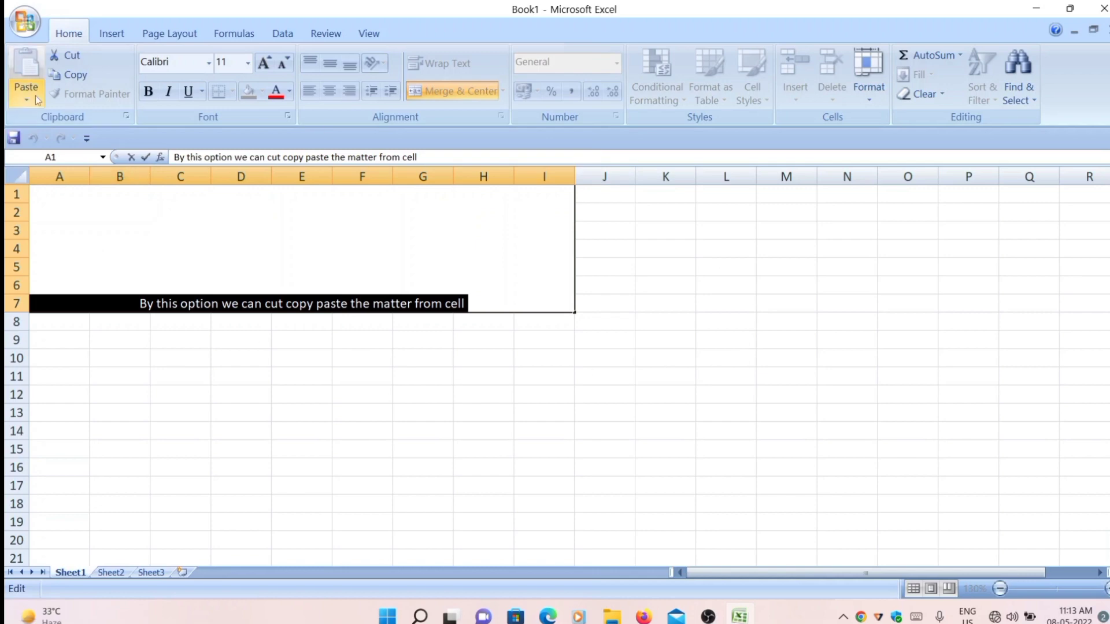
pyautogui.click(60, 79)
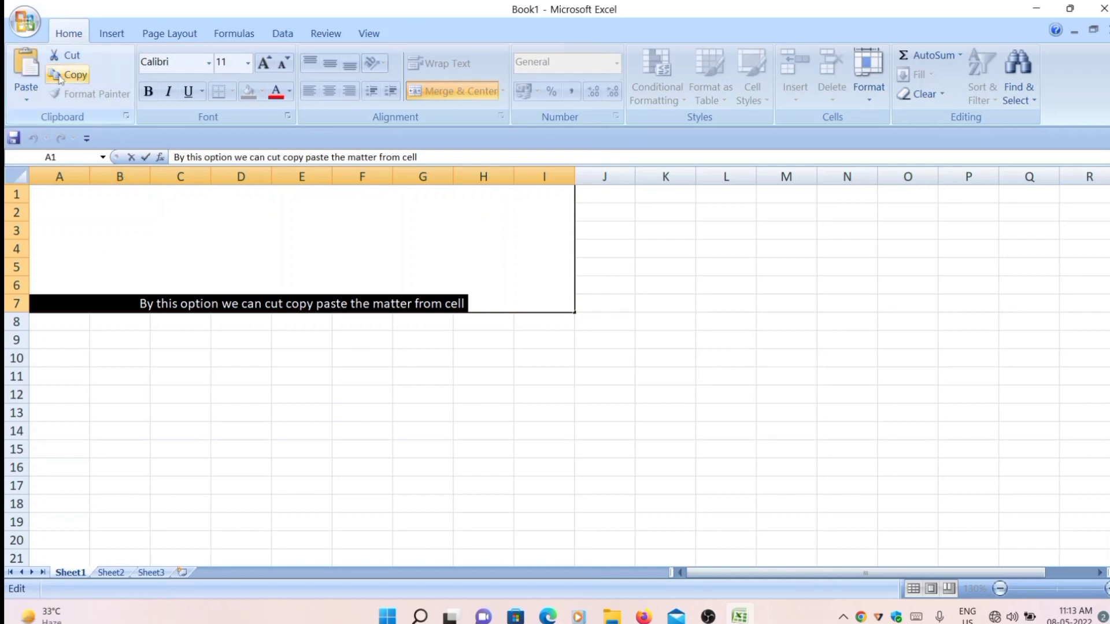
pyautogui.click(652, 249)
pyautogui.moveTo(604, 200); pyautogui.dragTo(972, 287)
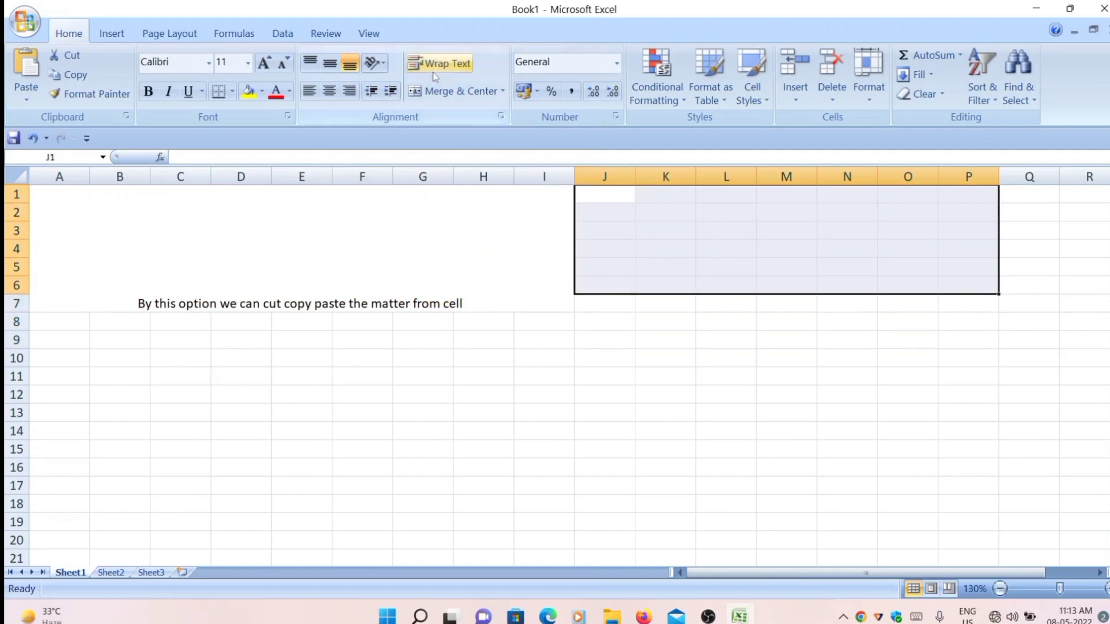
pyautogui.click(454, 91)
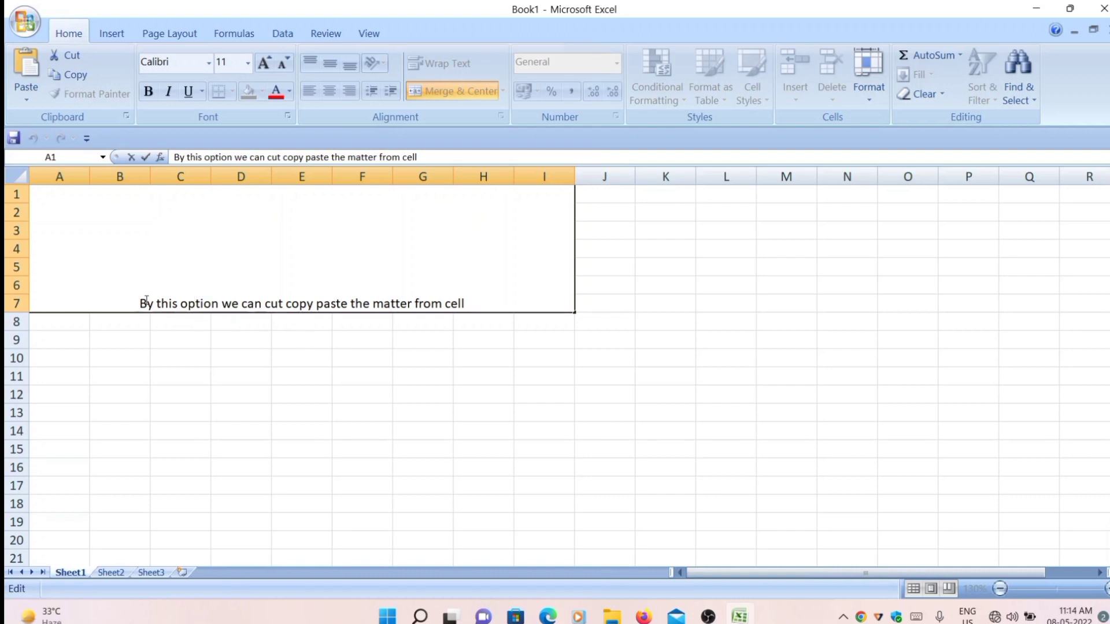
# - Copy the whole sentence from the merged A1:I7 cell and merge and center the range J1:Q7
pyautogui.moveTo(146, 301); pyautogui.dragTo(587, 299)
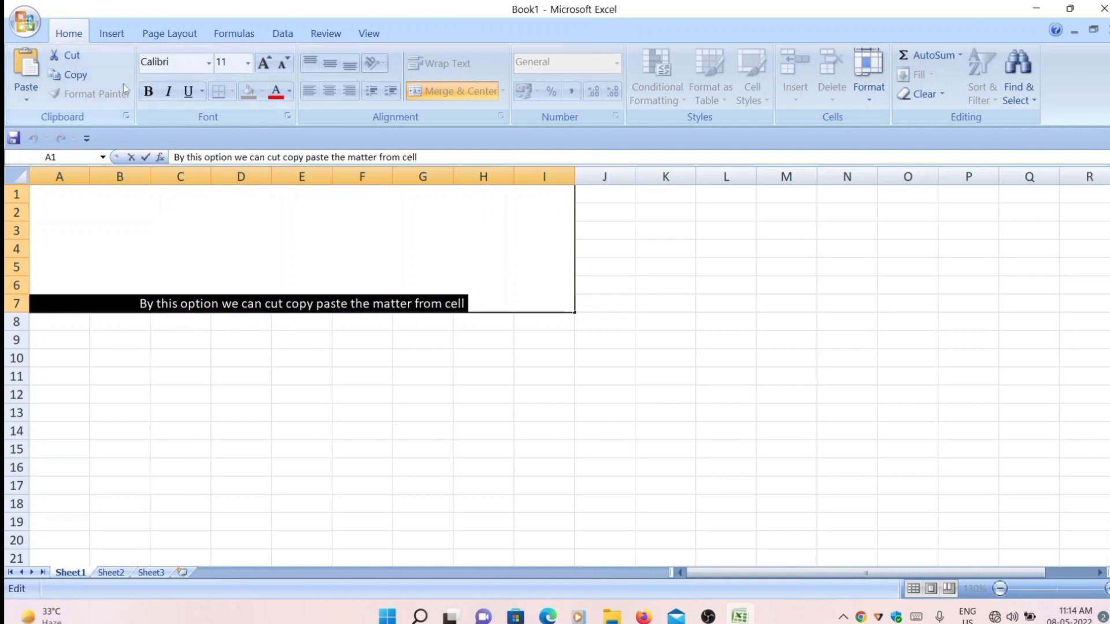
pyautogui.click(72, 80)
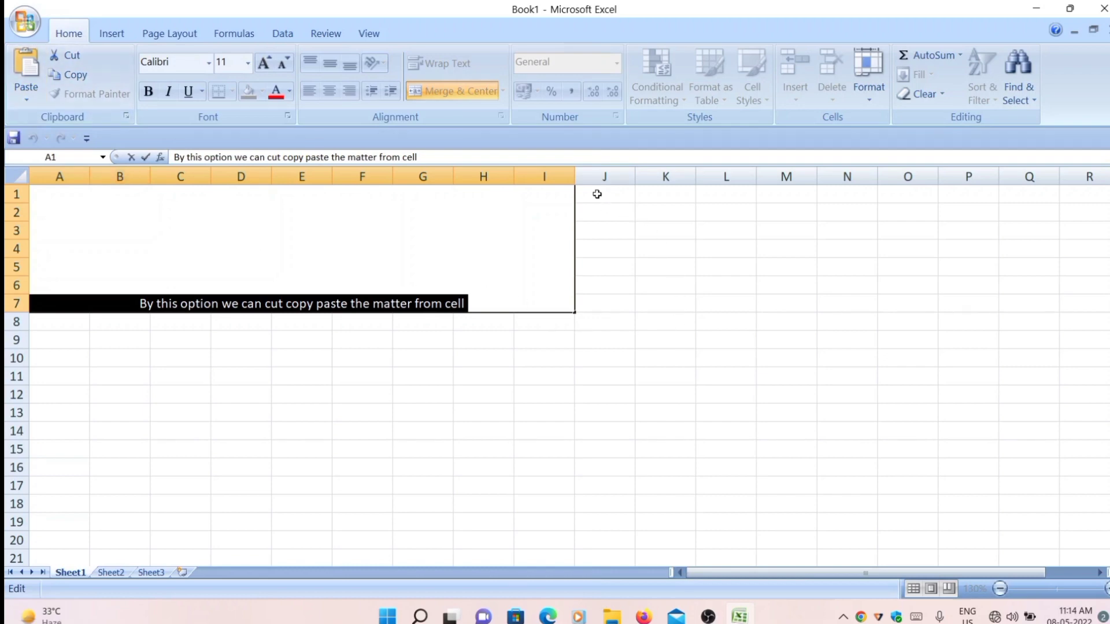
pyautogui.moveTo(595, 195); pyautogui.dragTo(1020, 295)
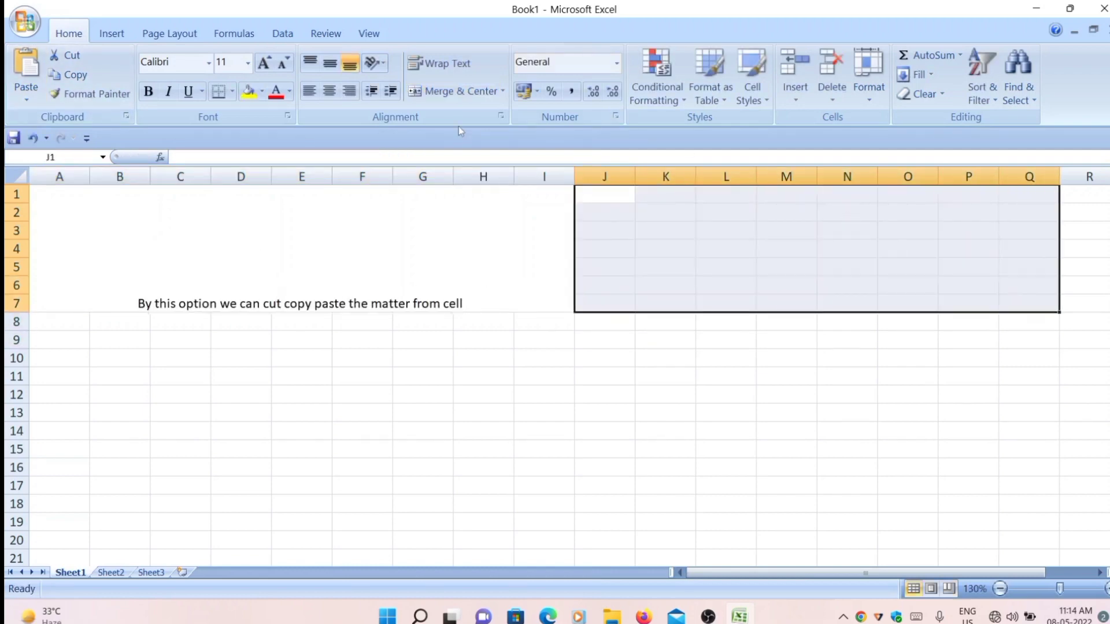
pyautogui.click(444, 91)
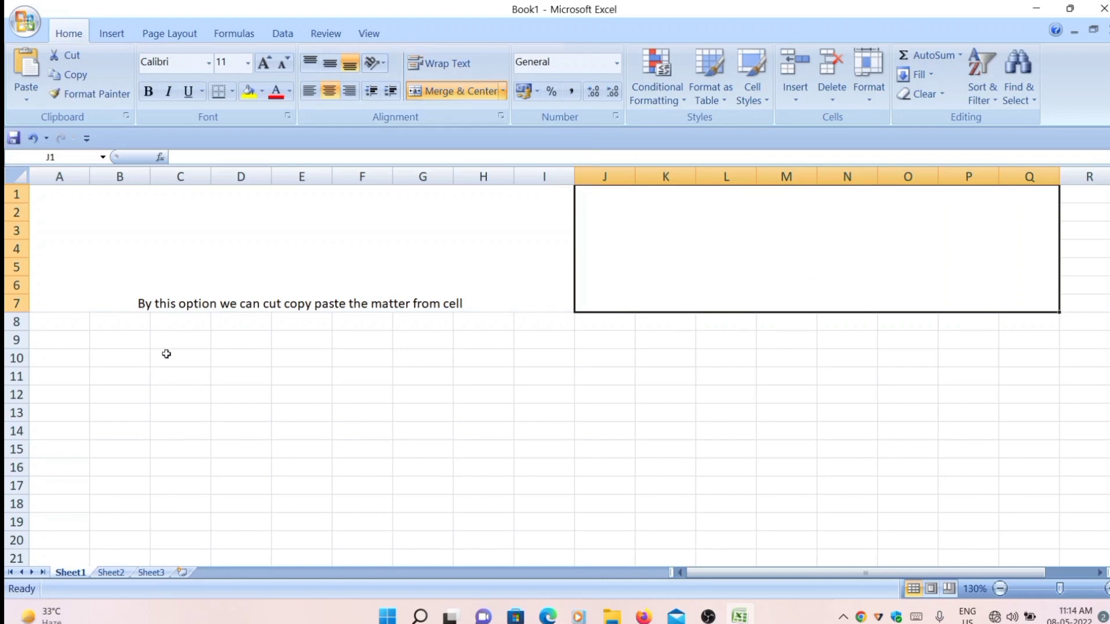
# - Paste the copied sentence into the merged J1:Q7 cell
pyautogui.moveTo(125, 328)
pyautogui.mouseDown()
pyautogui.moveTo(383, 485)
pyautogui.moveTo(786, 532)
pyautogui.moveTo(780, 478)
pyautogui.moveTo(709, 411)
pyautogui.mouseUp()
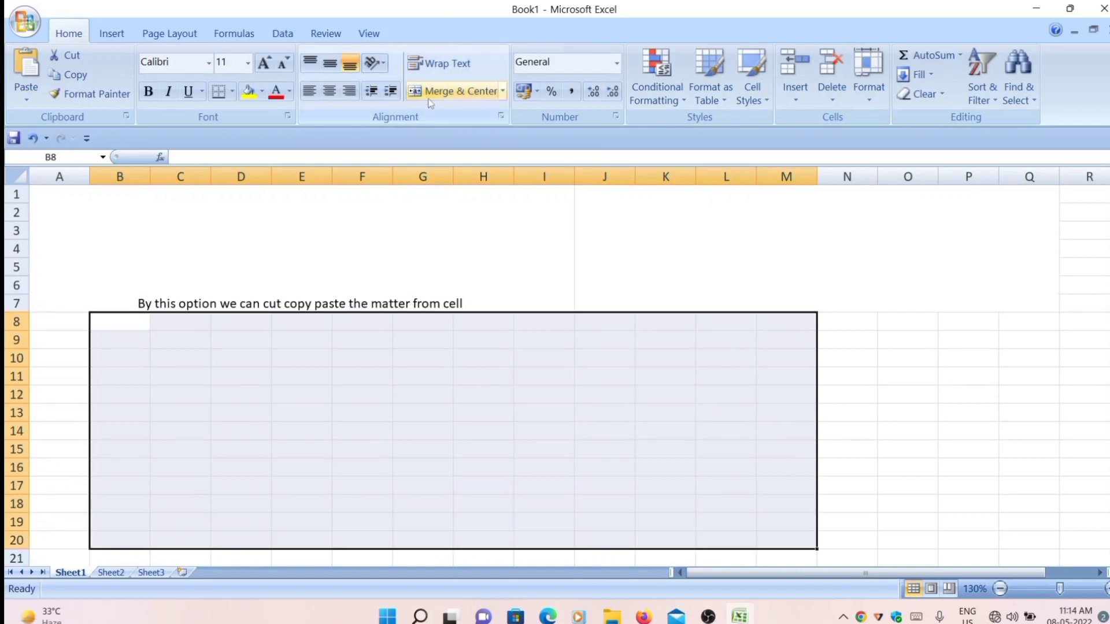
pyautogui.click(924, 363)
pyautogui.doubleClick(710, 261)
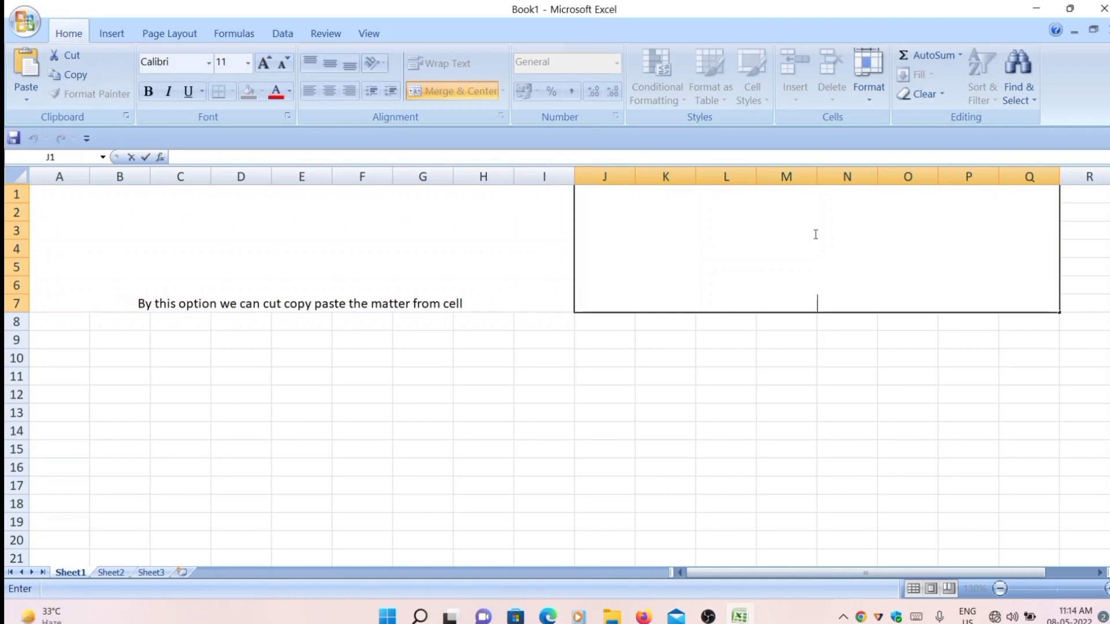
pyautogui.hotkey('ctrl', 'v')
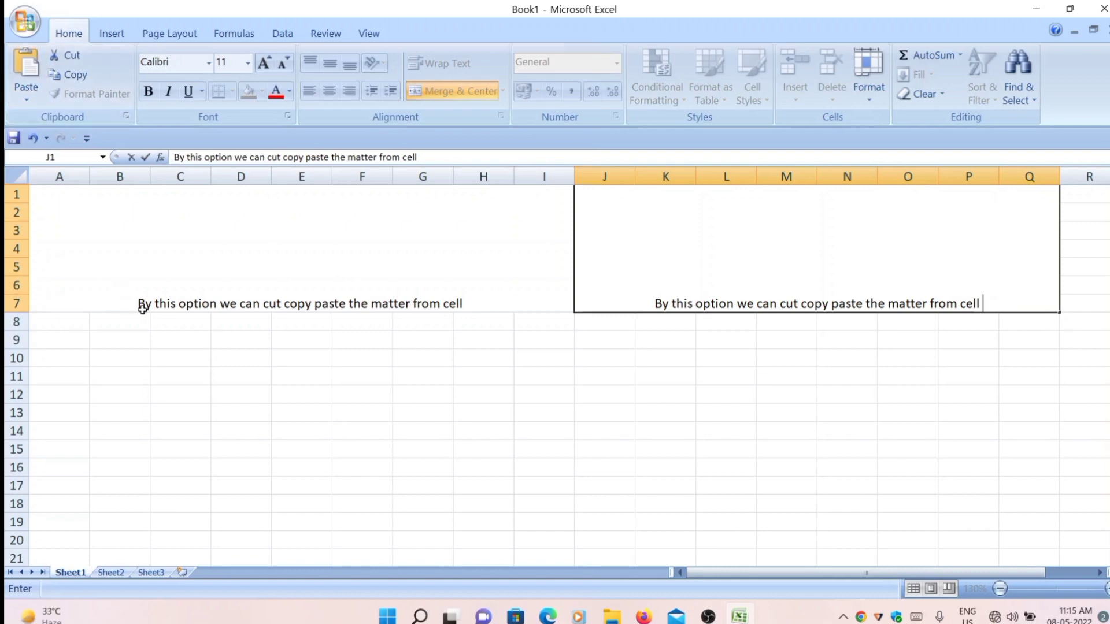
# - Cut the whole sentence out of the merged A1:I7 cell
pyautogui.moveTo(142, 309); pyautogui.dragTo(468, 309)
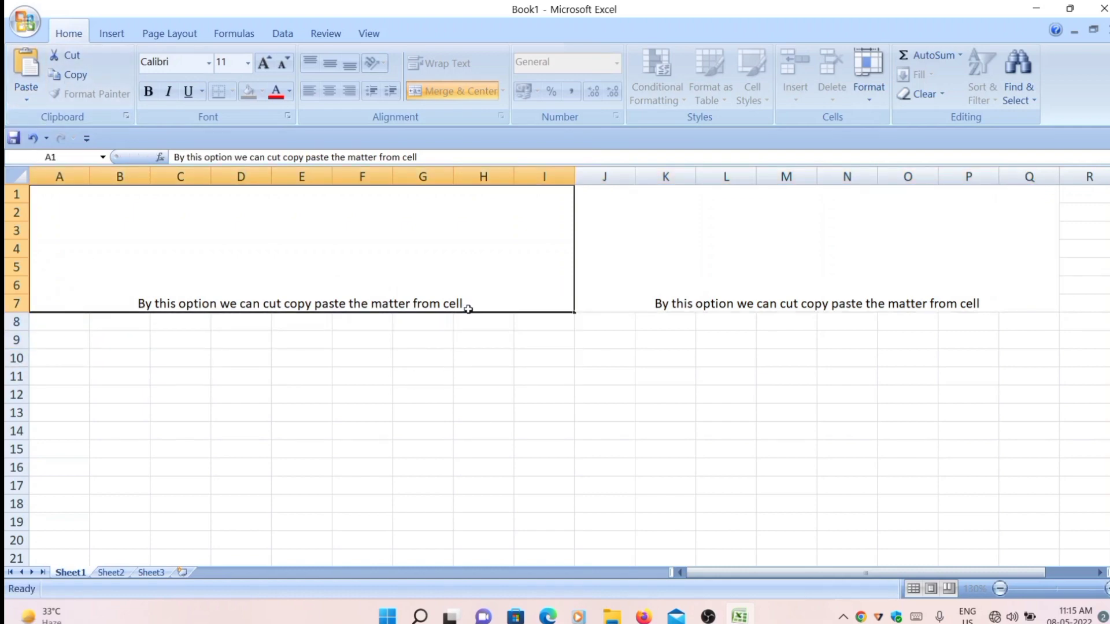
pyautogui.doubleClick(469, 309)
pyautogui.moveTo(133, 297); pyautogui.dragTo(548, 359)
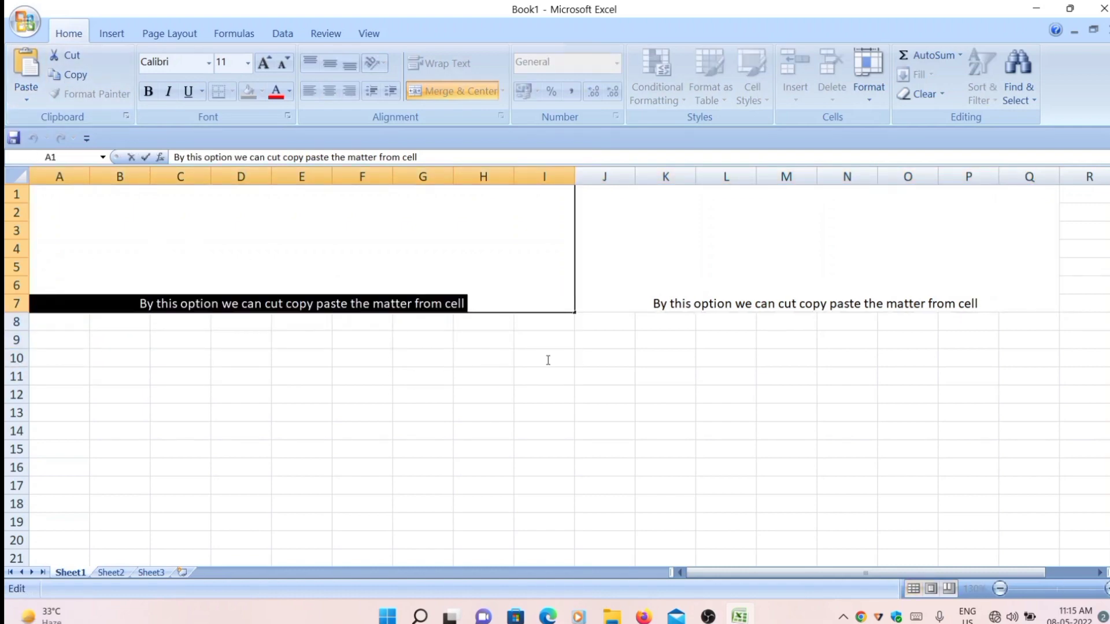
pyautogui.click(72, 55)
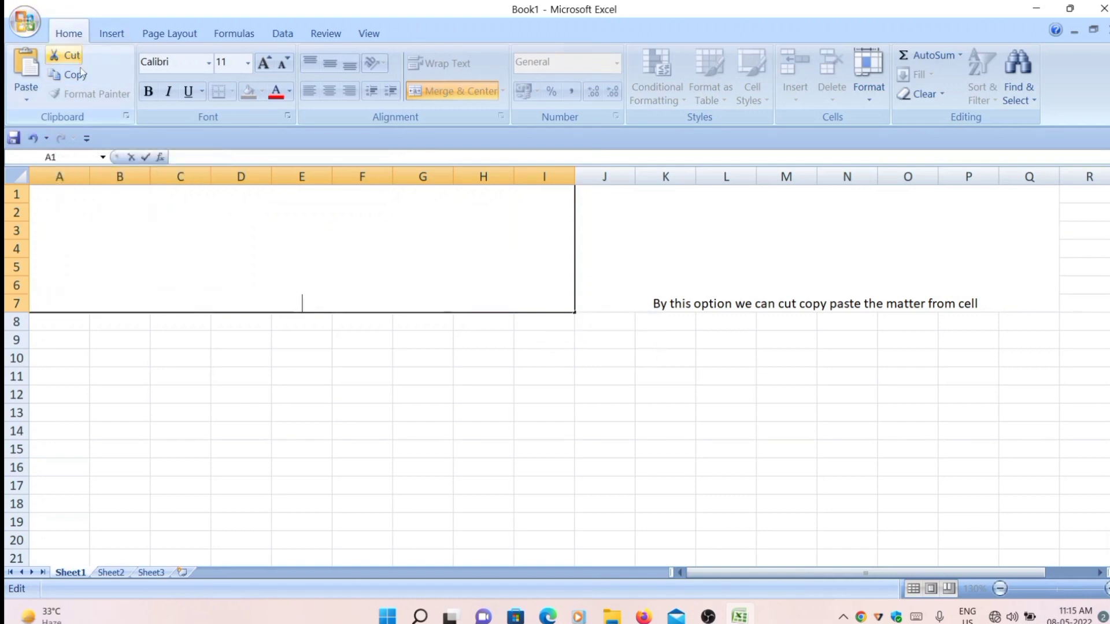
# - Paste the cut sentence into cell A10 and finish editing the cell
pyautogui.doubleClick(215, 389)
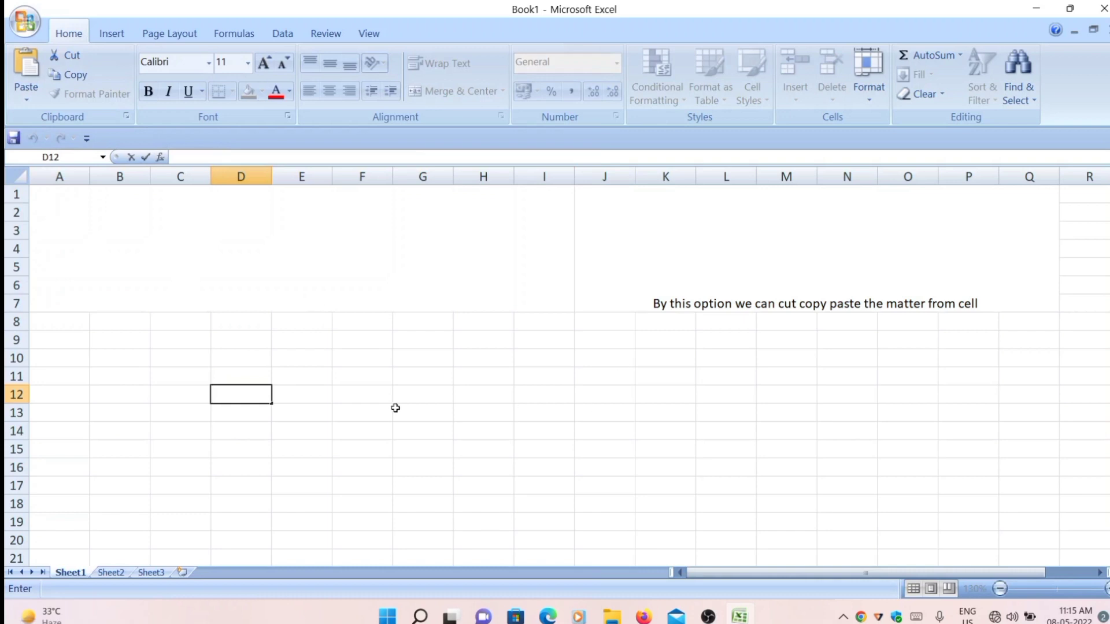
pyautogui.moveTo(345, 347); pyautogui.dragTo(687, 452)
pyautogui.click(169, 362)
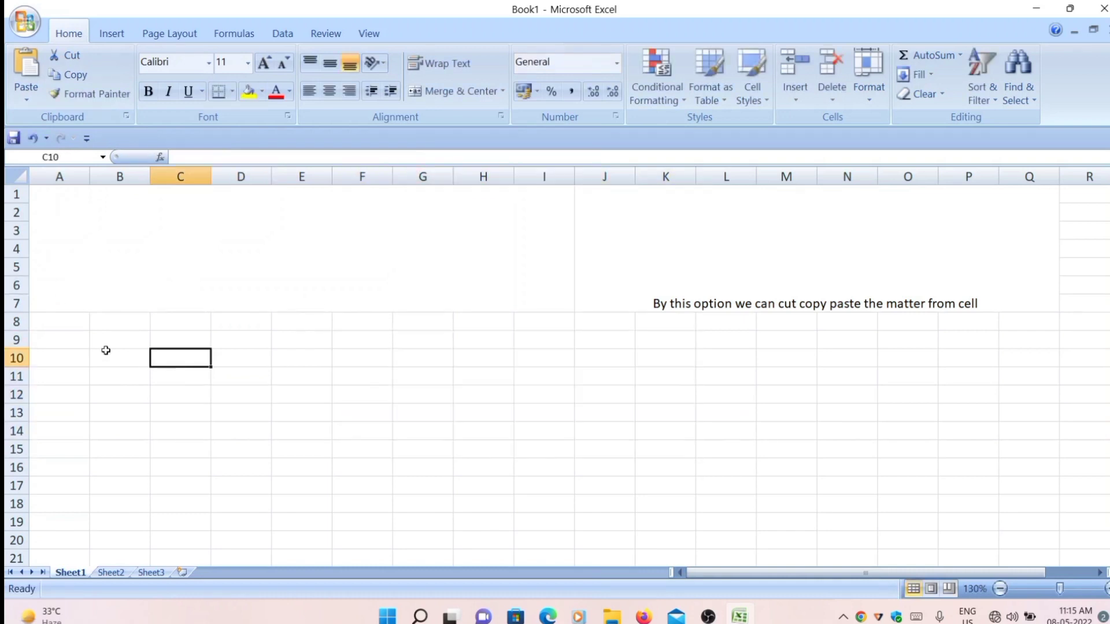
pyautogui.doubleClick(63, 356)
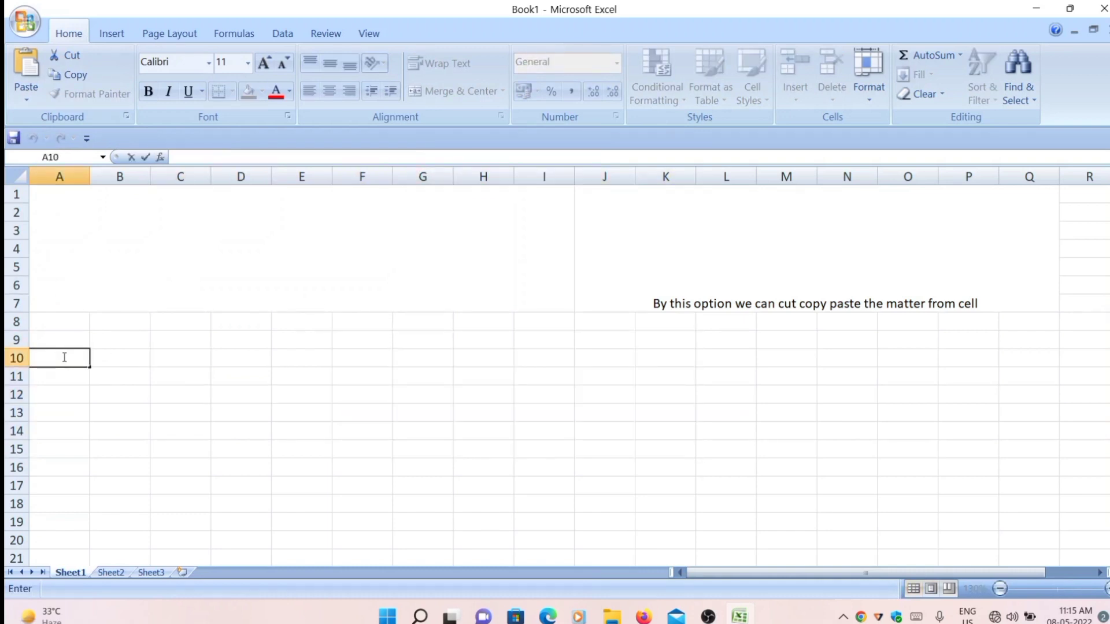
pyautogui.click(26, 94)
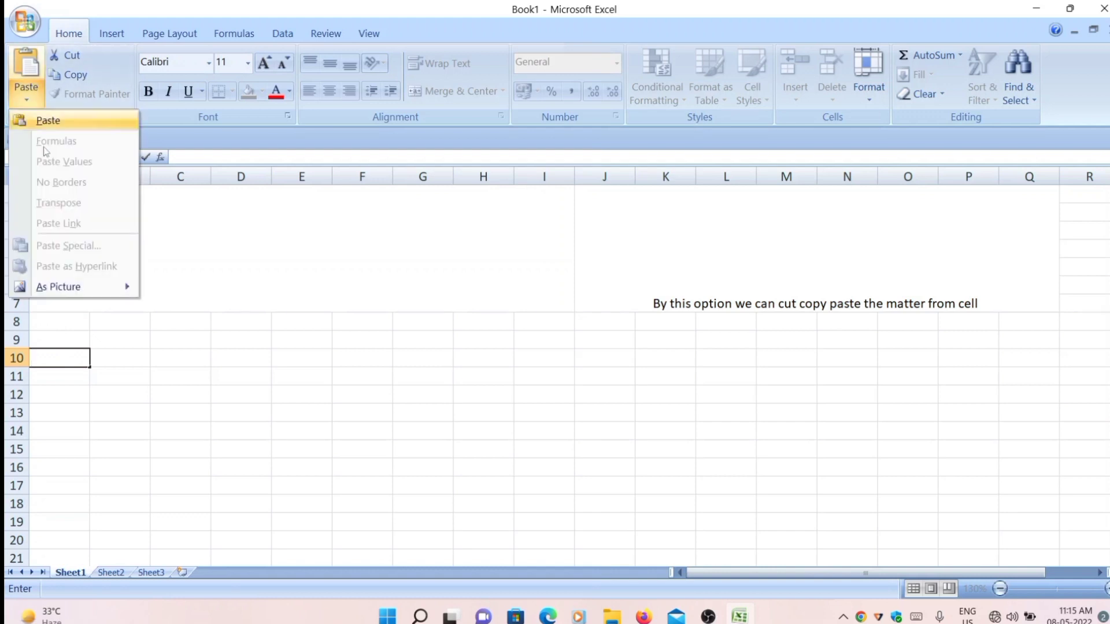
pyautogui.click(46, 361)
pyautogui.click(32, 93)
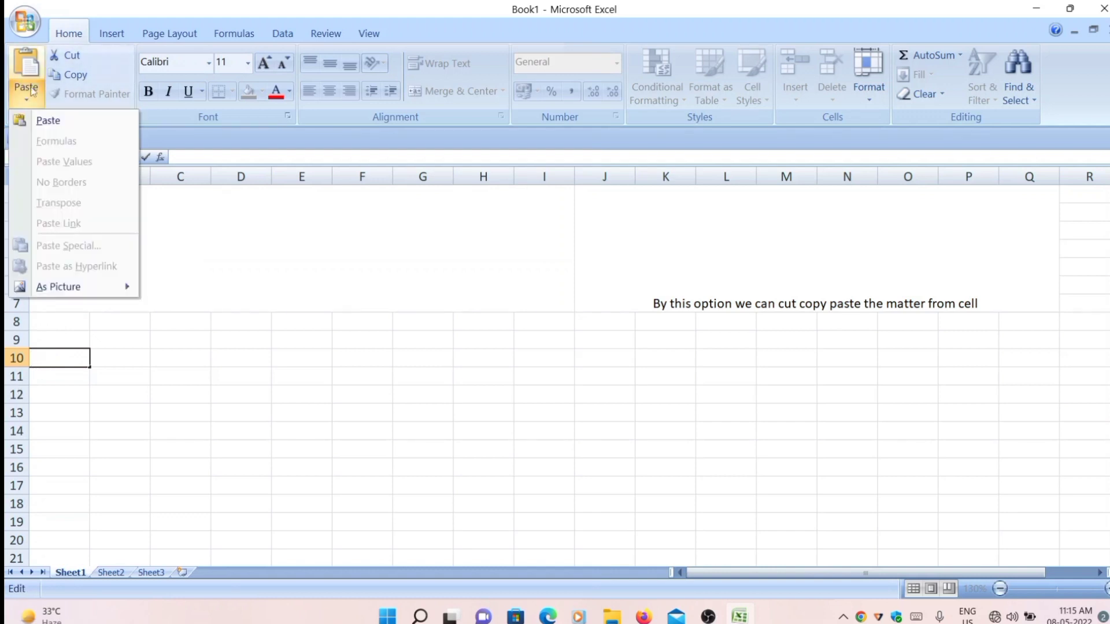
pyautogui.click(48, 120)
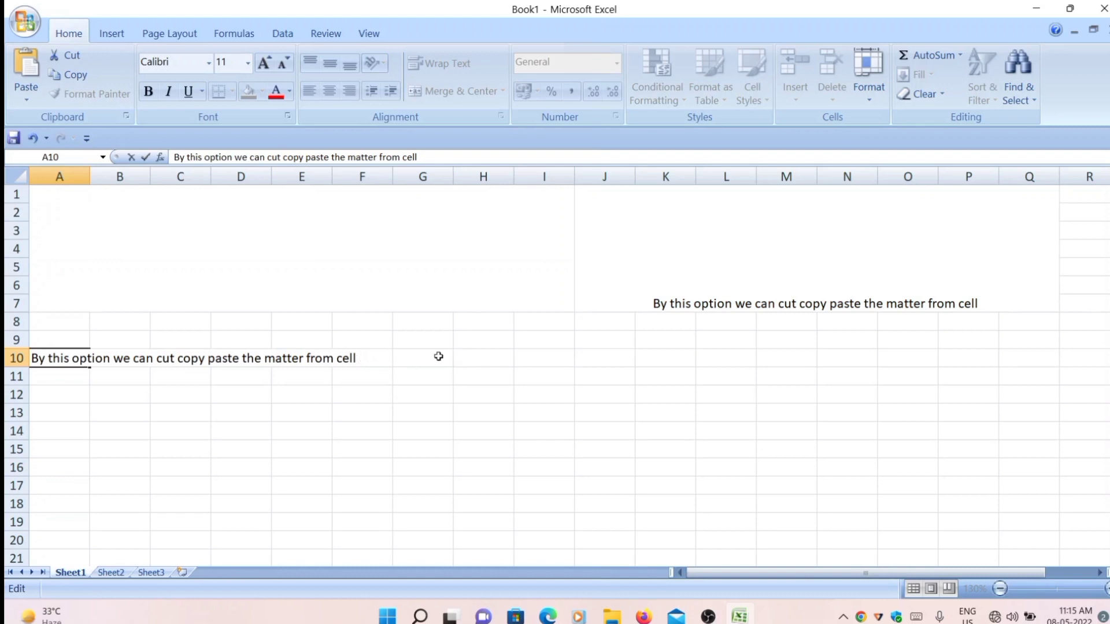
pyautogui.click(426, 369)
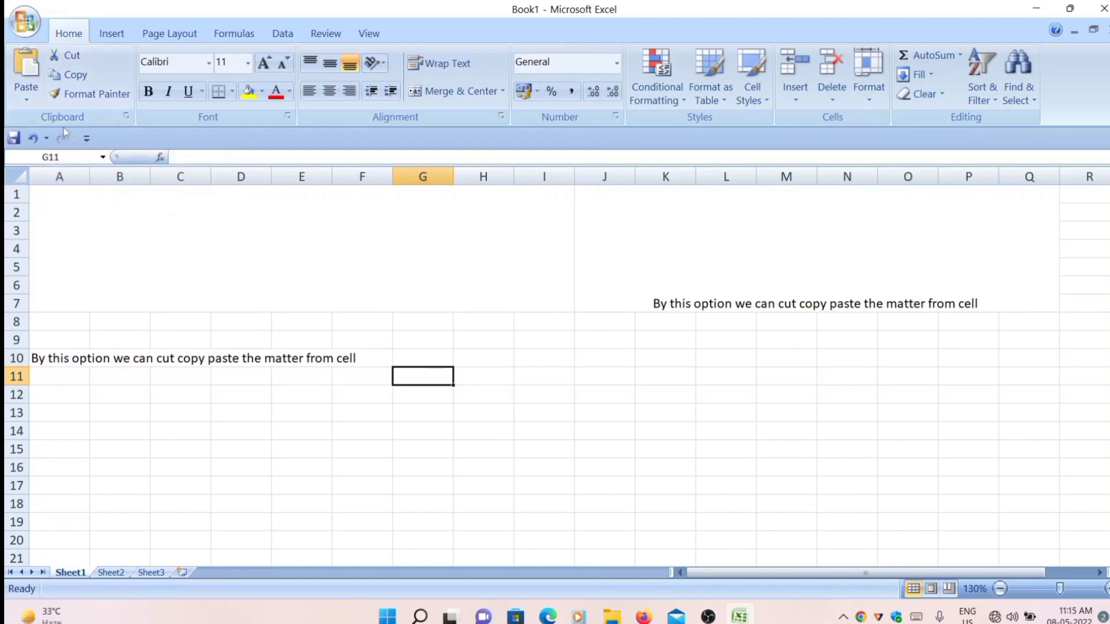
# - Inspect the items stored on the Office Clipboard, close its view and switch to Sheet2
pyautogui.click(126, 117)
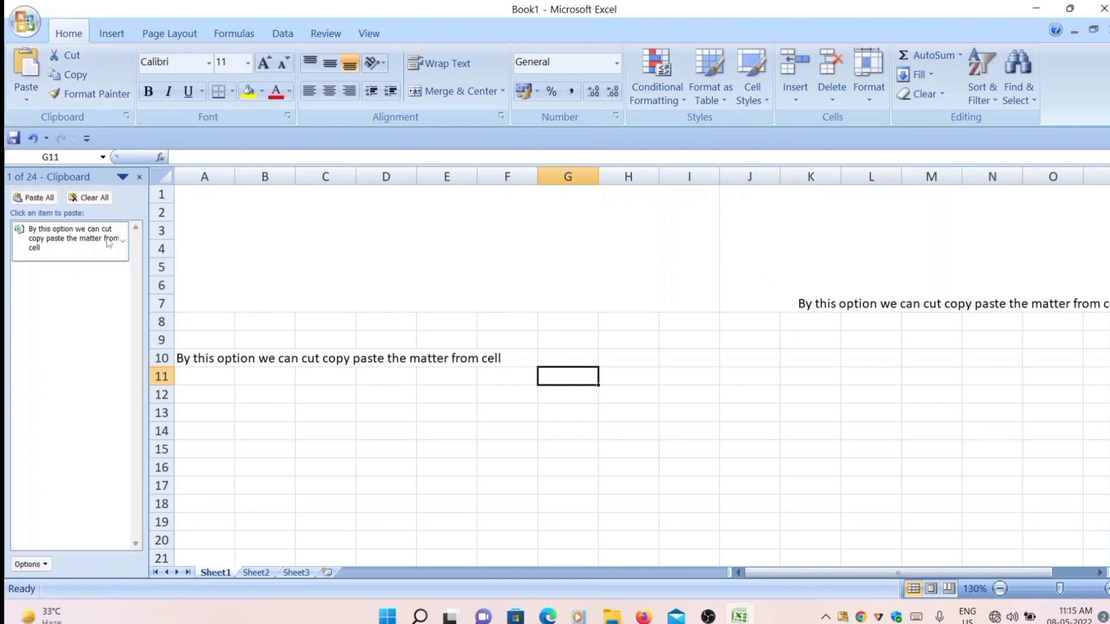
pyautogui.click(138, 176)
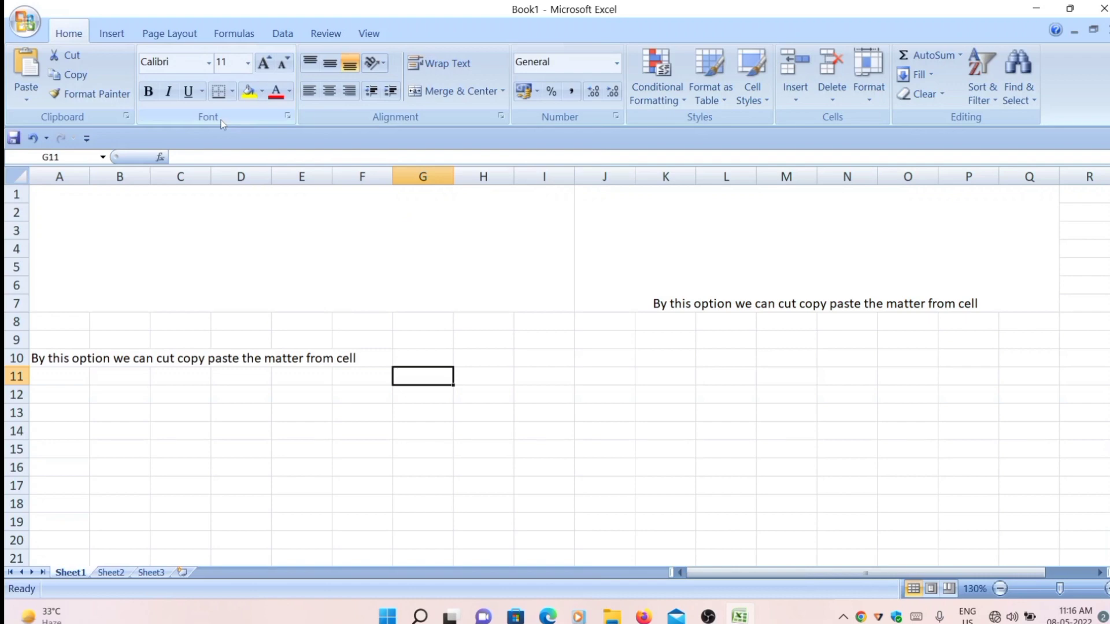
pyautogui.click(111, 573)
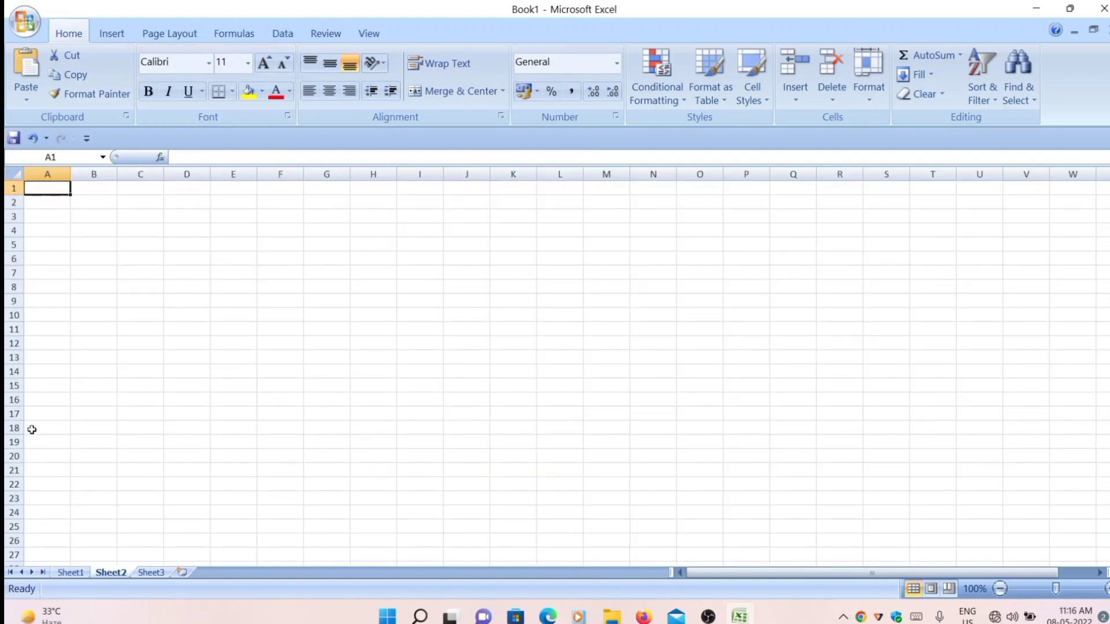
# - Highlight row 1 and column A of Sheet2, and jump to the sheet's last row and last column, returning to A1 each time
pyautogui.hotkey('shift', 'space')
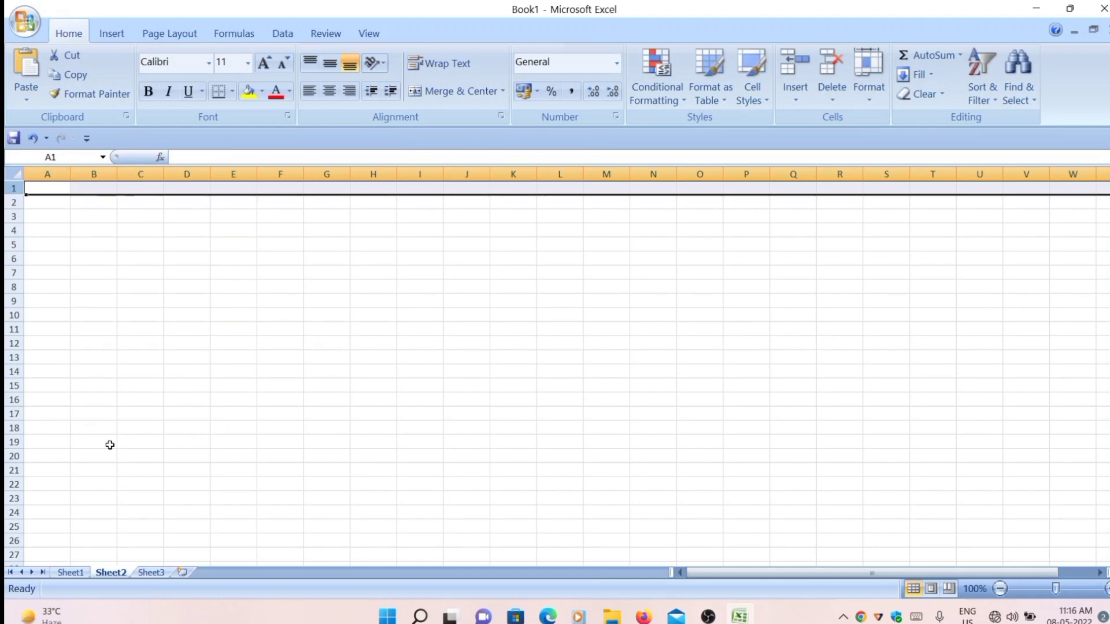
pyautogui.click(39, 173)
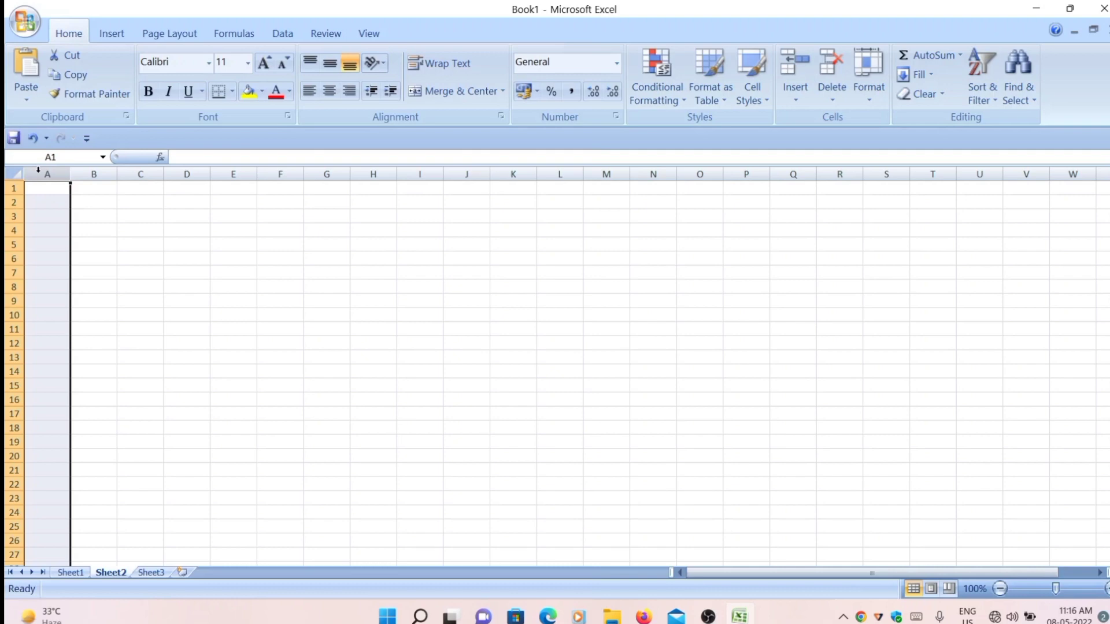
pyautogui.hotkey('ctrl', 'Down')
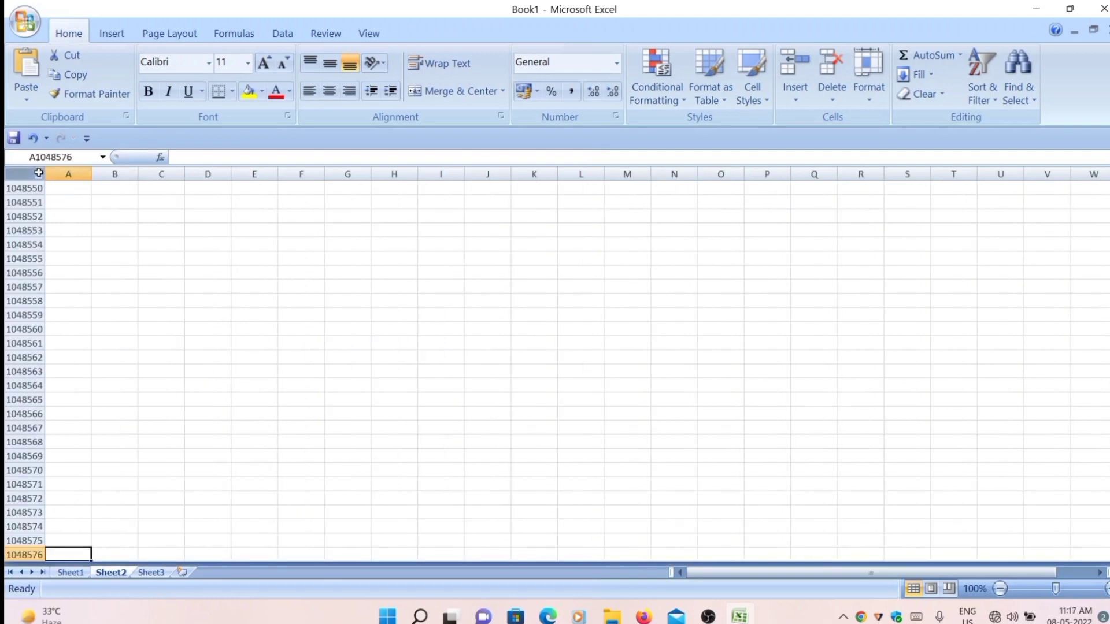
pyautogui.scroll(3, 39, 173)
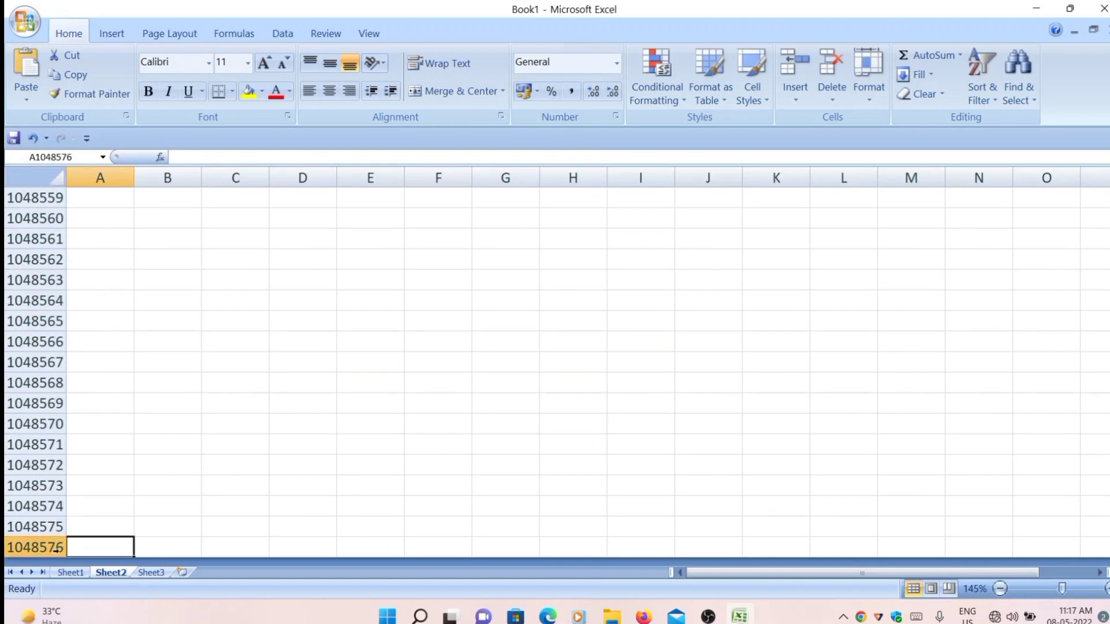
pyautogui.hotkey('ctrl', 'Up')
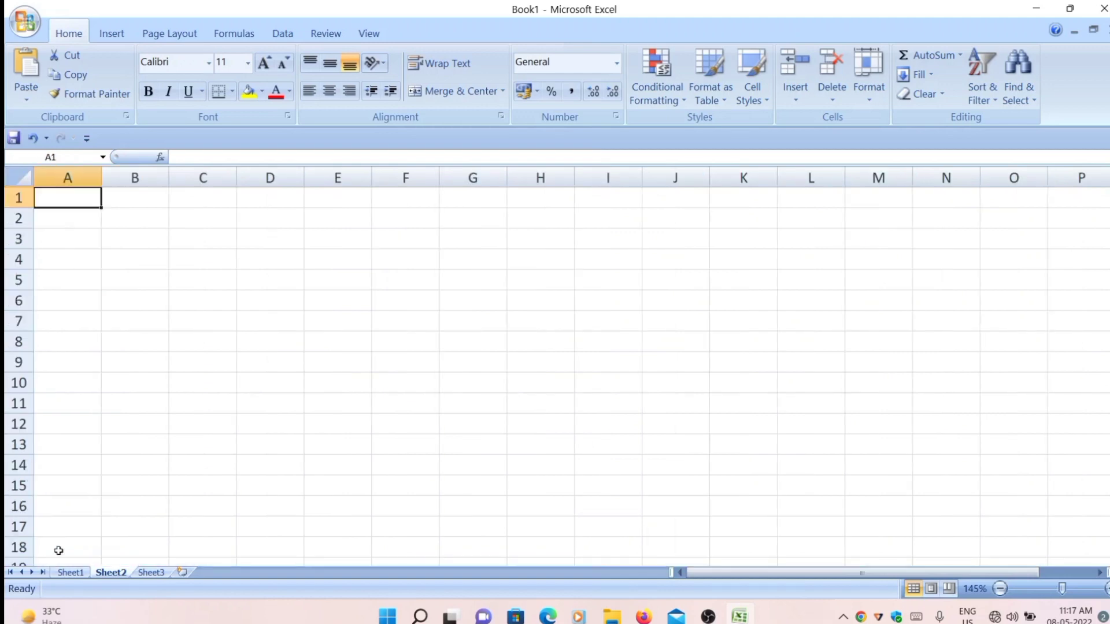
pyautogui.hotkey('ctrl', 'Right')
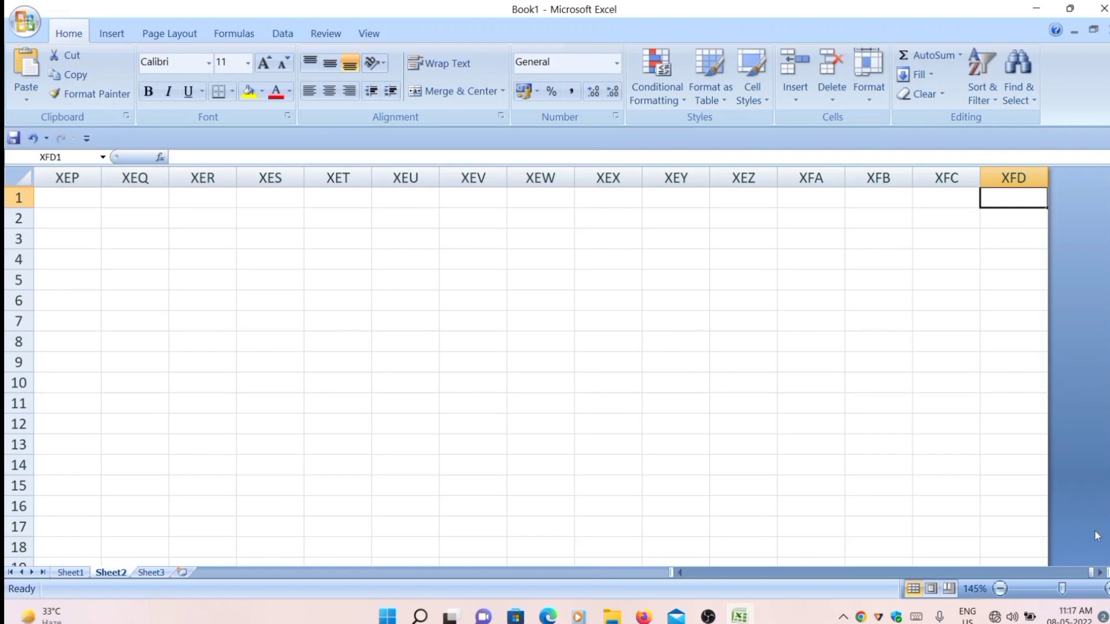
pyautogui.hotkey('ctrl', 'Left')
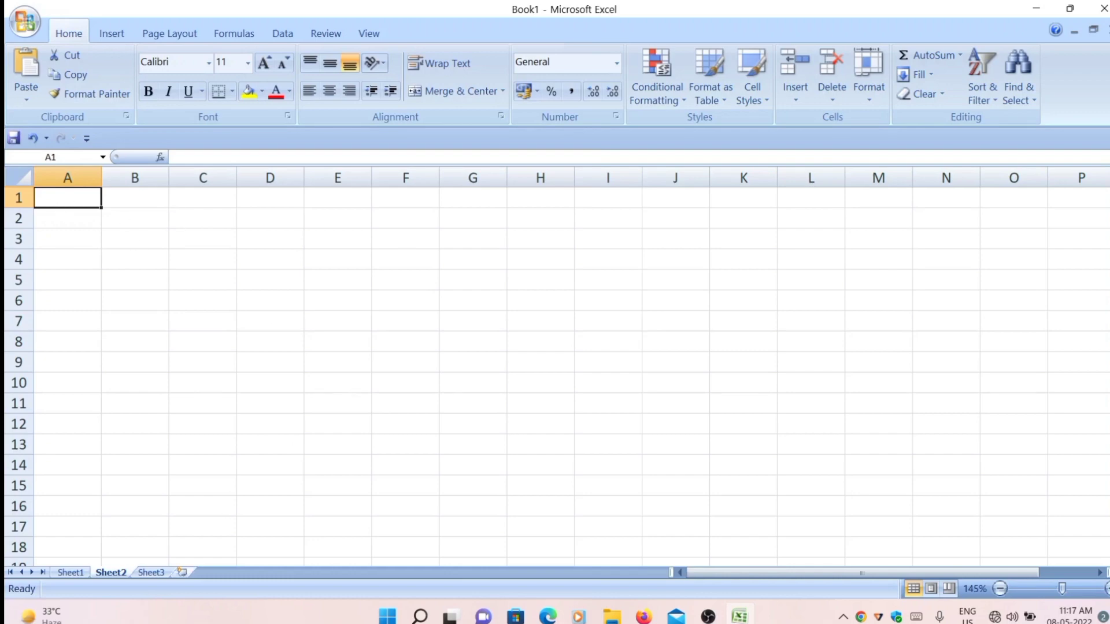
# - View the workbook's existing worksheets in turn, finishing on Sheet3
pyautogui.click(151, 573)
pyautogui.click(71, 573)
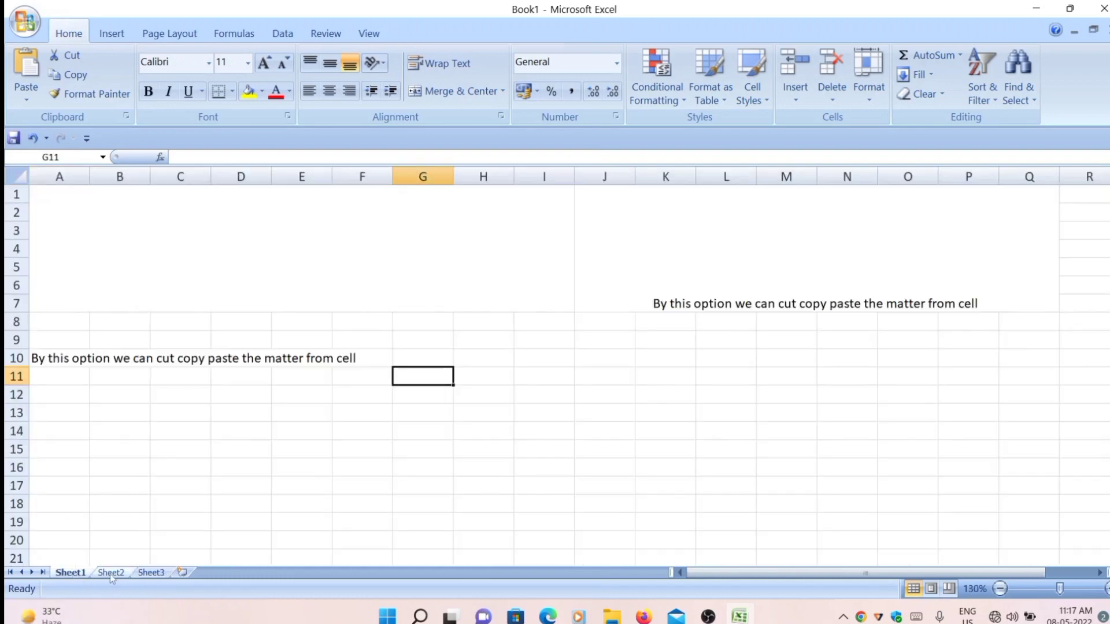
pyautogui.click(111, 573)
pyautogui.click(163, 574)
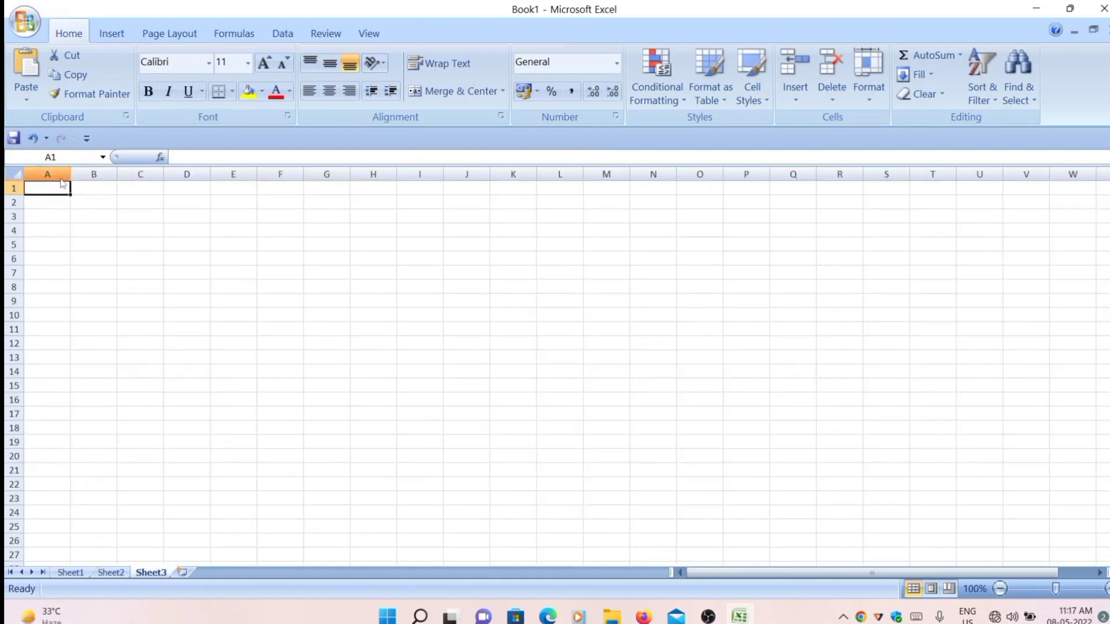
# - Add five new worksheets after Sheet3
pyautogui.click(182, 572)
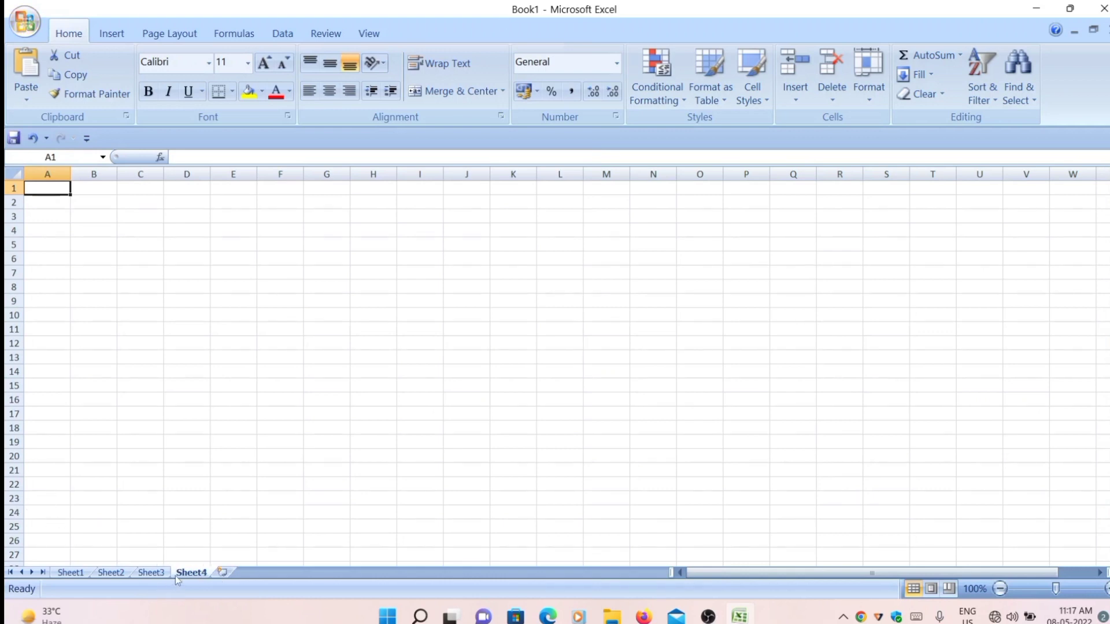
pyautogui.click(223, 572)
pyautogui.click(264, 573)
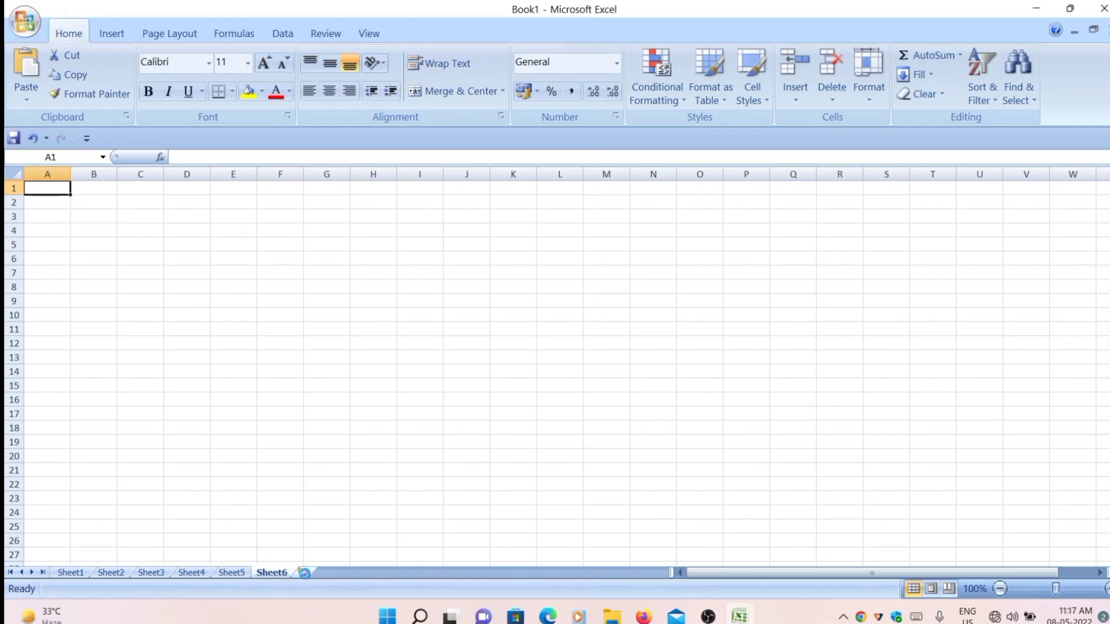
pyautogui.click(304, 573)
pyautogui.click(344, 572)
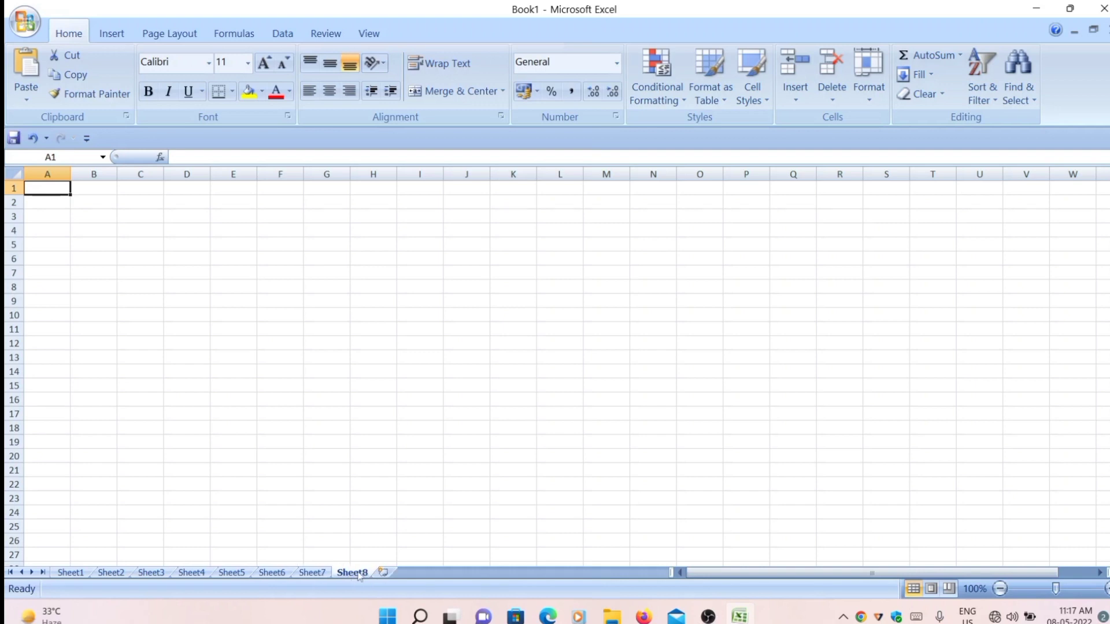
# - Return to Sheet1 and set the font of cell G11 to Arial Black
pyautogui.click(70, 573)
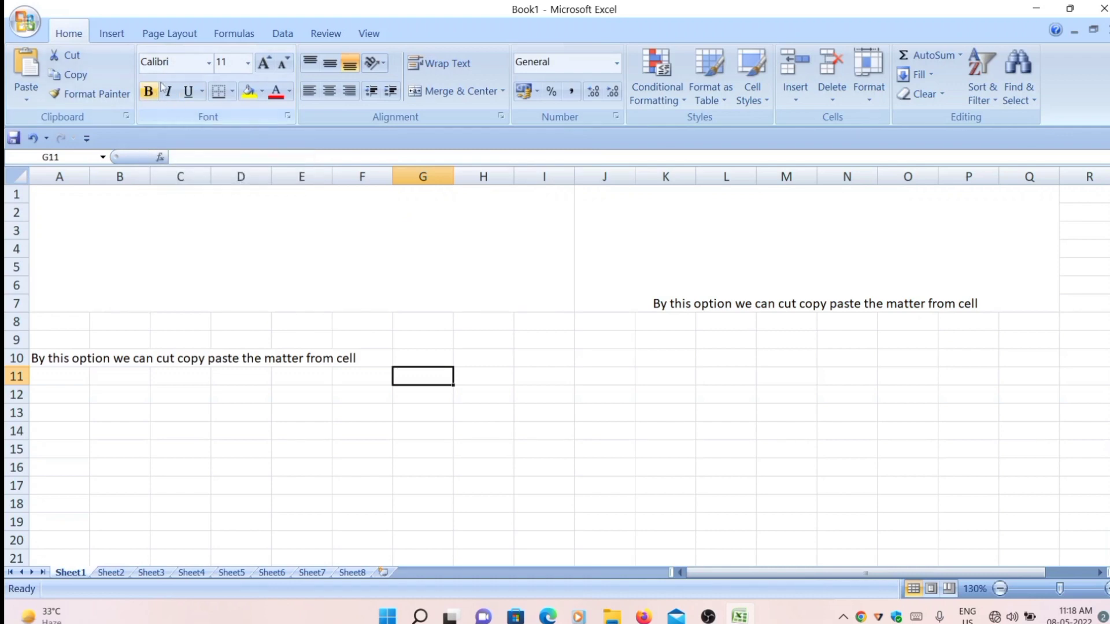
pyautogui.click(207, 64)
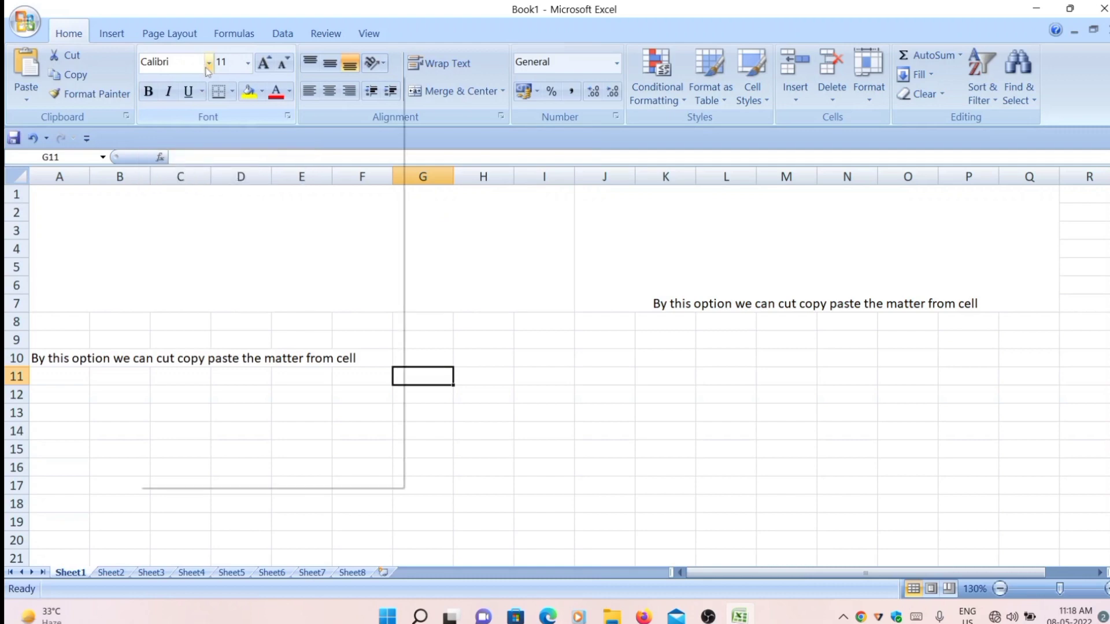
pyautogui.scroll(-20, 221, 373)
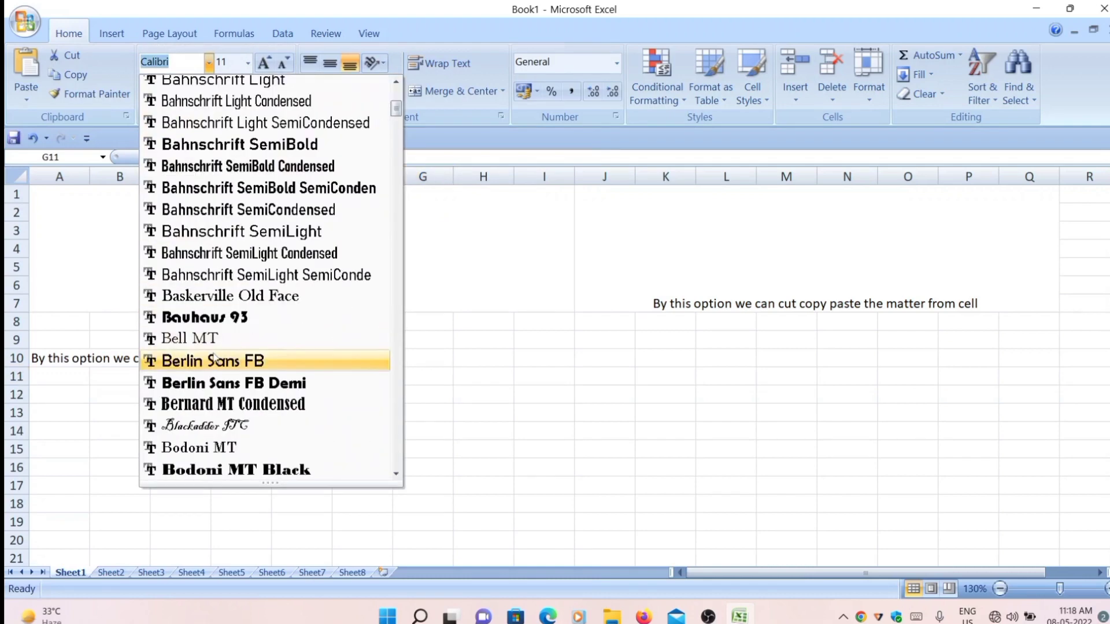
pyautogui.scroll(20, 199, 341)
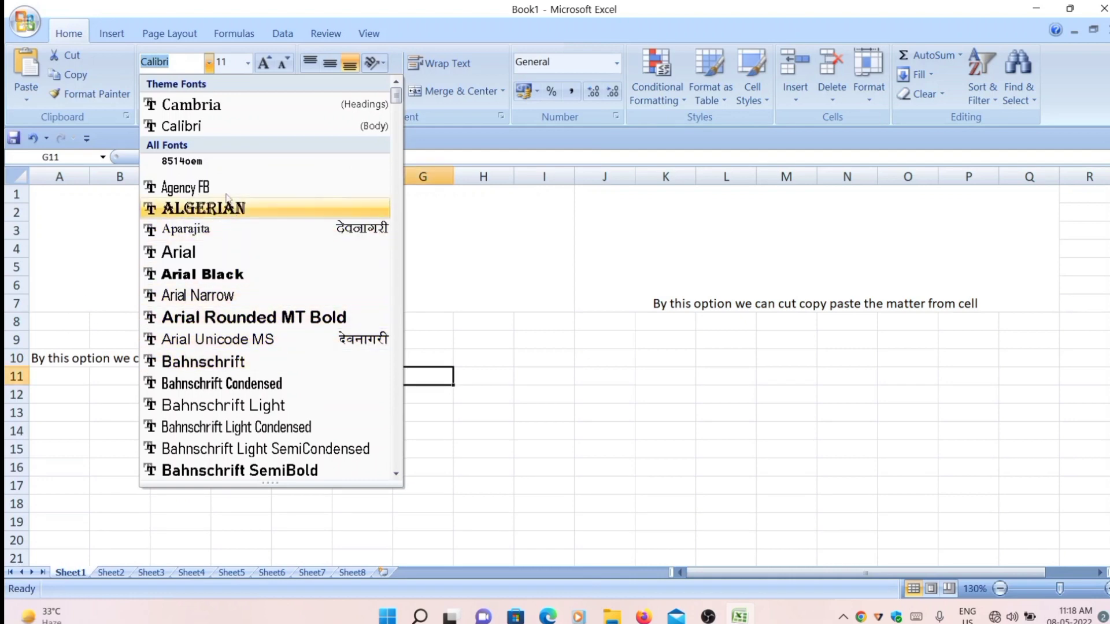
pyautogui.click(182, 274)
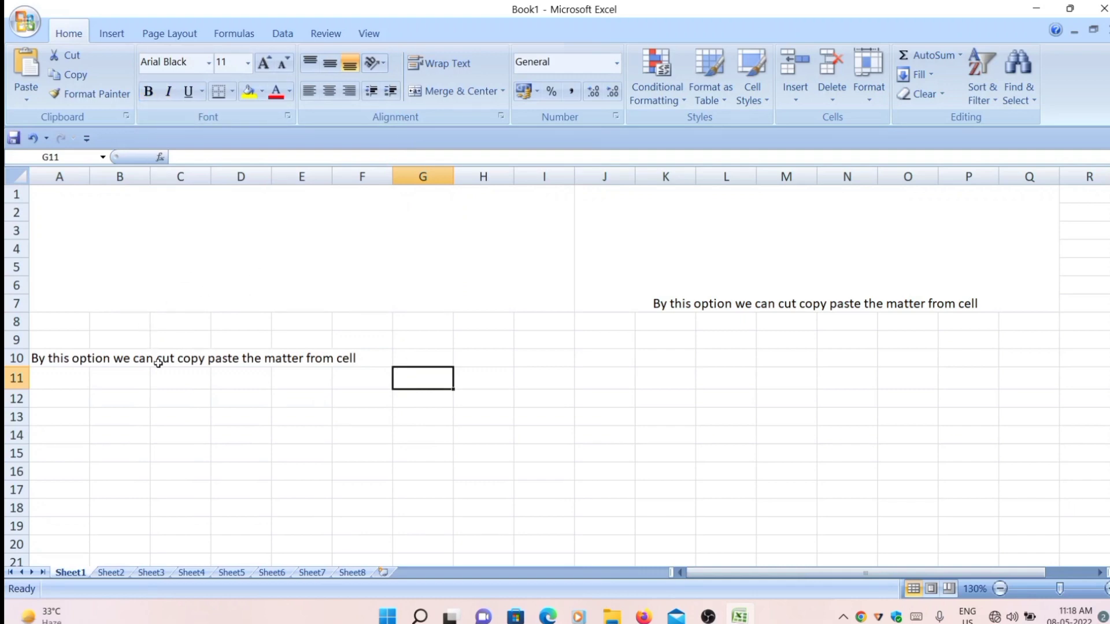
pyautogui.click(155, 398)
pyautogui.write('vhjghjjfg')
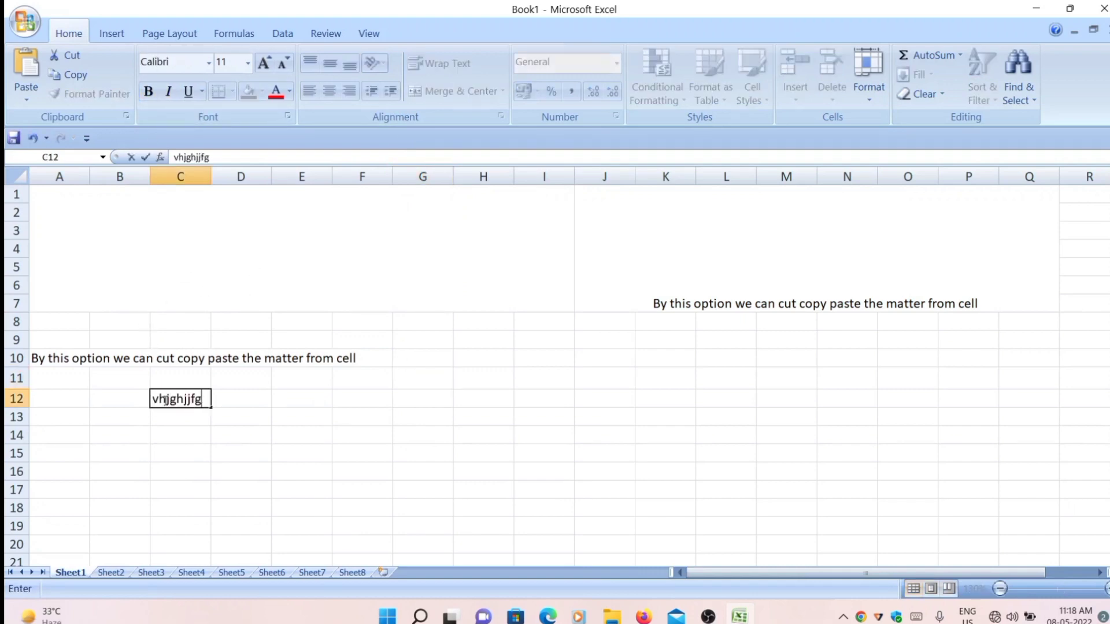
pyautogui.press('BackSpace')
pyautogui.press('BackSpace')
pyautogui.press('BackSpace')
pyautogui.press('BackSpace')
pyautogui.press('BackSpace')
pyautogui.press('BackSpace')
pyautogui.press('BackSpace')
pyautogui.press('BackSpace')
pyautogui.press('BackSpace')
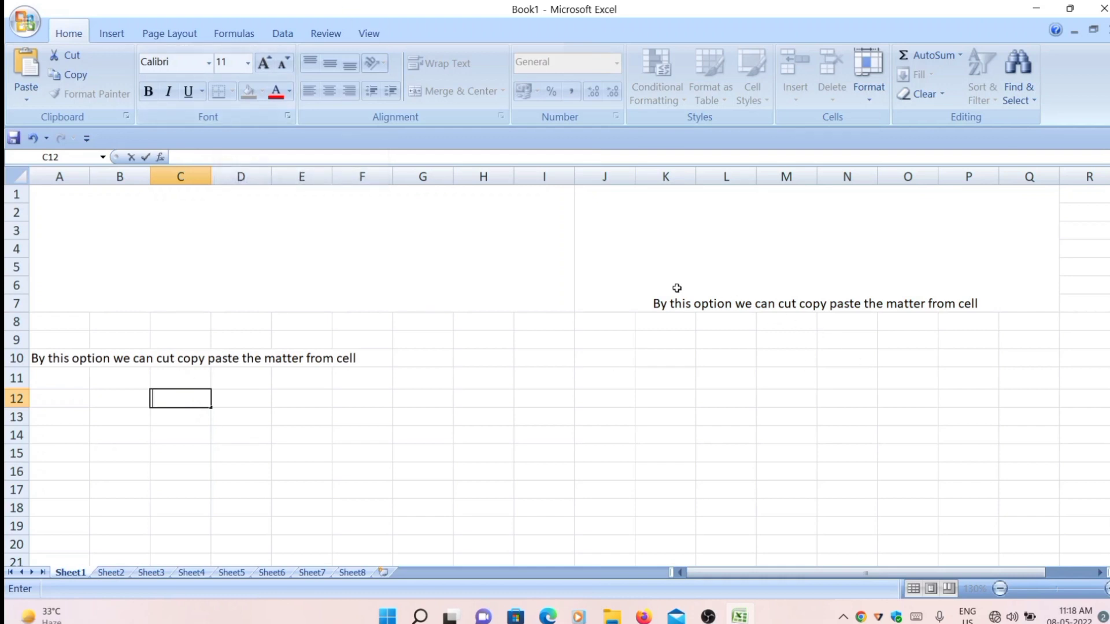
# - Make the whole sentence in the merged J1:Q7 cell bold
pyautogui.doubleClick(656, 301)
pyautogui.moveTo(655, 302); pyautogui.dragTo(1051, 305)
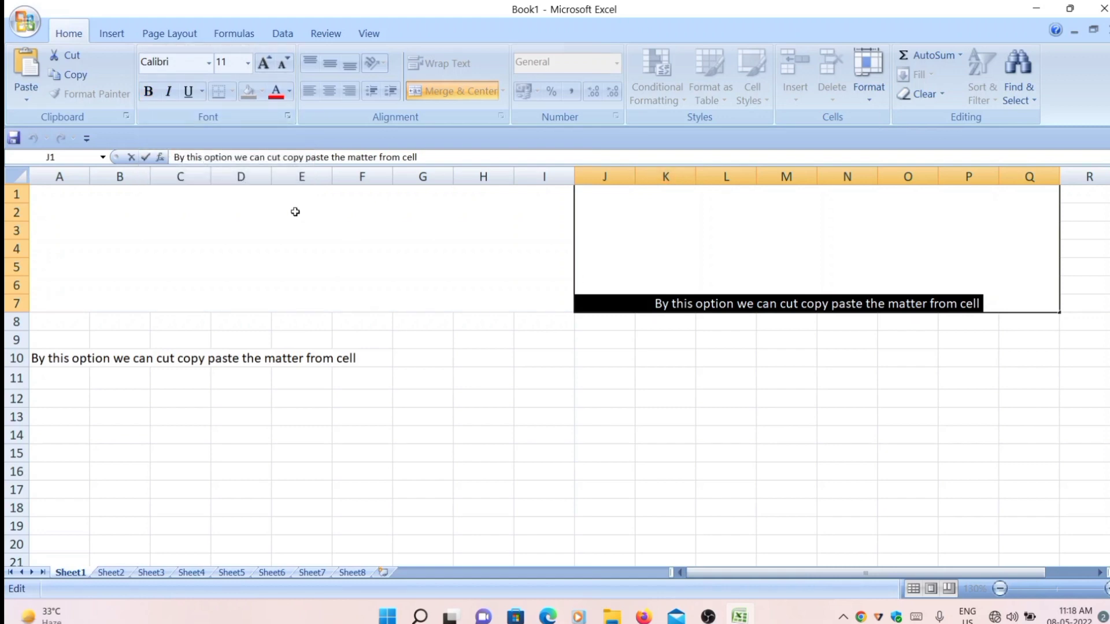
pyautogui.click(146, 93)
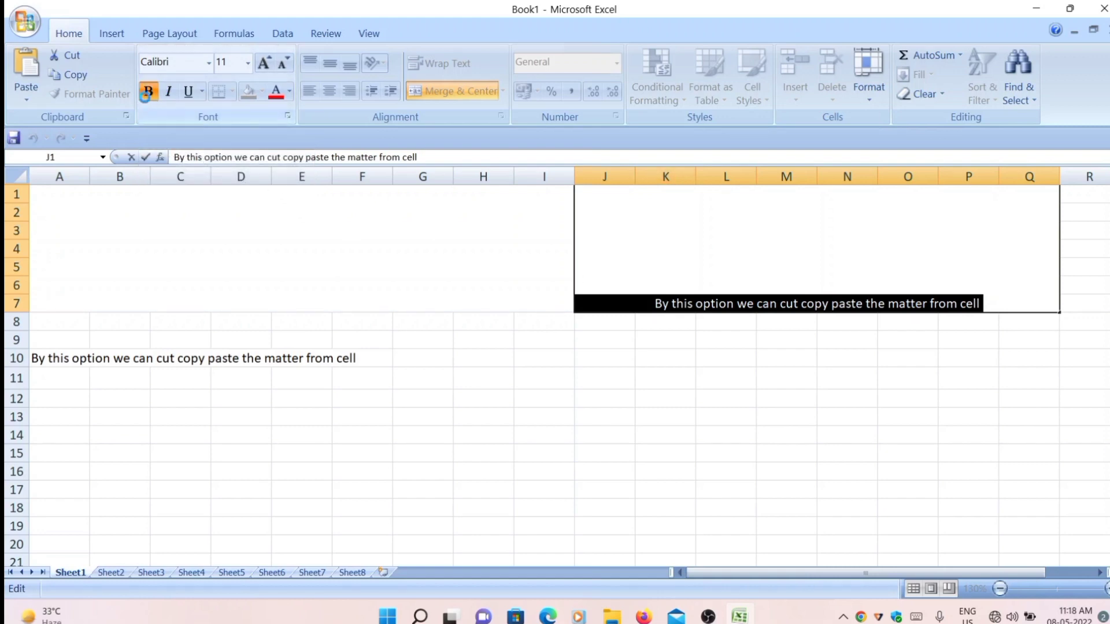
pyautogui.click(738, 215)
# - Remove the bold formatting from the sentence in the merged J1:Q7 cell
pyautogui.moveTo(653, 303); pyautogui.dragTo(991, 301)
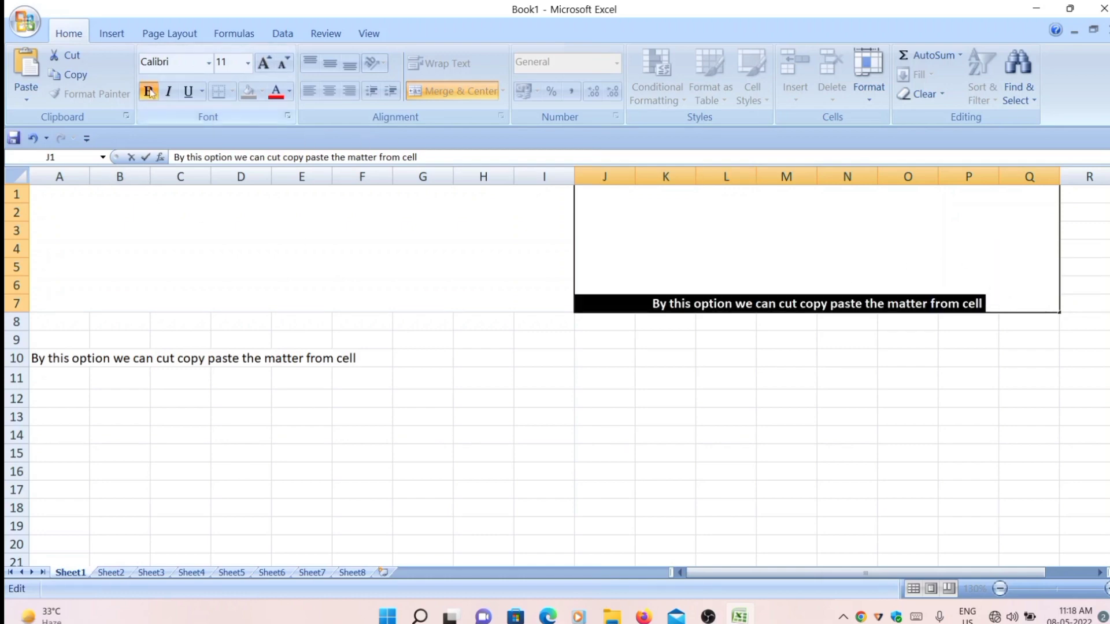
pyautogui.click(151, 94)
pyautogui.click(788, 258)
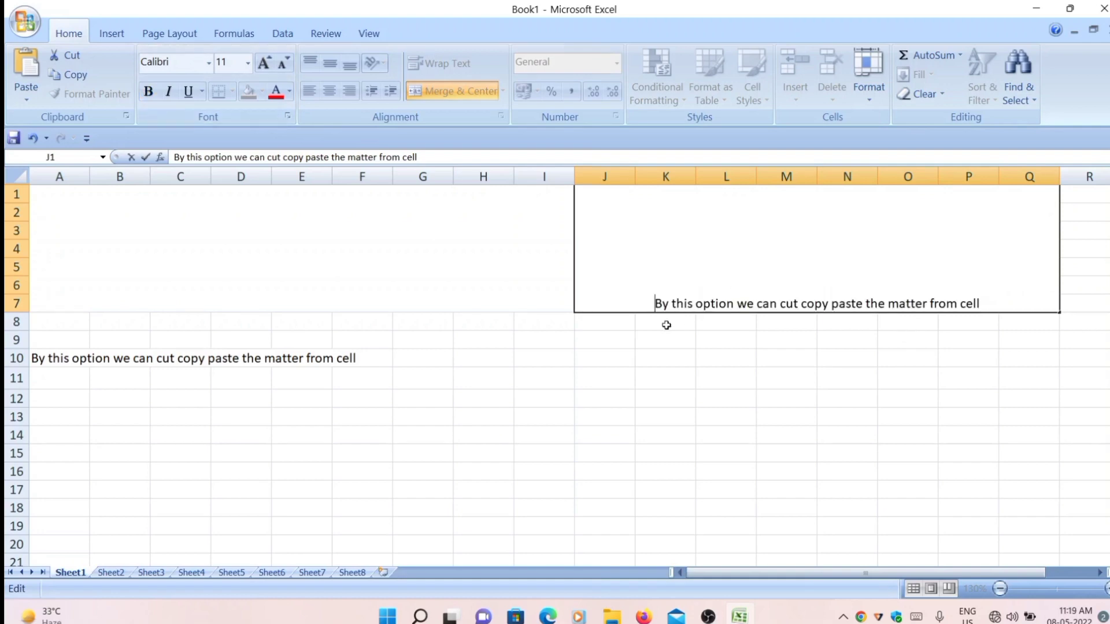
# - Apply bold and italic to the whole sentence in the merged J1:Q7 cell
pyautogui.keyDown('shift'); pyautogui.click(998, 305); pyautogui.keyUp('shift')
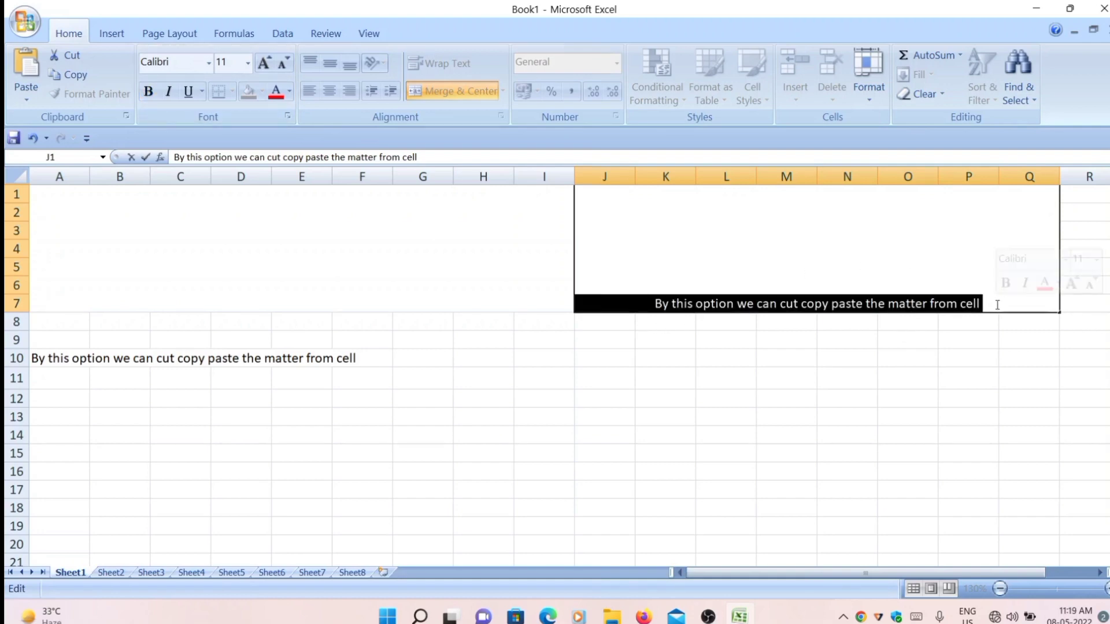
pyautogui.hotkey('ctrl', 'b')
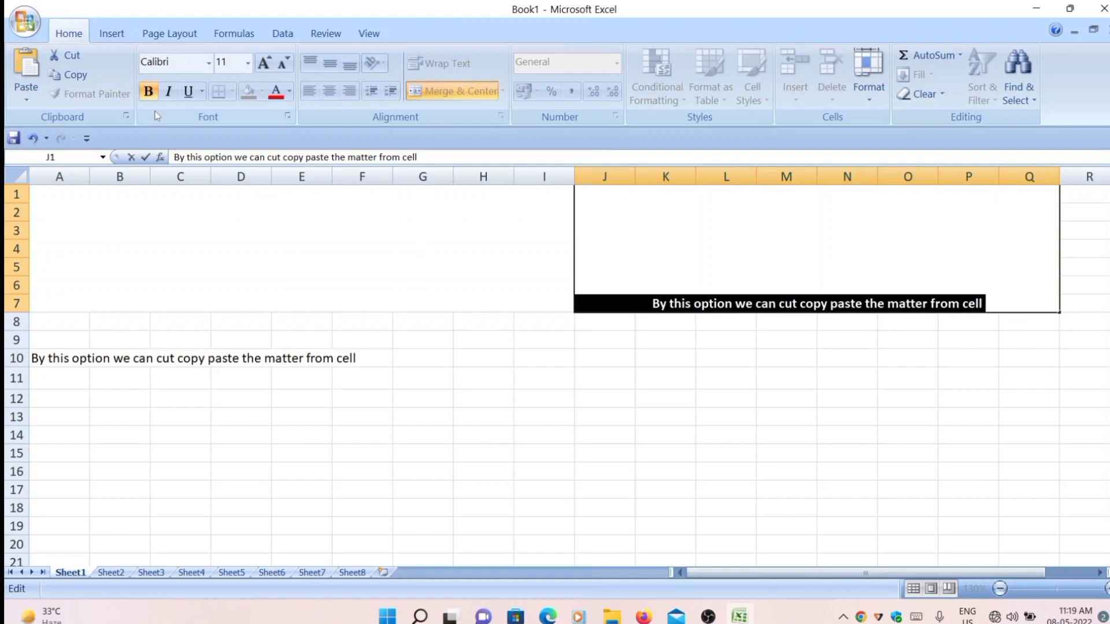
pyautogui.click(170, 95)
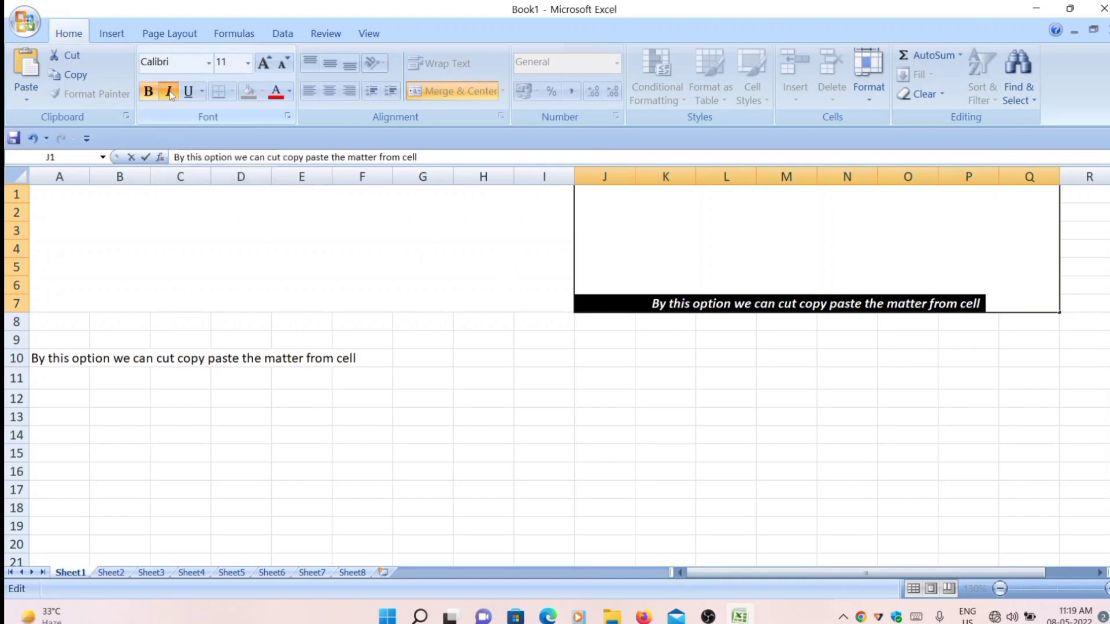
pyautogui.click(1038, 303)
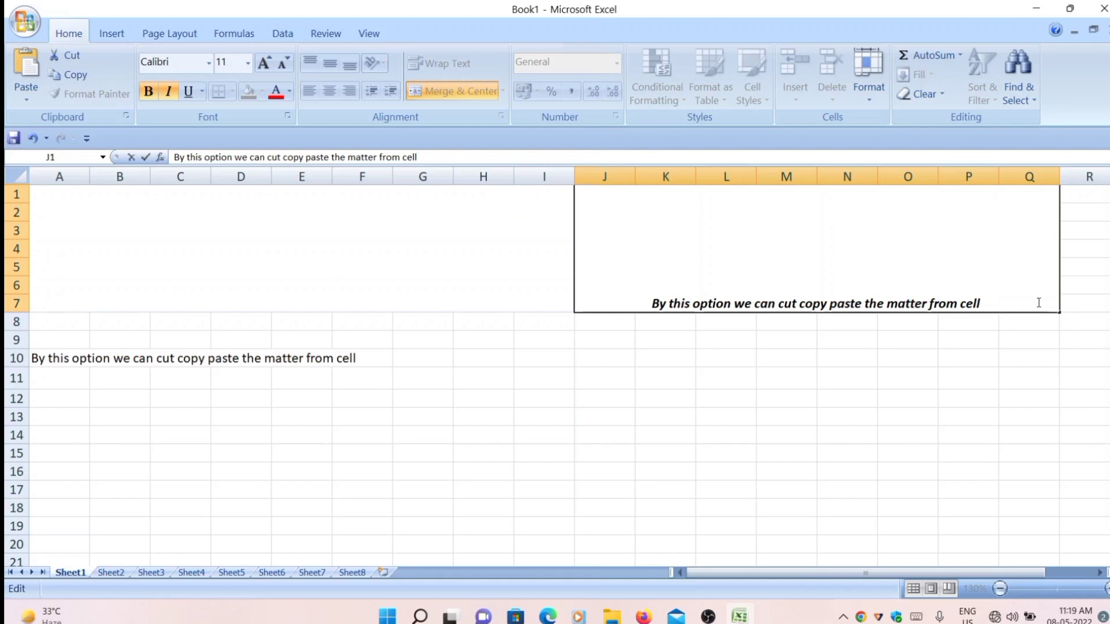
# - Underline the whole bold italic sentence in the merged J1:Q7 cell
pyautogui.moveTo(652, 304); pyautogui.dragTo(1067, 301)
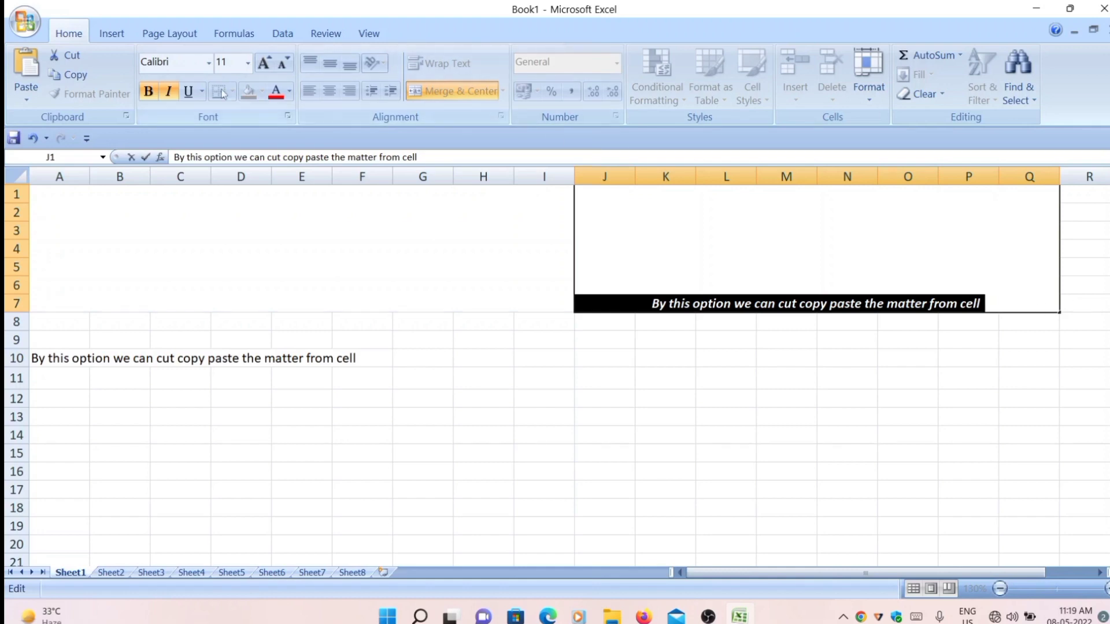
pyautogui.click(186, 93)
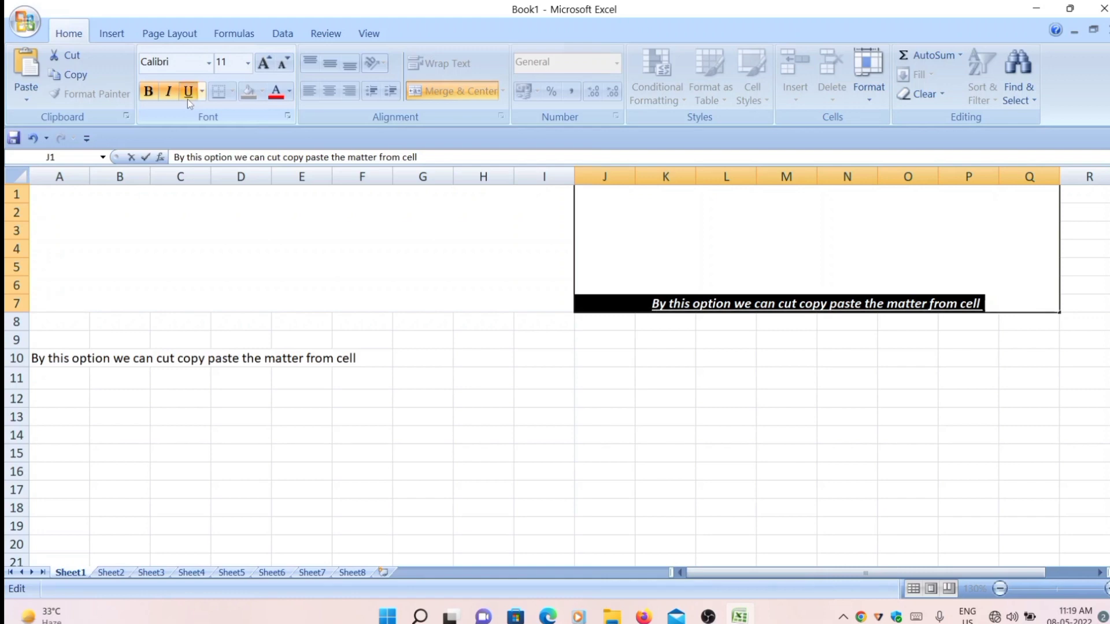
pyautogui.click(1021, 282)
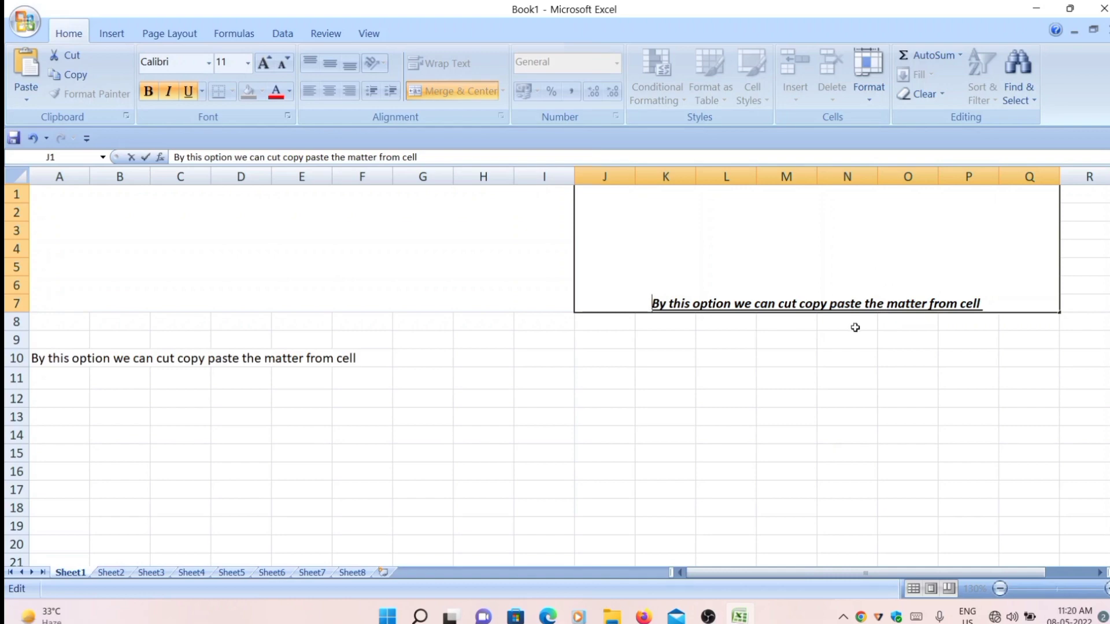
# - Increase the font size of the whole sentence in the merged J1:Q7 cell to 18
pyautogui.moveTo(649, 301); pyautogui.dragTo(1035, 302)
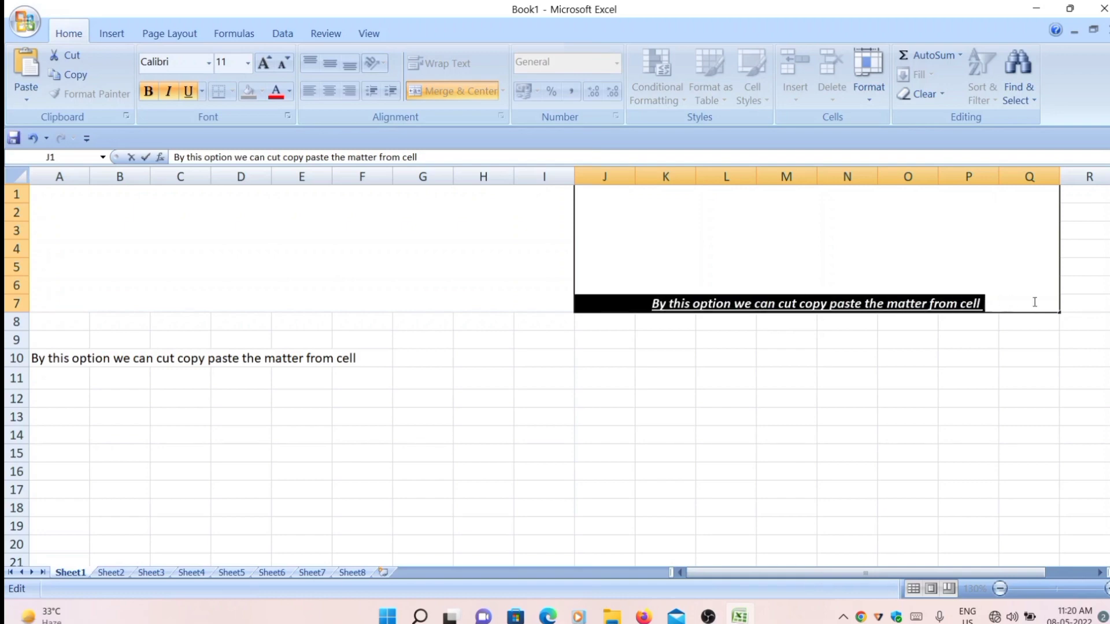
pyautogui.click(271, 65)
pyautogui.click(271, 64)
pyautogui.click(271, 65)
pyautogui.click(272, 65)
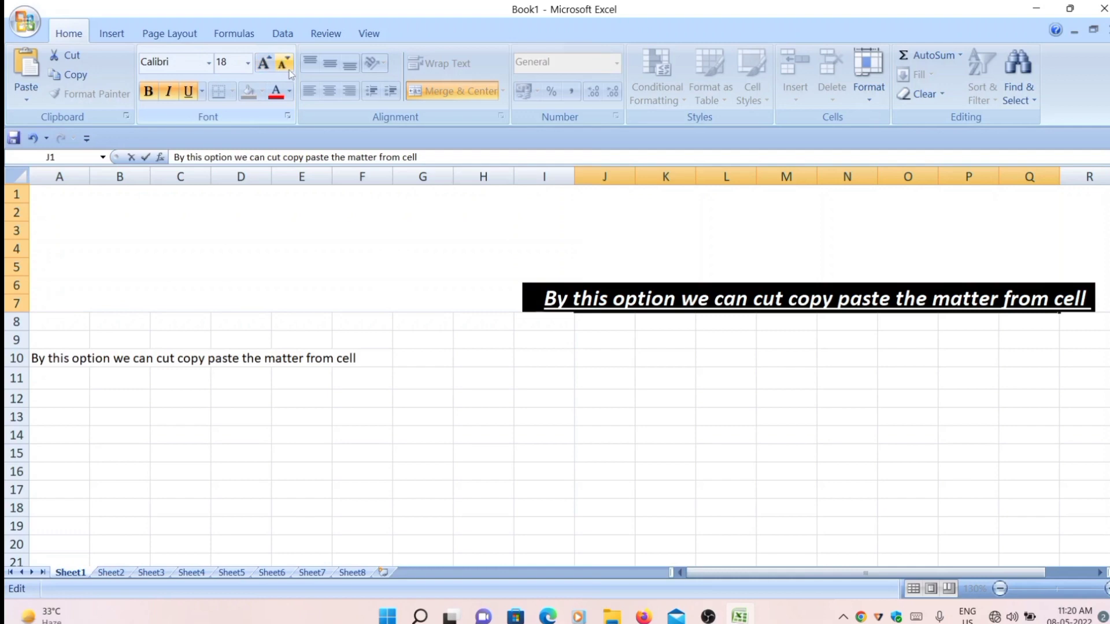
# - Decrease the font size of the selected sentence in stages to 11
pyautogui.click(289, 69)
pyautogui.click(289, 69)
pyautogui.click(289, 69)
pyautogui.click(289, 69)
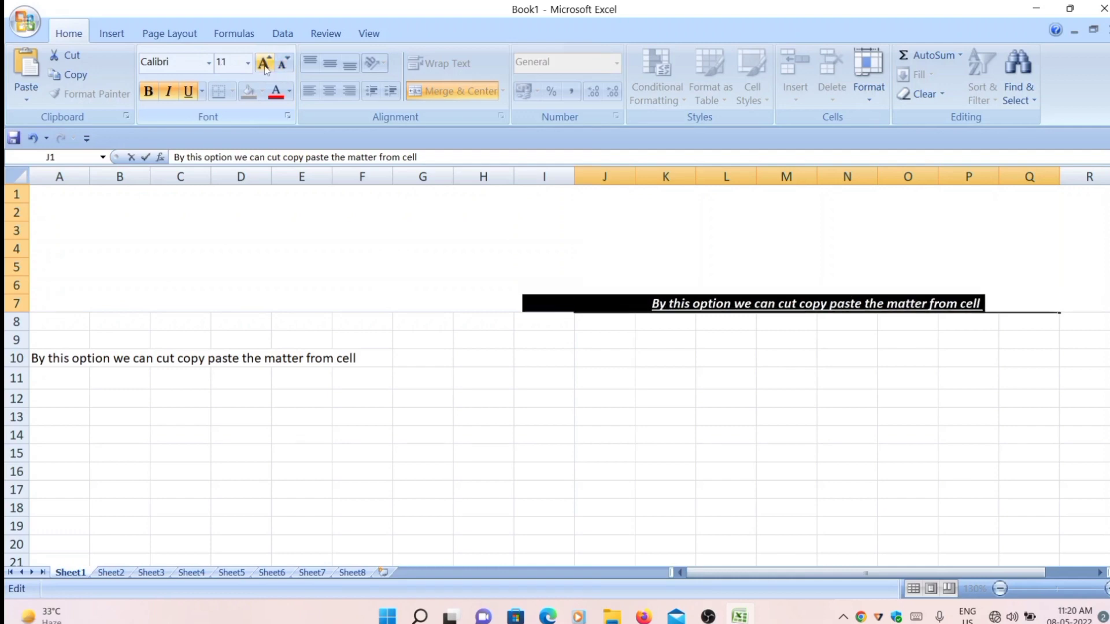
# - Increase the font size of the selected sentence in the merged J1:Q7 cell in stages to 24
pyautogui.click(264, 65)
pyautogui.click(264, 65)
pyautogui.click(265, 65)
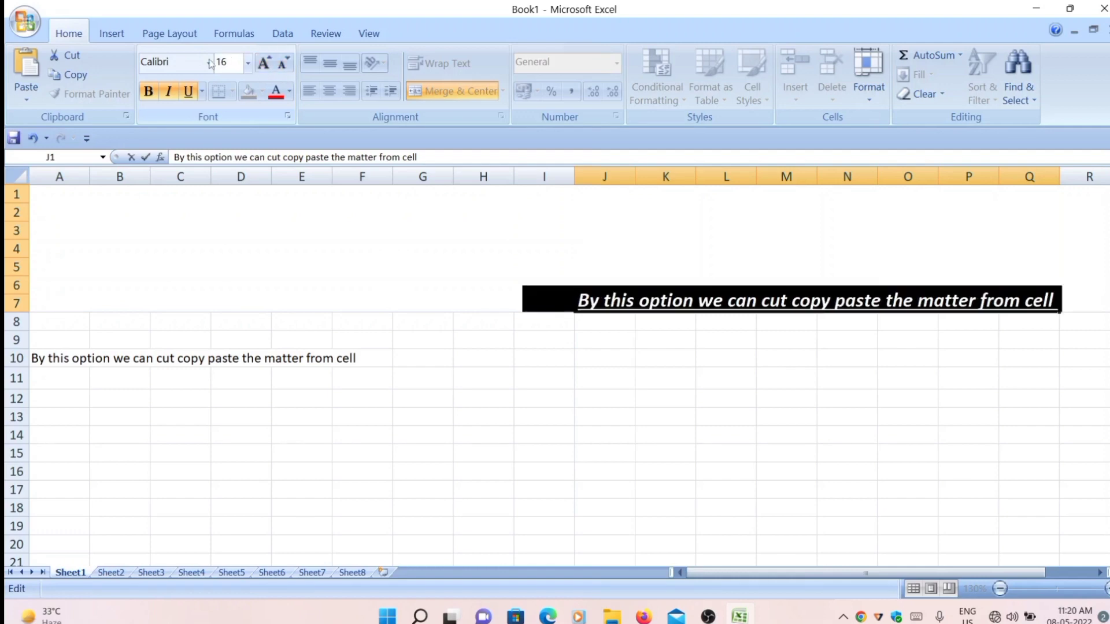
pyautogui.click(263, 70)
pyautogui.click(263, 70)
pyautogui.click(263, 70)
pyautogui.click(263, 70)
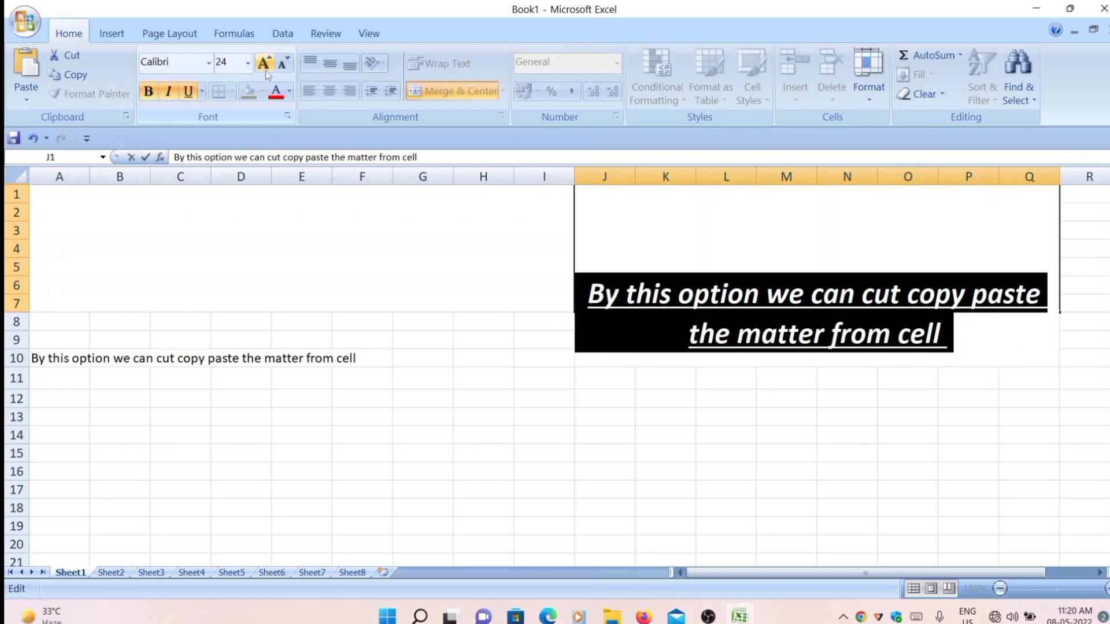
# - Reduce the selected sentence's font size to 20, and try it at size 72
pyautogui.click(284, 66)
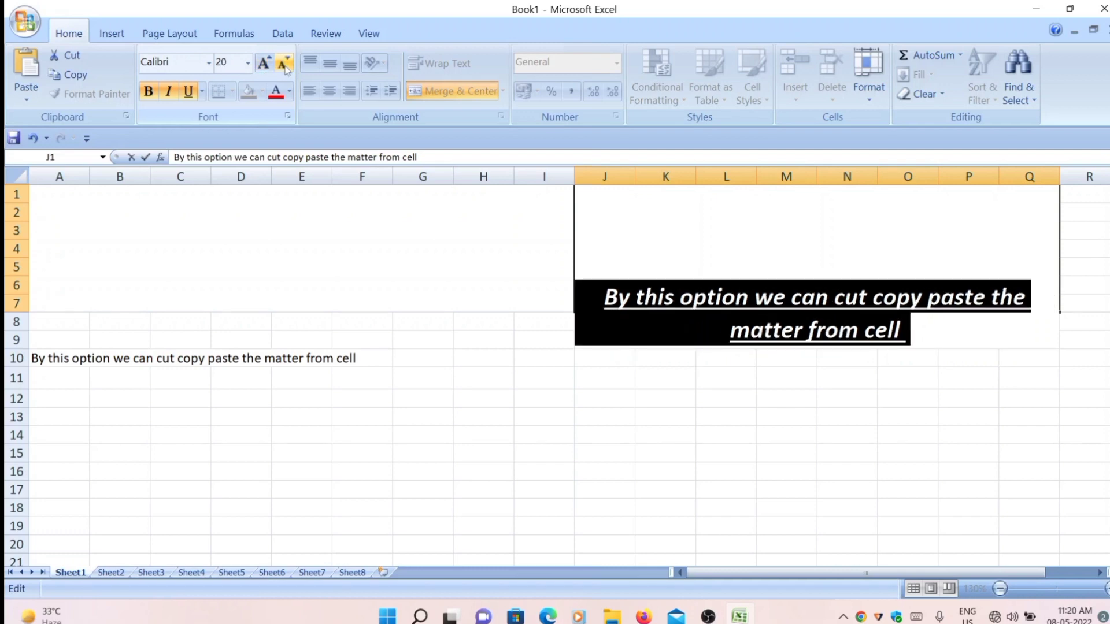
pyautogui.click(247, 64)
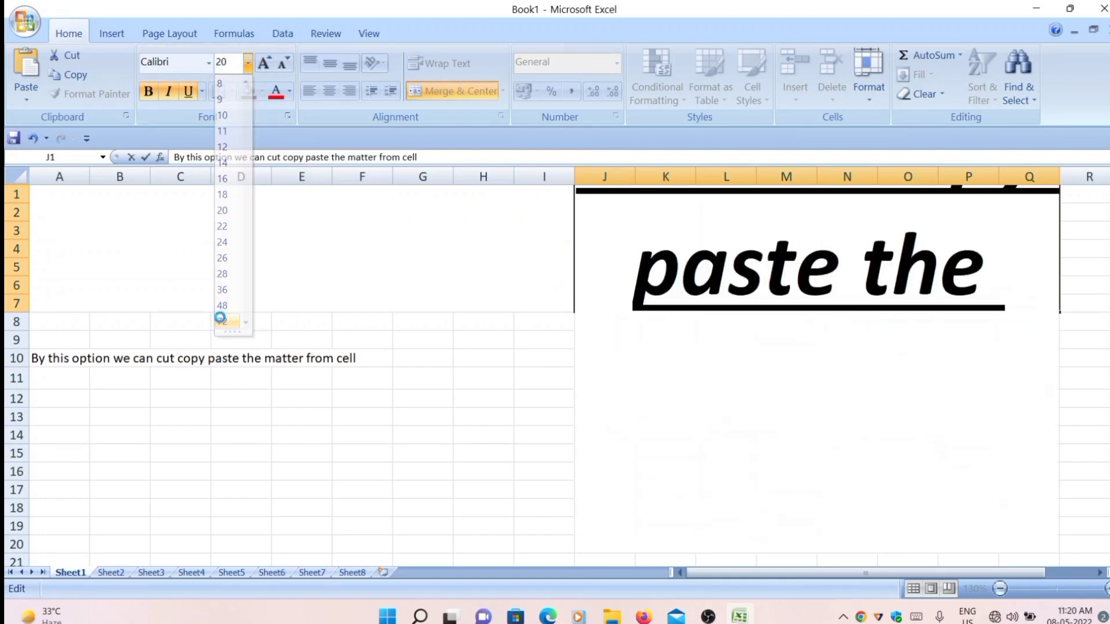
pyautogui.click(221, 322)
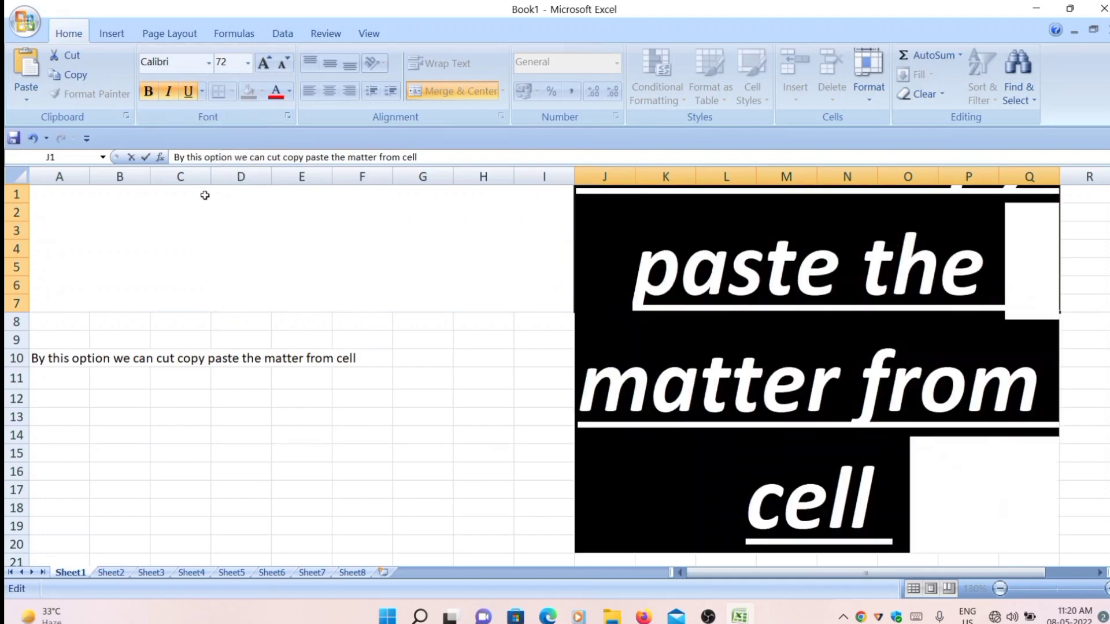
# - Set the selected sentence's font size to 14 and increase it to 16
pyautogui.click(247, 63)
pyautogui.click(222, 163)
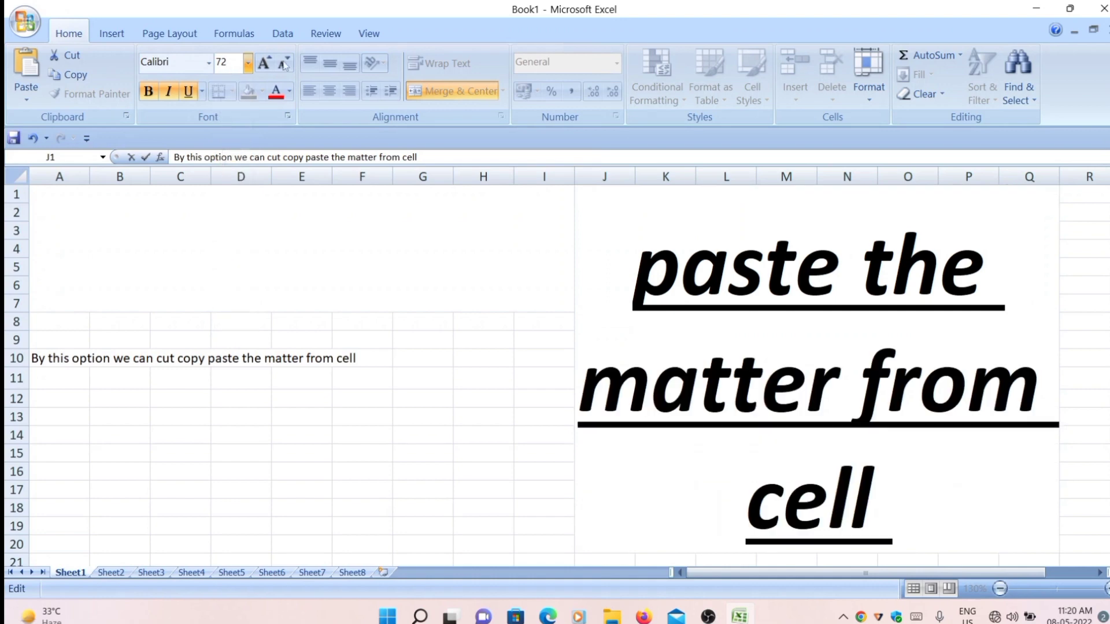
pyautogui.click(264, 62)
pyautogui.click(283, 64)
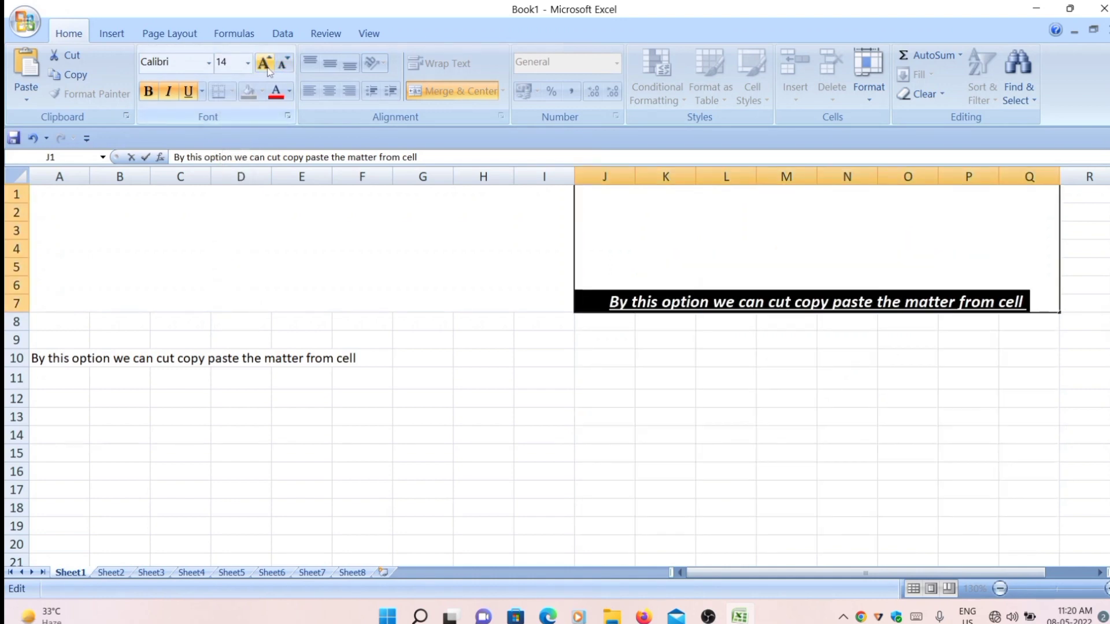
pyautogui.click(264, 62)
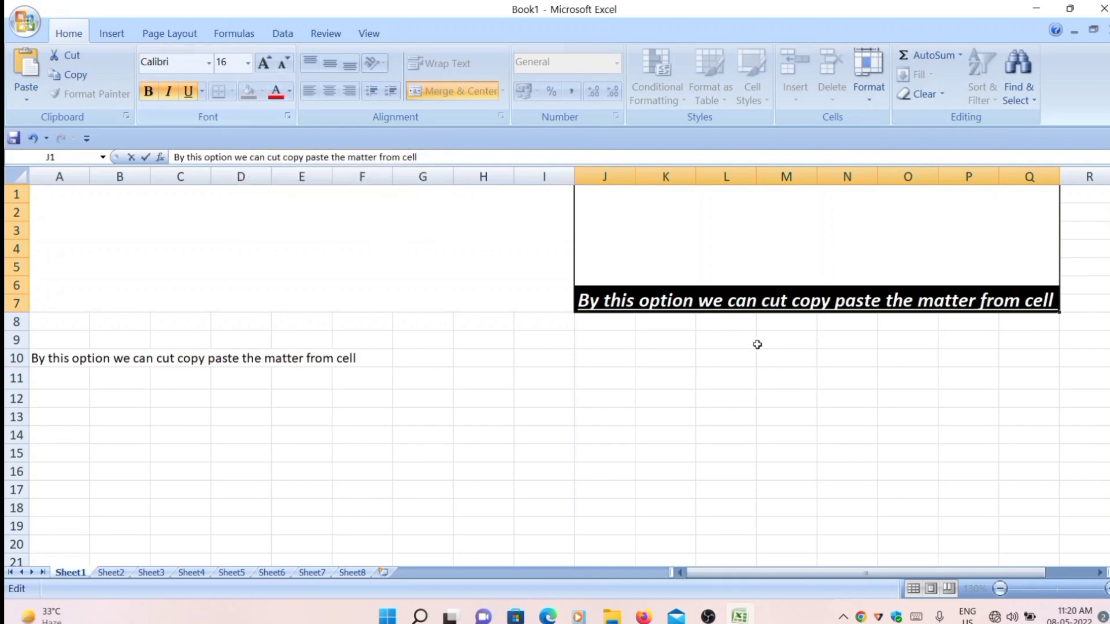
# - Colour the whole sentence in the merged J1:Q7 cell red, and recolour it with the standard purple
pyautogui.click(275, 91)
pyautogui.click(579, 231)
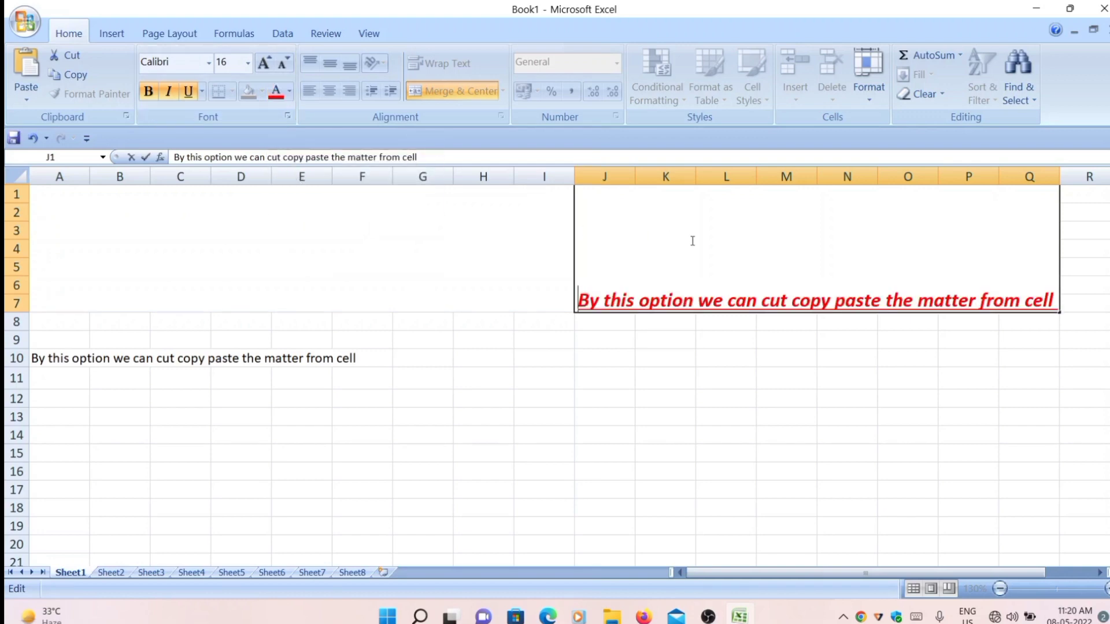
pyautogui.moveTo(577, 303); pyautogui.dragTo(1058, 301)
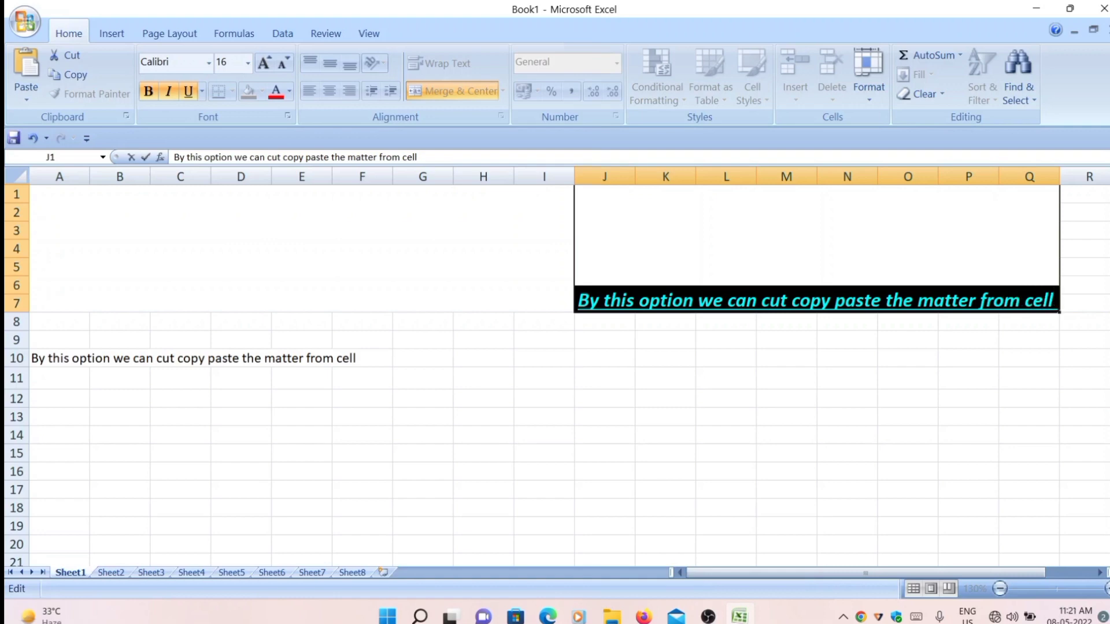
pyautogui.click(290, 93)
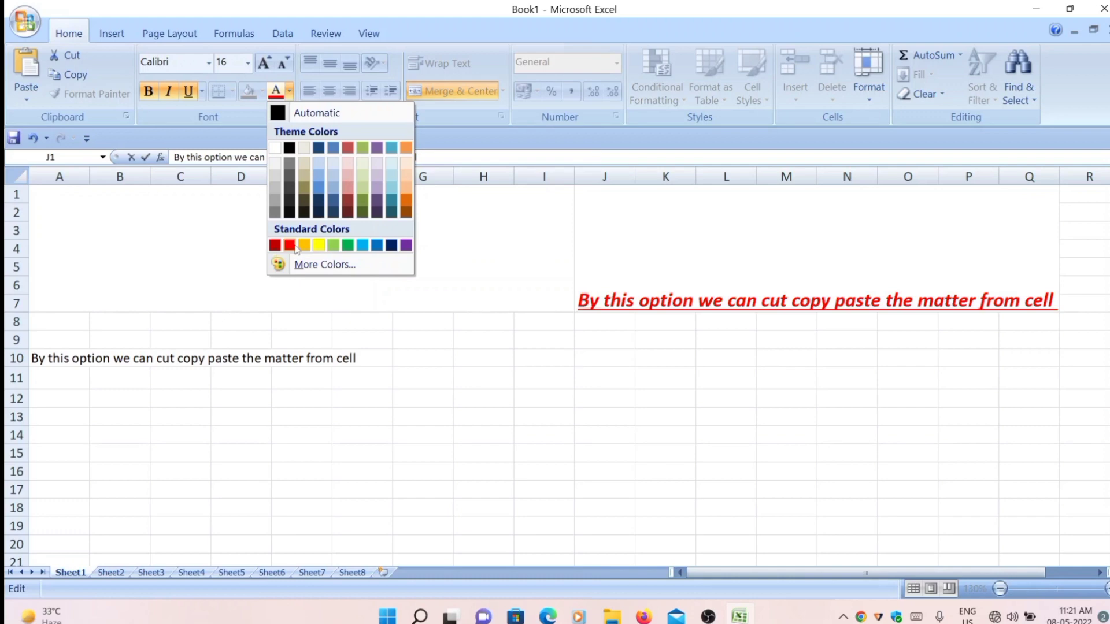
pyautogui.click(406, 247)
pyautogui.click(653, 245)
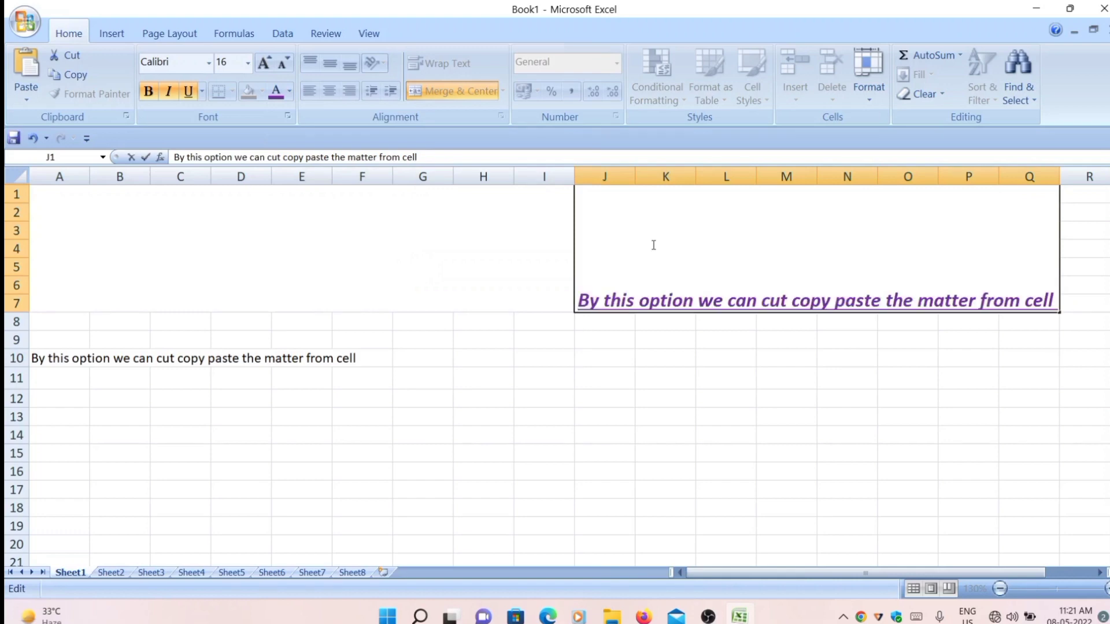
# - Try a custom blue font colour with RGB 50, 60, 158 in the merged J1:Q7 cell
pyautogui.click(288, 91)
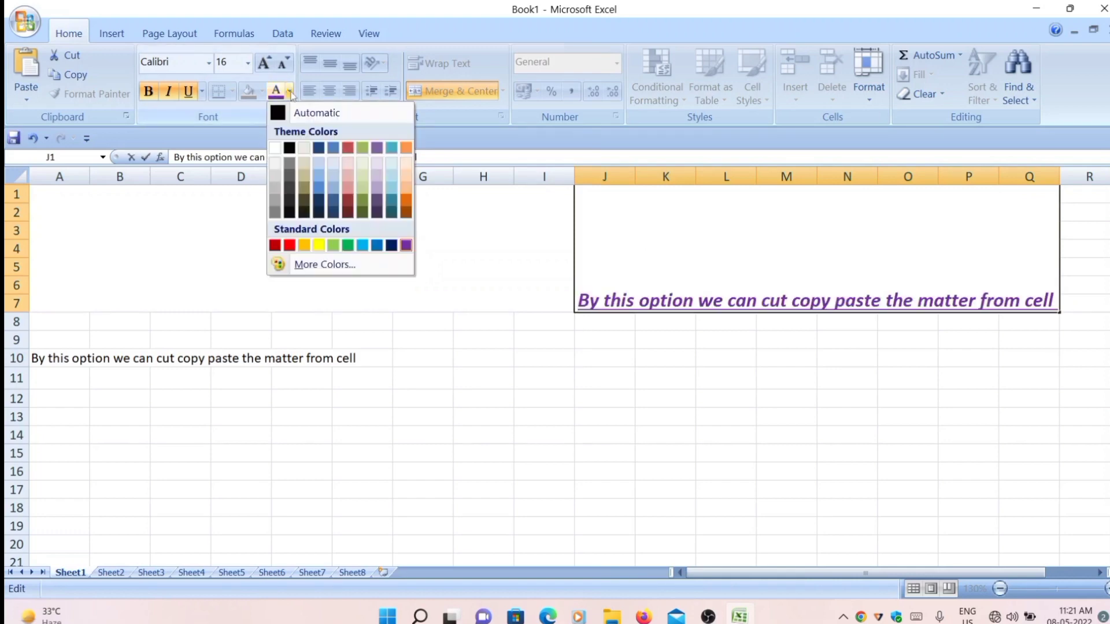
pyautogui.click(331, 266)
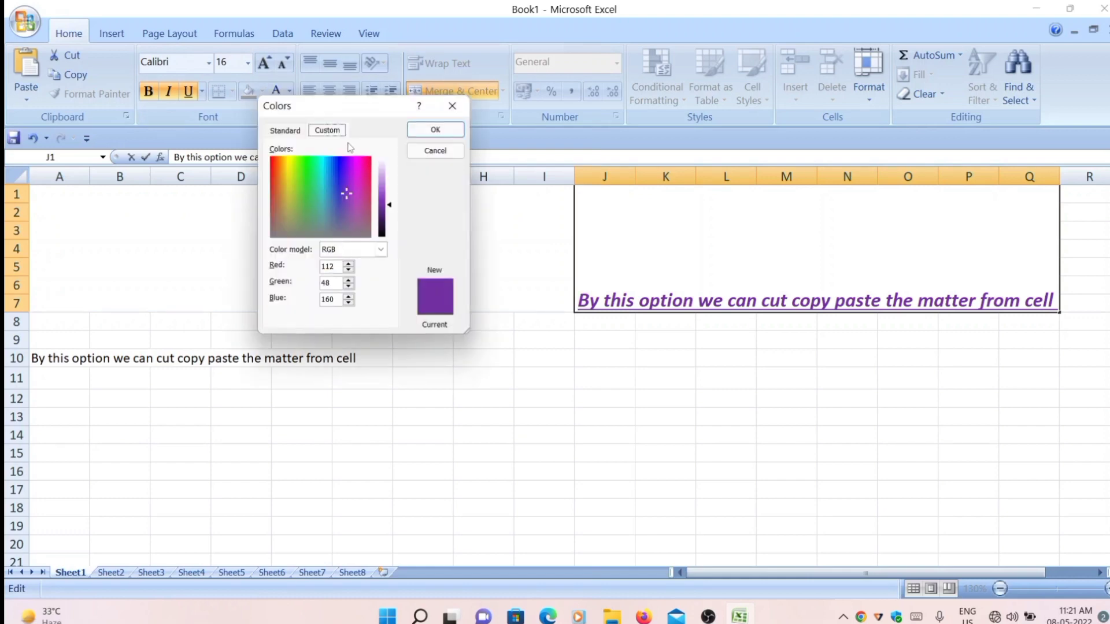
pyautogui.moveTo(335, 191)
pyautogui.mouseDown()
pyautogui.moveTo(293, 206)
pyautogui.moveTo(310, 177)
pyautogui.moveTo(286, 182)
pyautogui.moveTo(312, 224)
pyautogui.moveTo(345, 228)
pyautogui.moveTo(336, 197)
pyautogui.mouseUp()
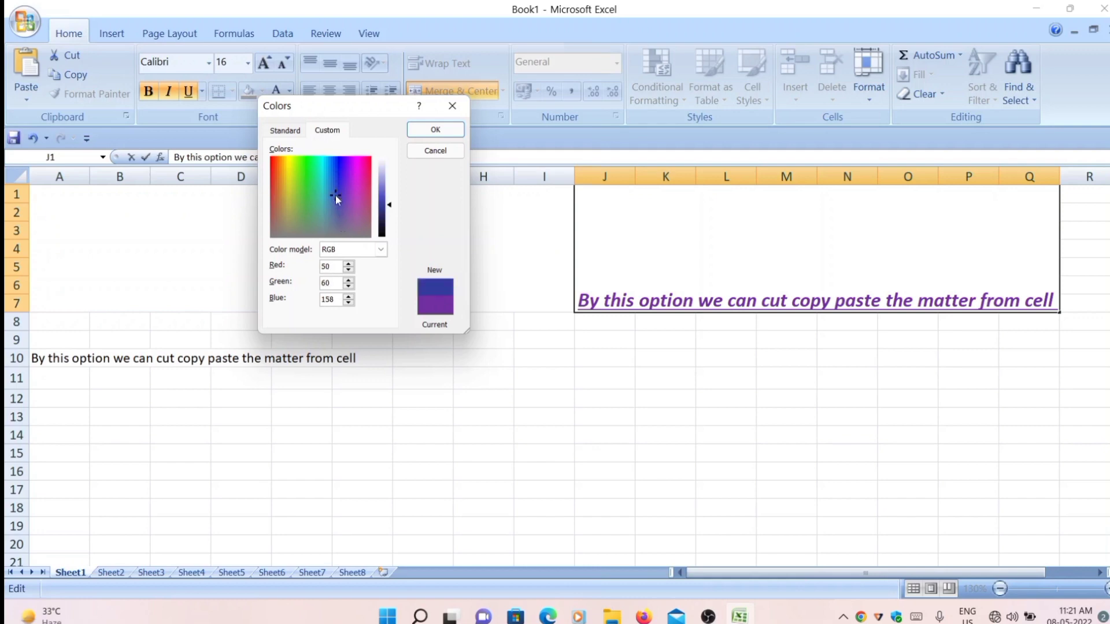
pyautogui.click(436, 129)
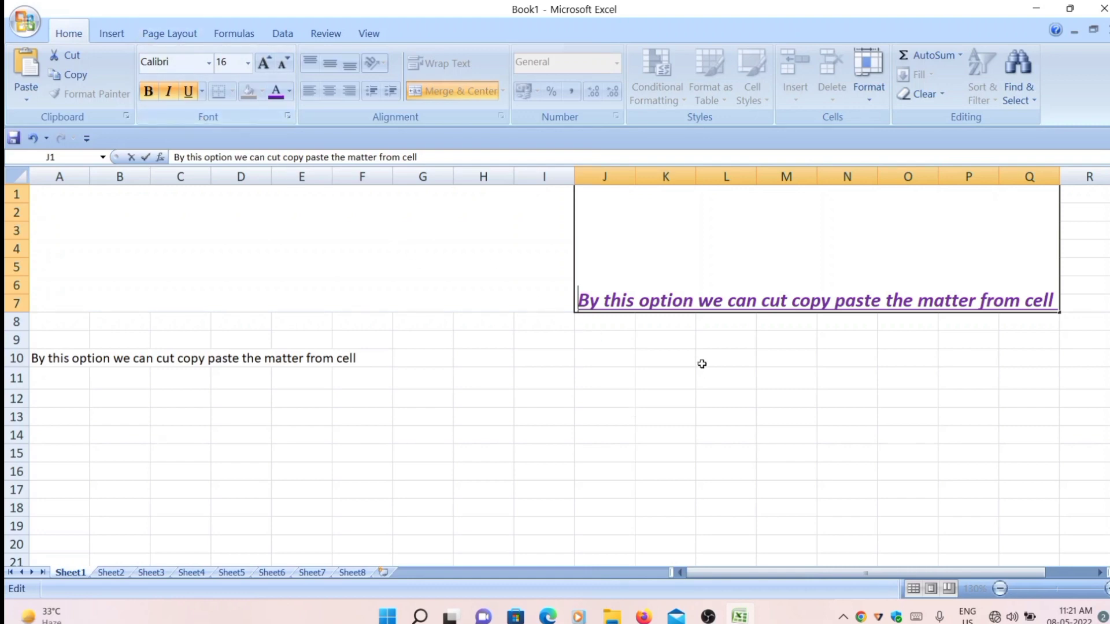
pyautogui.click(666, 356)
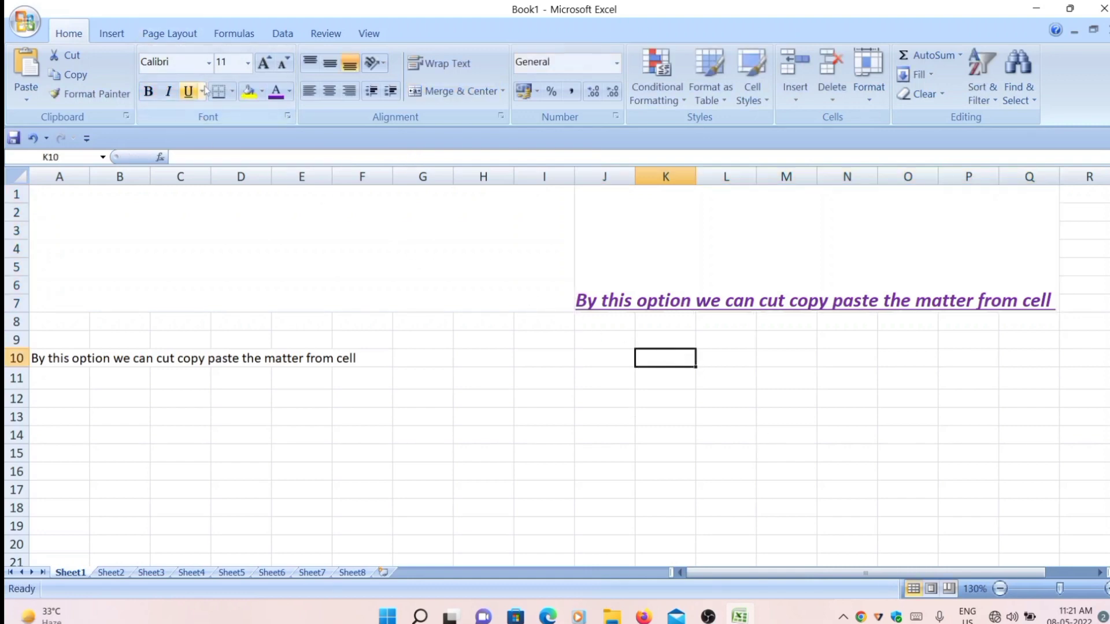
# - Fill the merged J1:Q7 cell with yellow
pyautogui.click(695, 230)
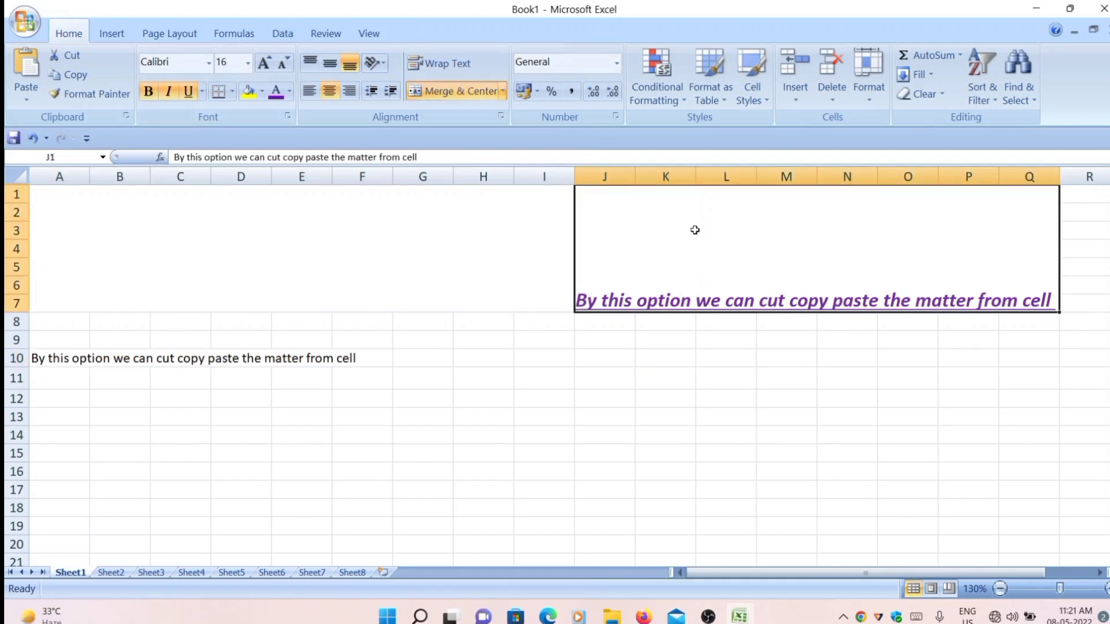
pyautogui.click(452, 278)
pyautogui.click(666, 255)
pyautogui.click(624, 364)
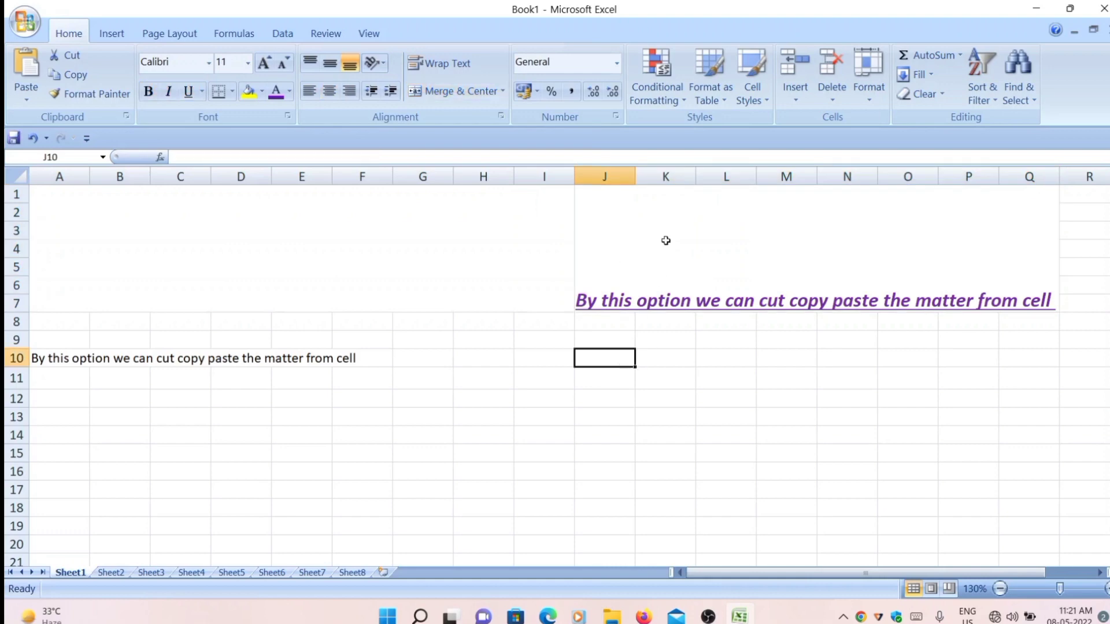
pyautogui.click(666, 240)
pyautogui.click(248, 92)
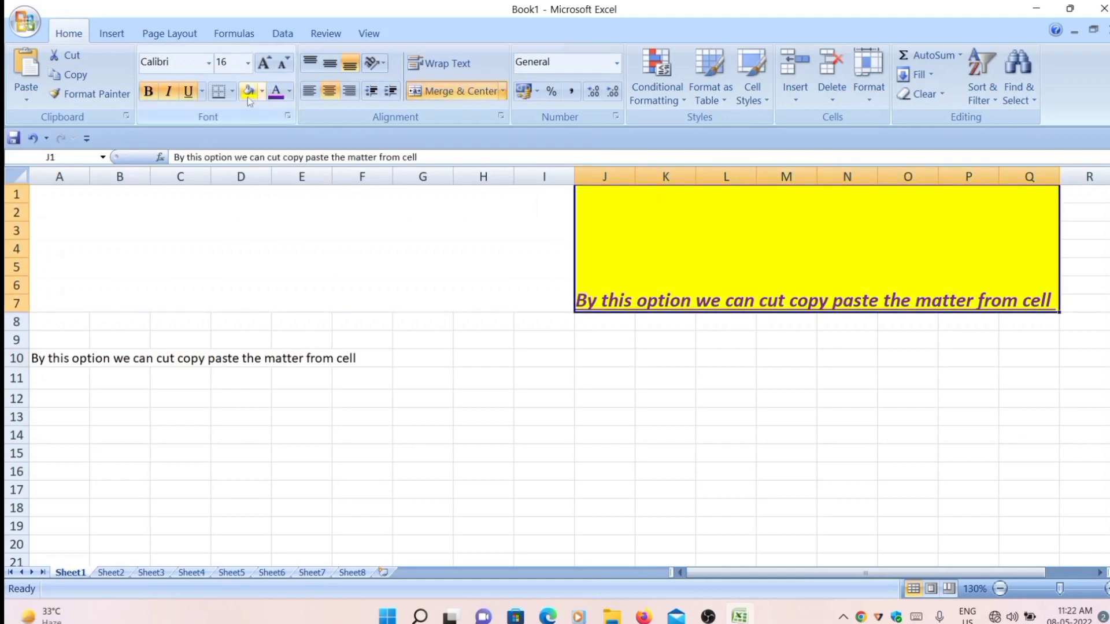
pyautogui.click(262, 91)
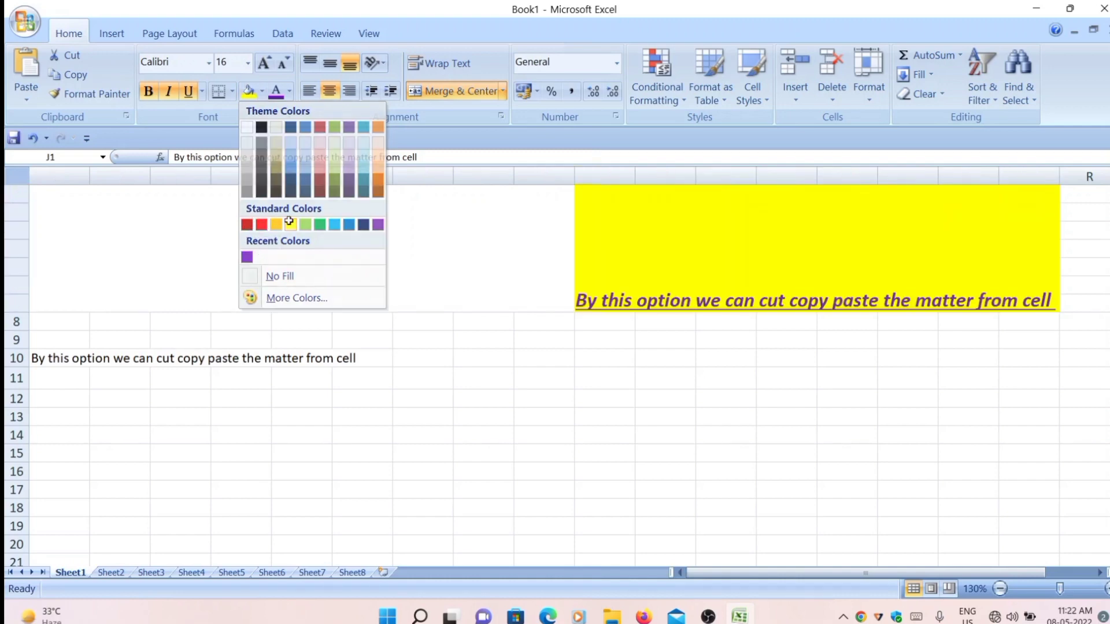
pyautogui.click(291, 225)
# - Fill cell I11 with yellow and cell M13 with dark olive green
pyautogui.click(450, 218)
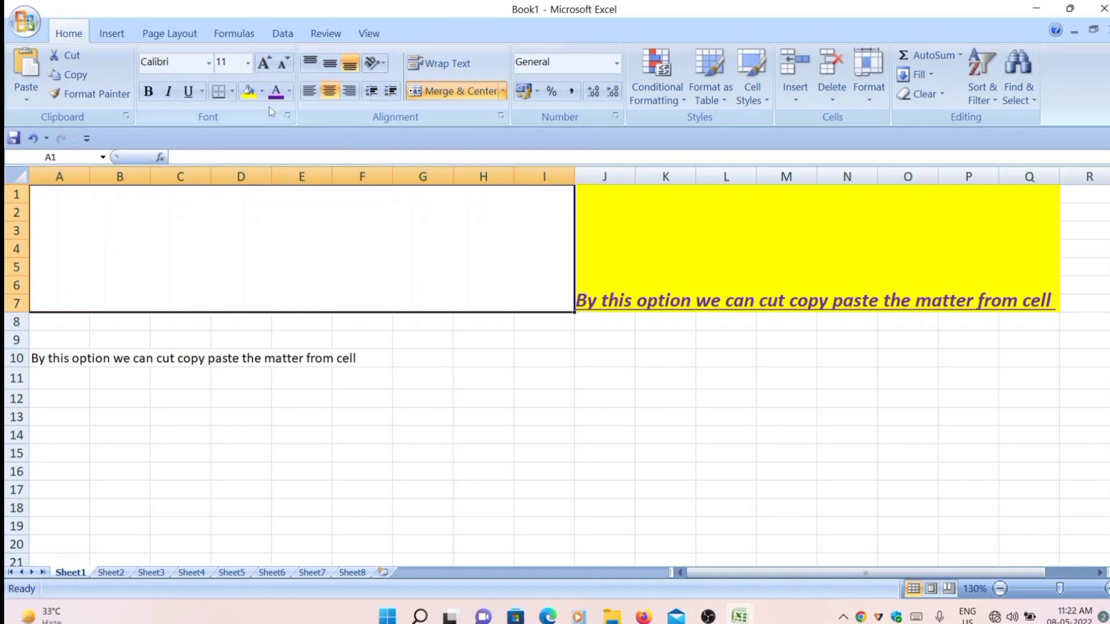
pyautogui.click(540, 377)
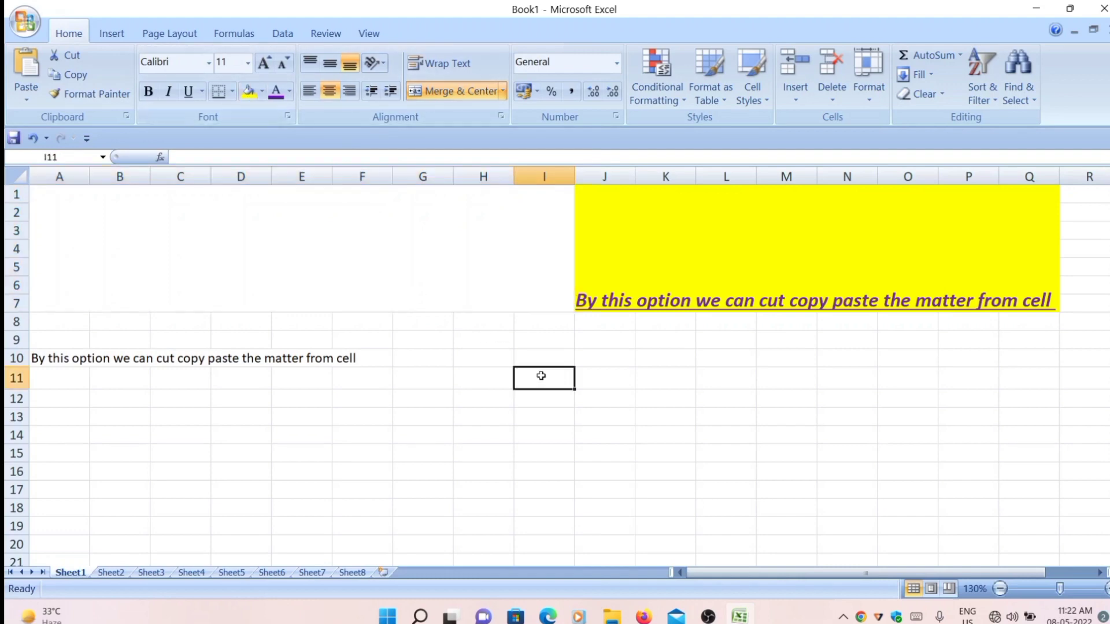
pyautogui.click(250, 94)
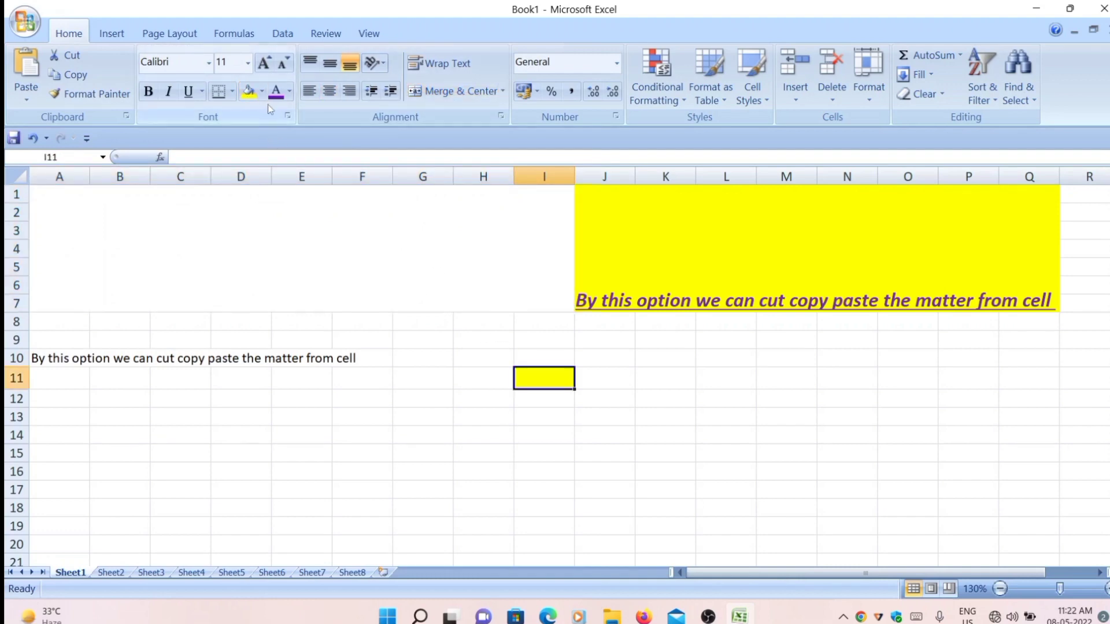
pyautogui.click(800, 409)
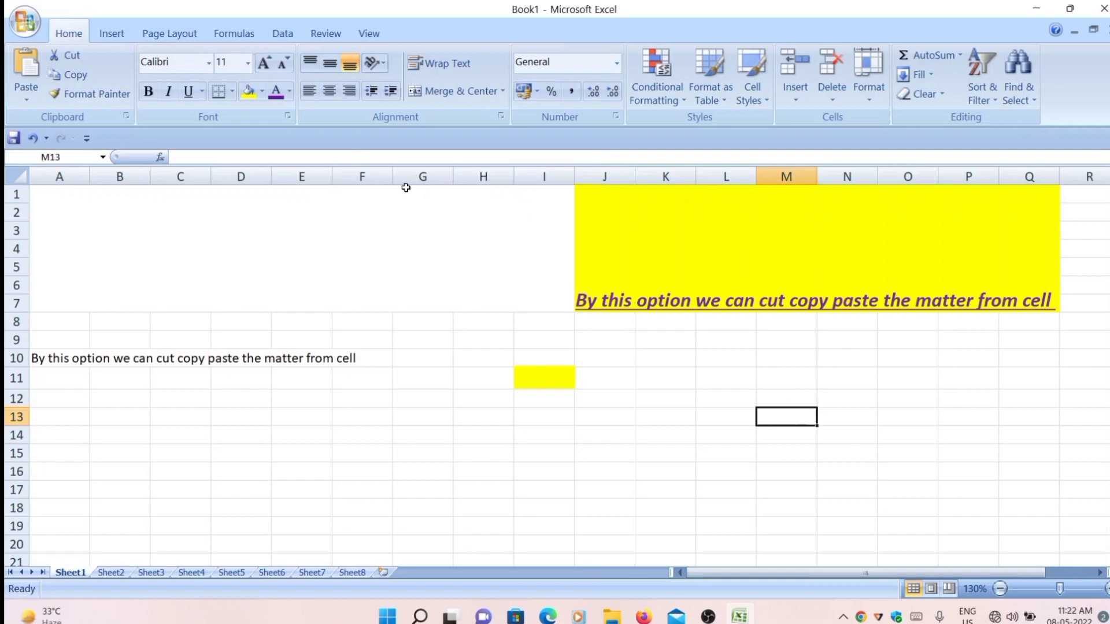
pyautogui.click(262, 91)
pyautogui.click(334, 175)
pyautogui.click(919, 399)
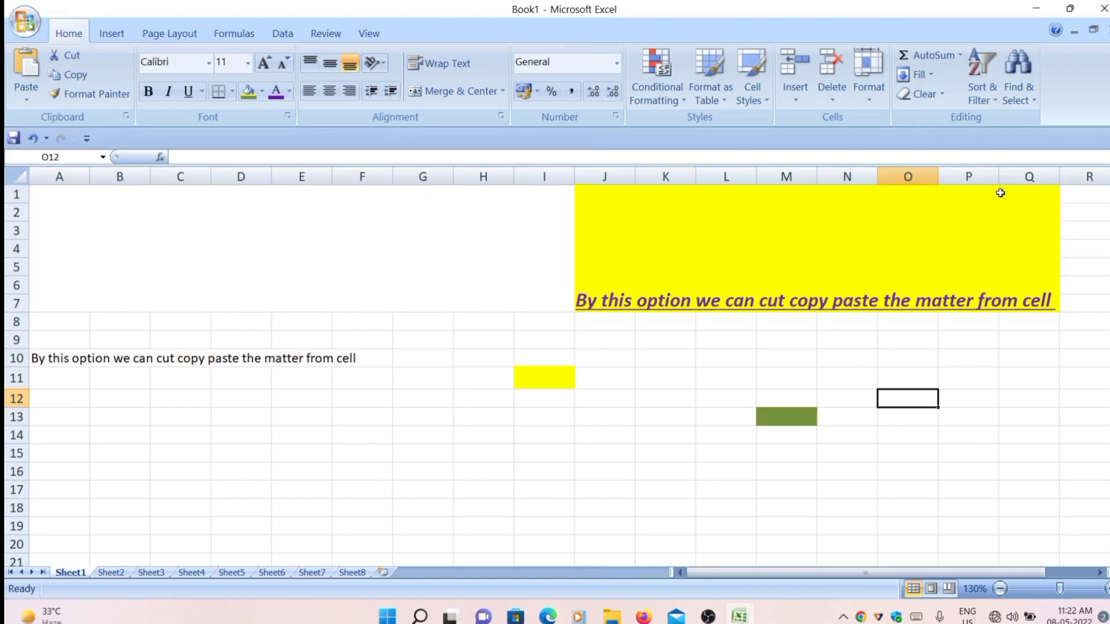
# - Add outside borders to the yellow merged J1:Q7 cell
pyautogui.click(681, 232)
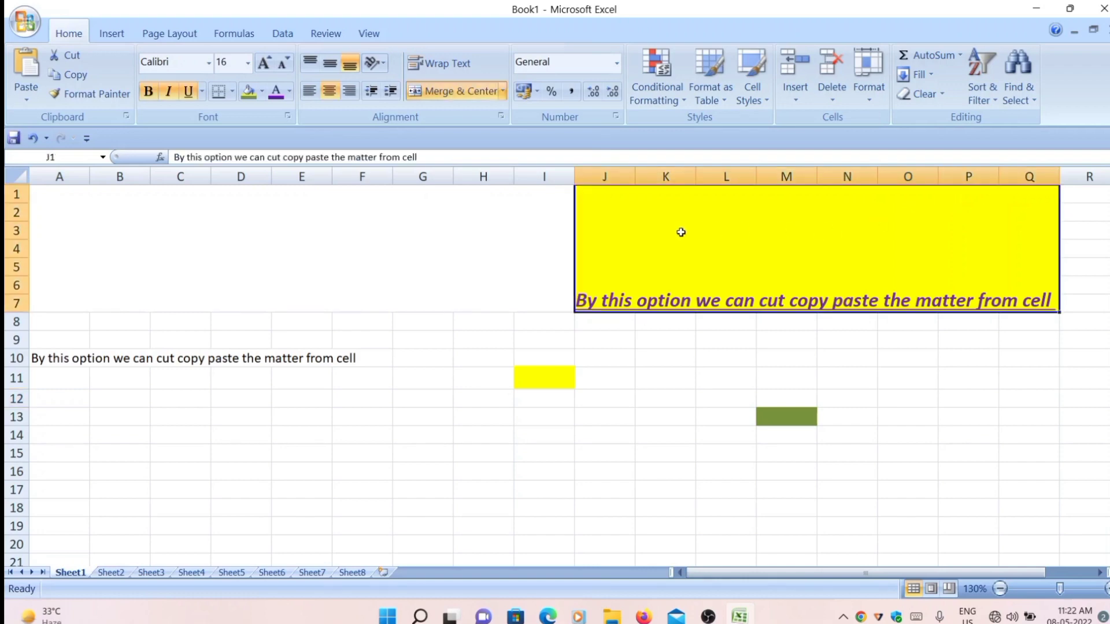
pyautogui.click(219, 91)
pyautogui.click(570, 359)
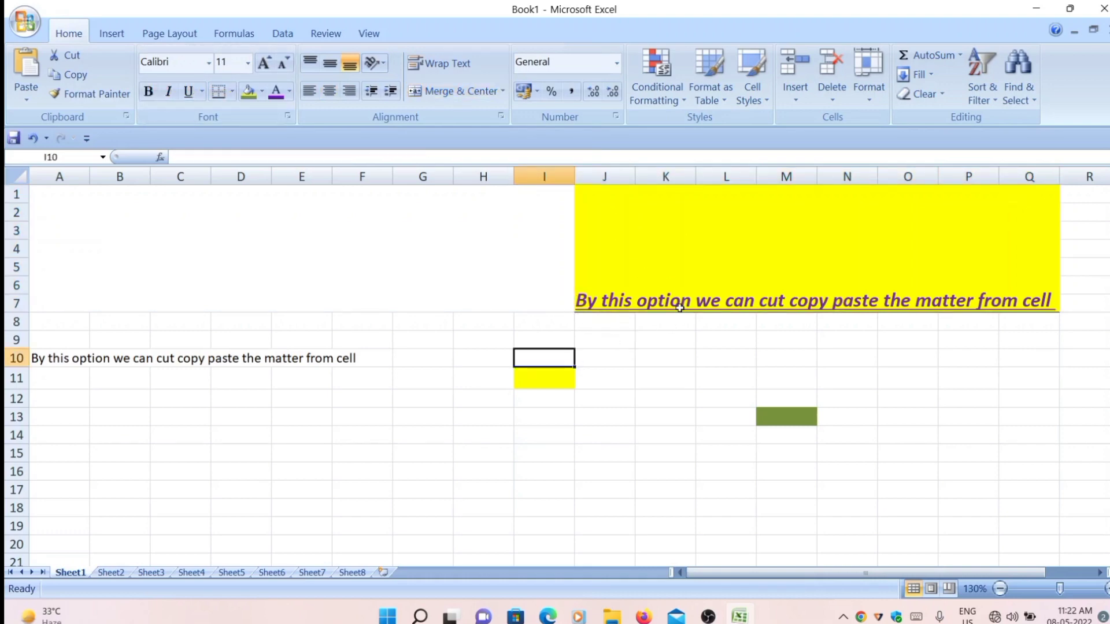
pyautogui.click(837, 268)
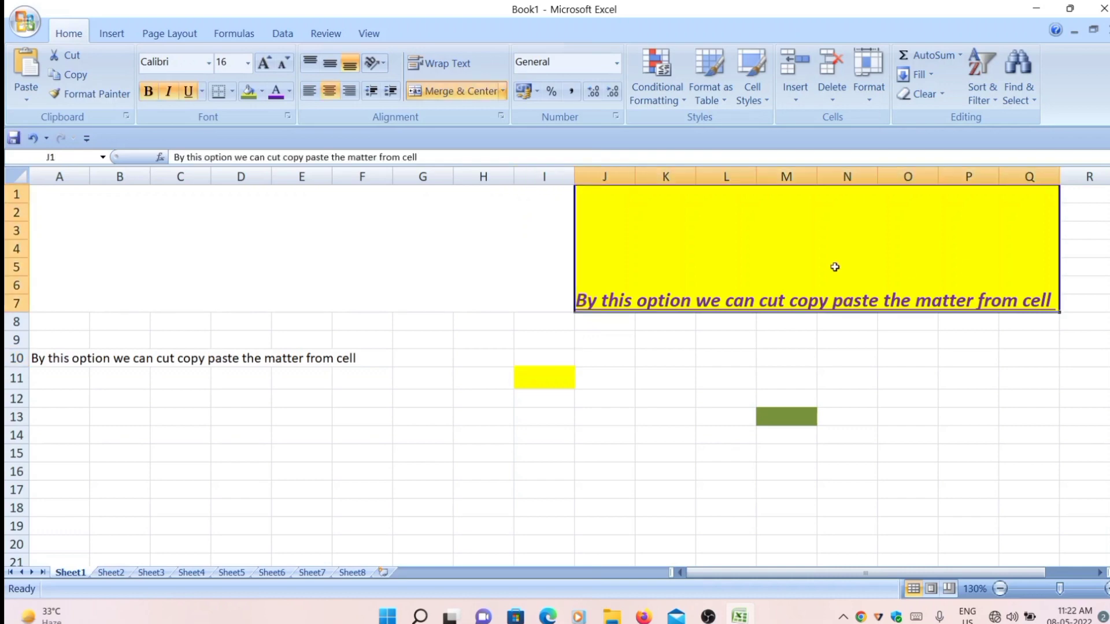
pyautogui.click(232, 92)
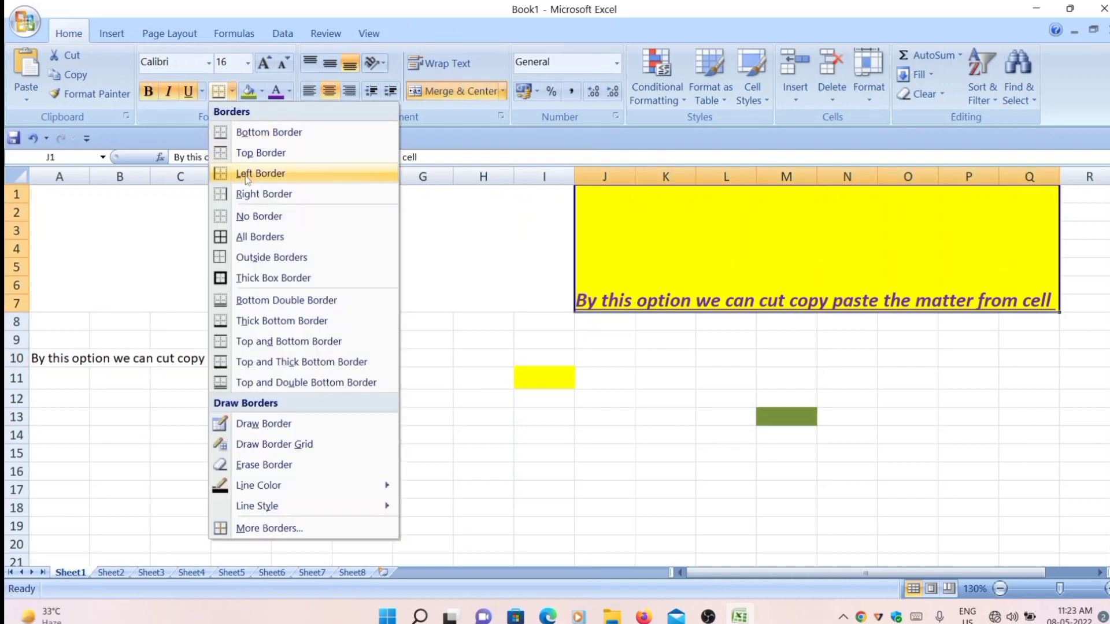
pyautogui.click(246, 258)
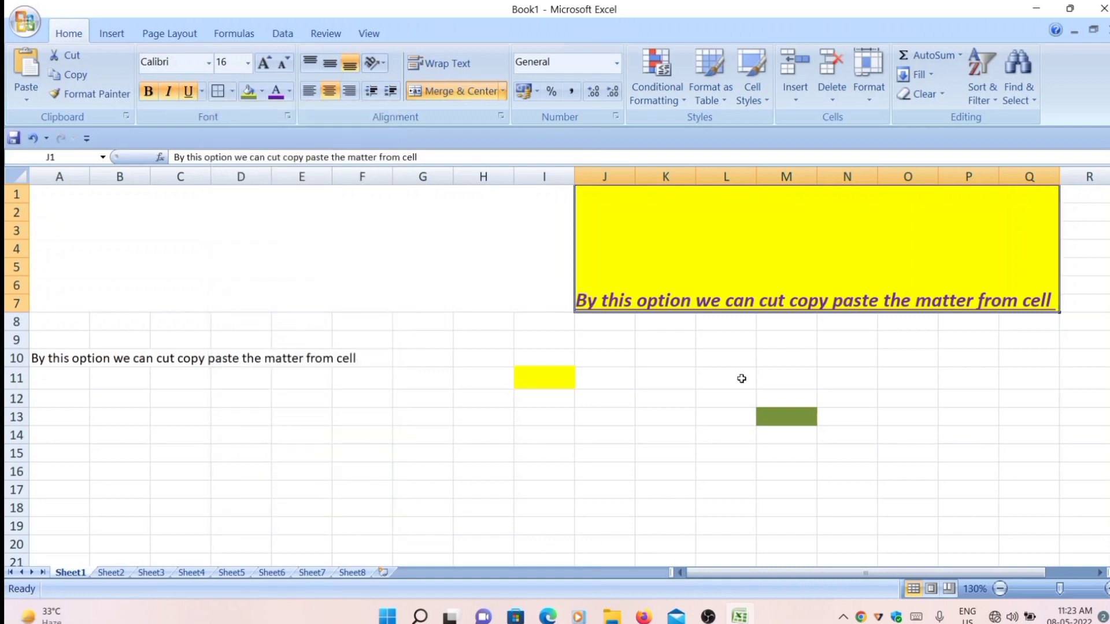
pyautogui.click(742, 379)
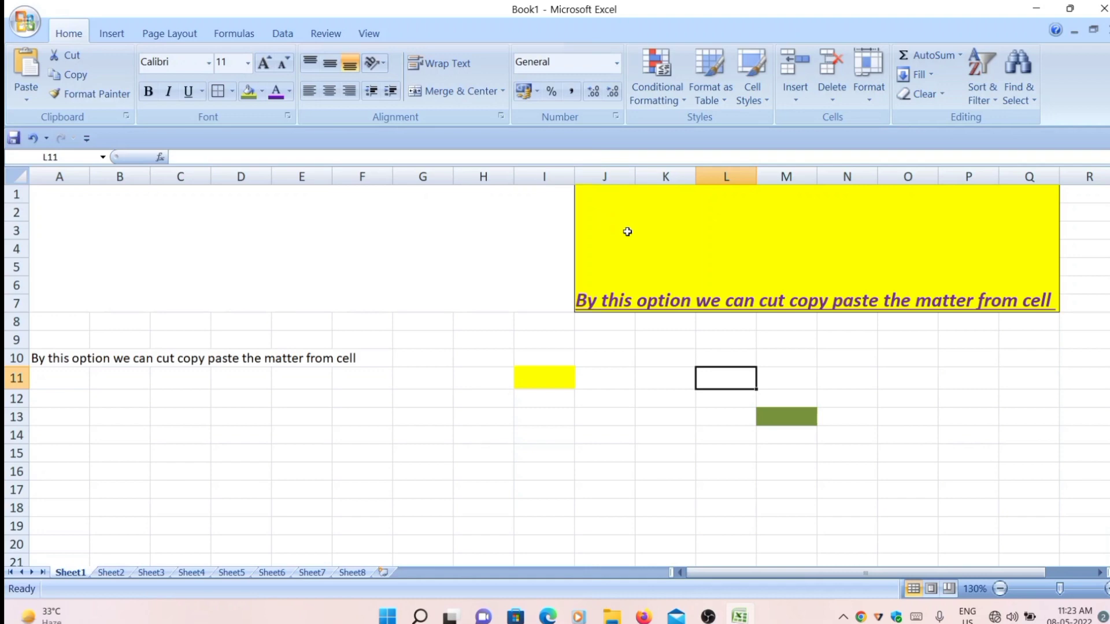
pyautogui.click(601, 209)
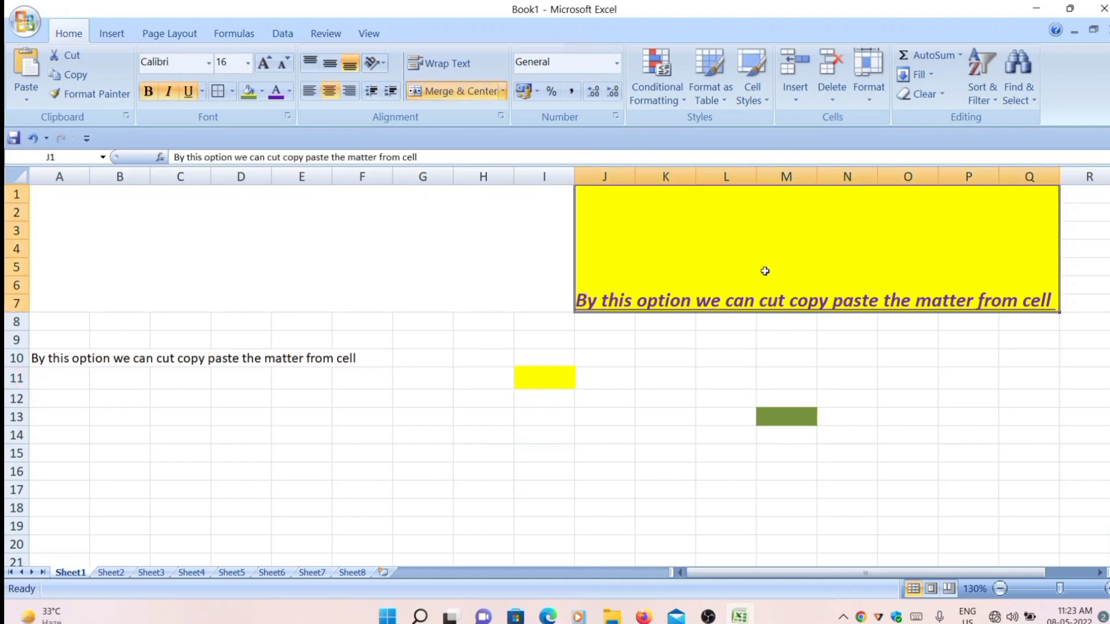
pyautogui.moveTo(576, 202); pyautogui.dragTo(621, 196)
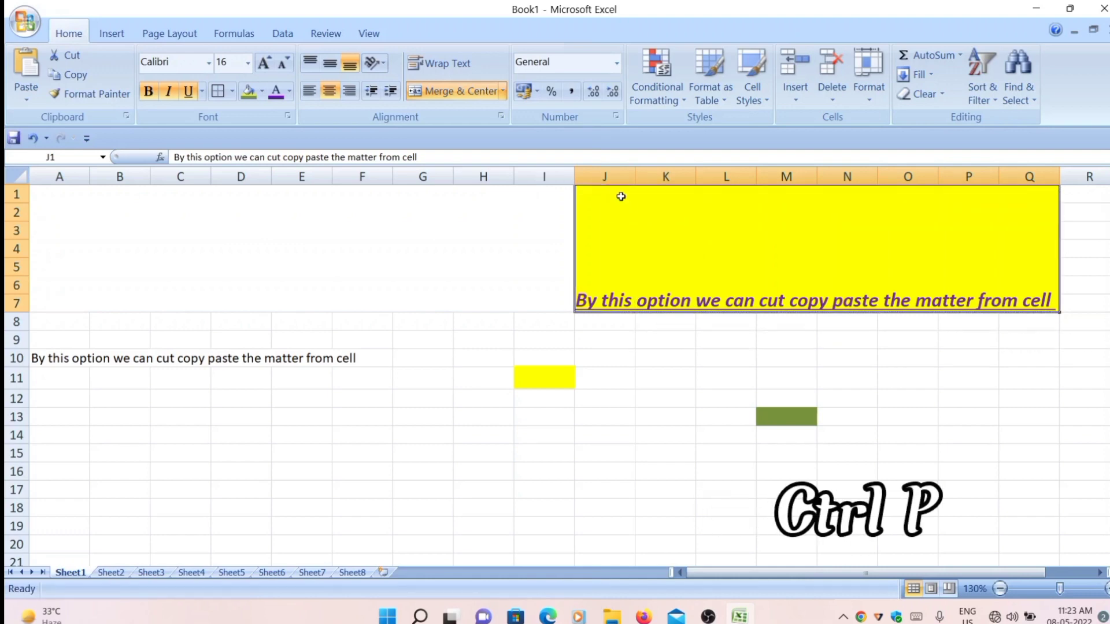
# - Open the print preview of the active sheet and zoom in on the bordered cell on page 1
pyautogui.hotkey('ctrl', 'p')
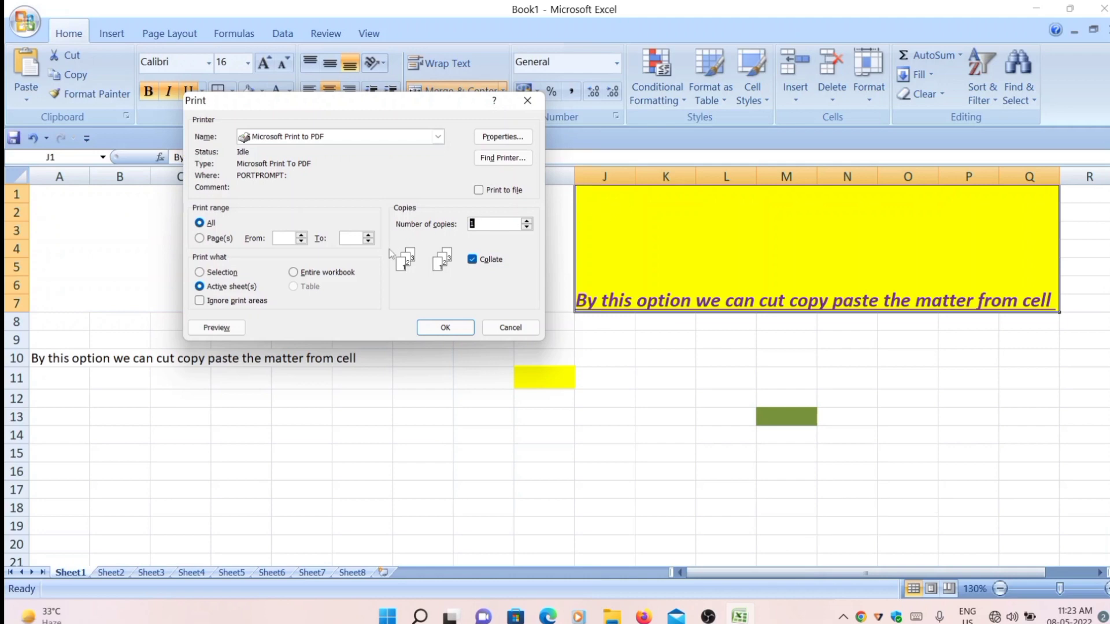
pyautogui.click(216, 328)
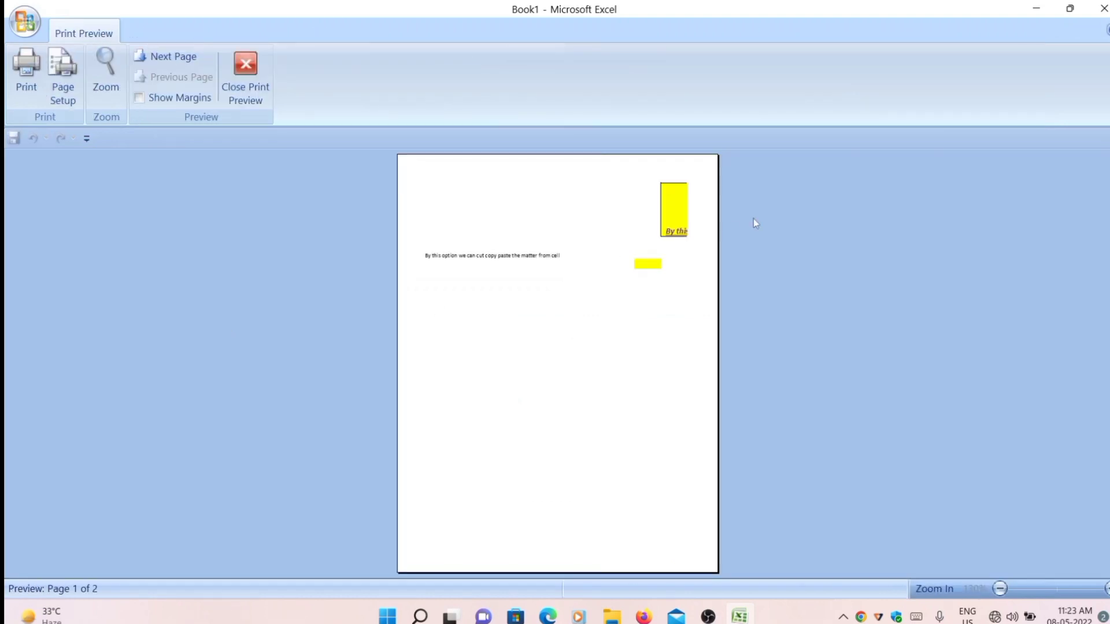
pyautogui.click(704, 209)
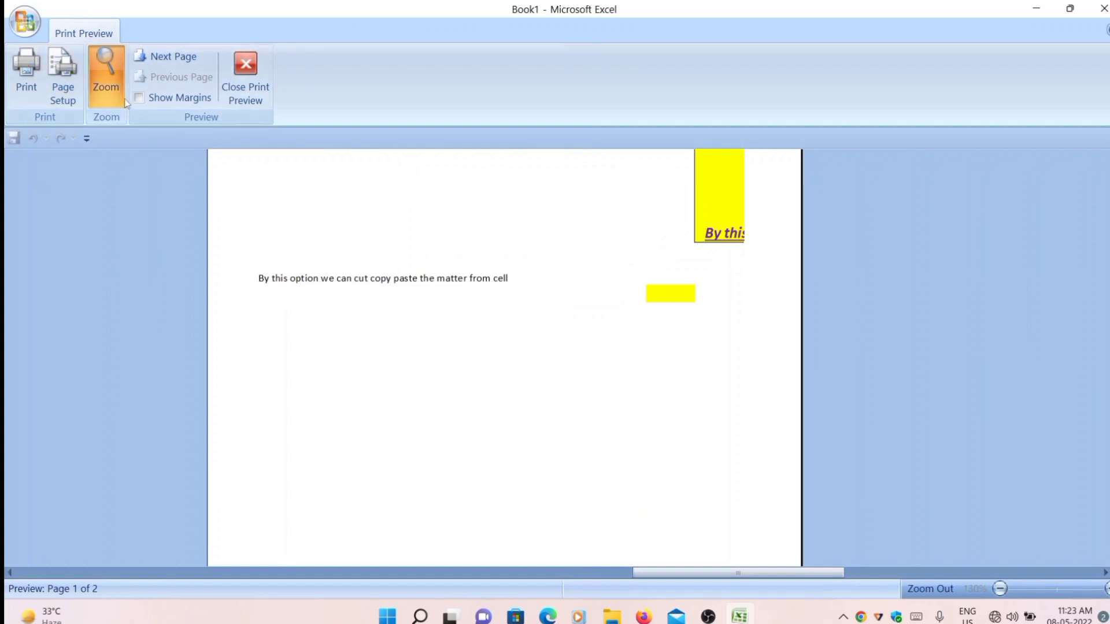
# - Set the page orientation to landscape in the page setup and close the print preview
pyautogui.click(63, 75)
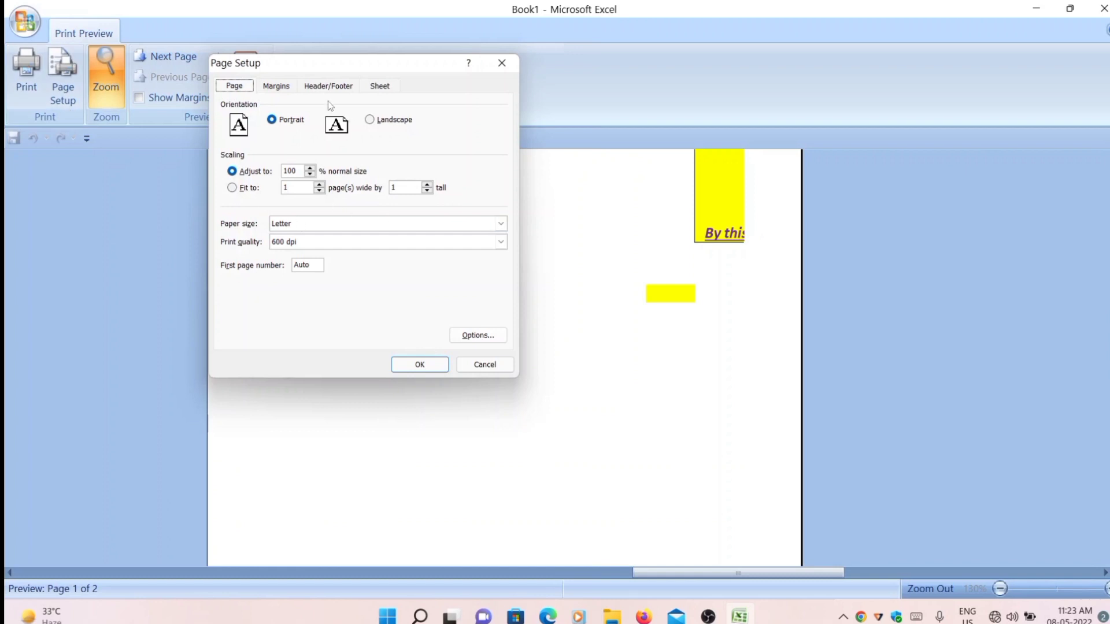
pyautogui.click(370, 120)
pyautogui.click(417, 366)
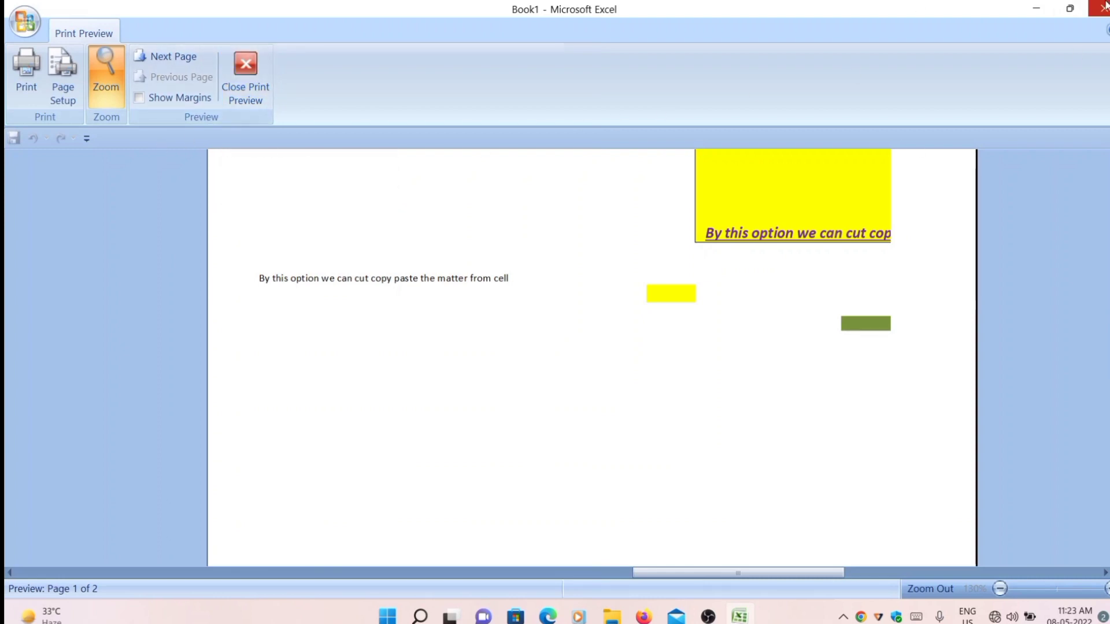
pyautogui.click(245, 75)
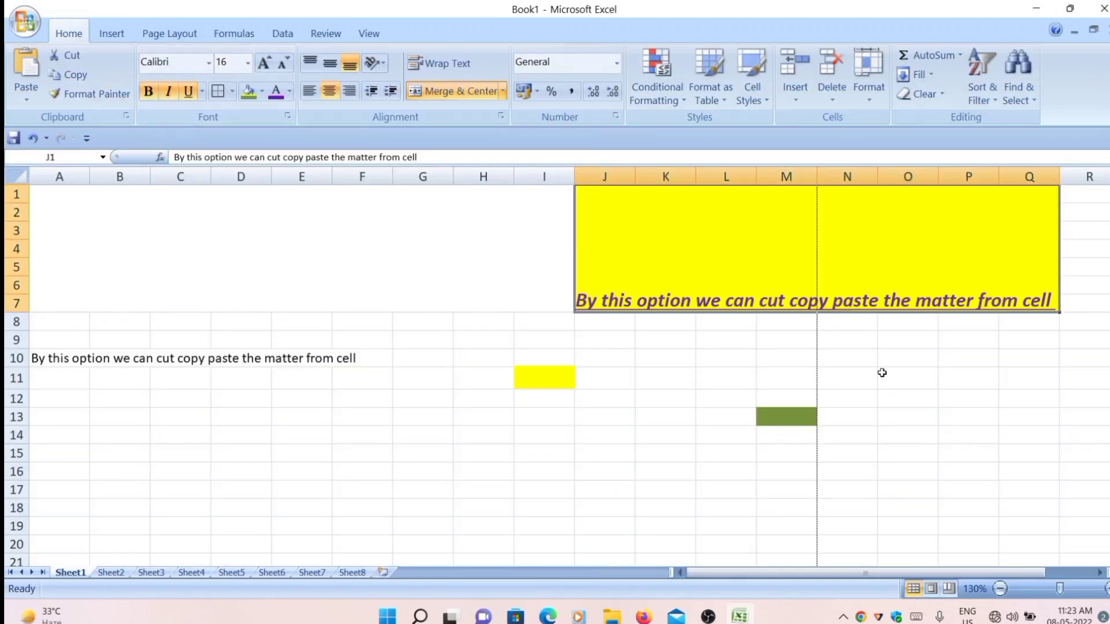
# - Apply all borders to the range A12:H20
pyautogui.click(961, 379)
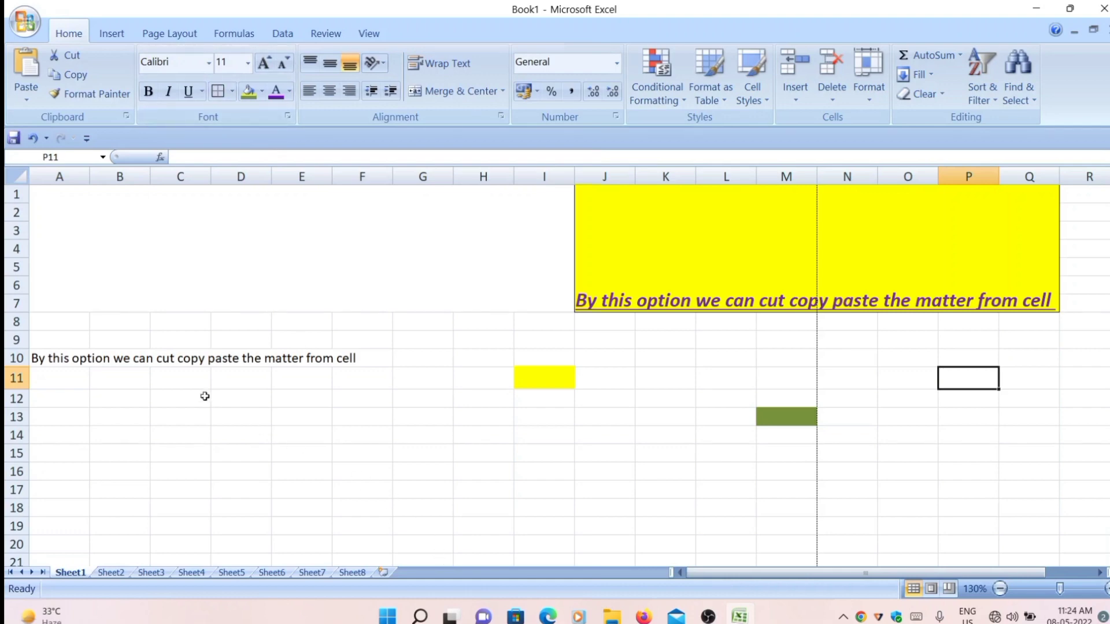
pyautogui.moveTo(87, 397); pyautogui.dragTo(504, 545)
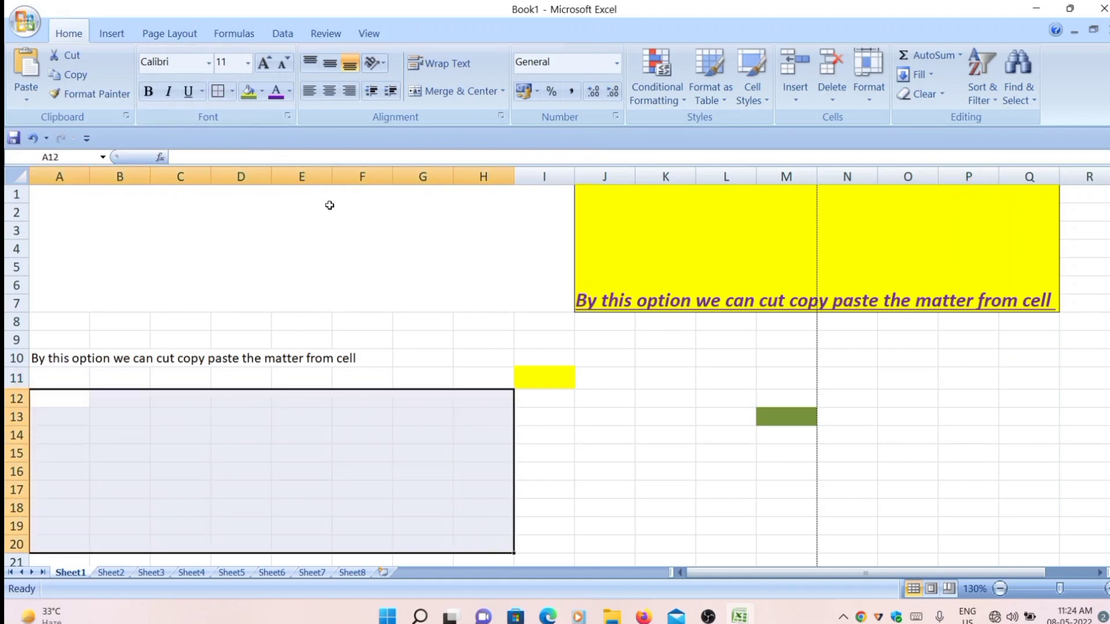
pyautogui.click(232, 91)
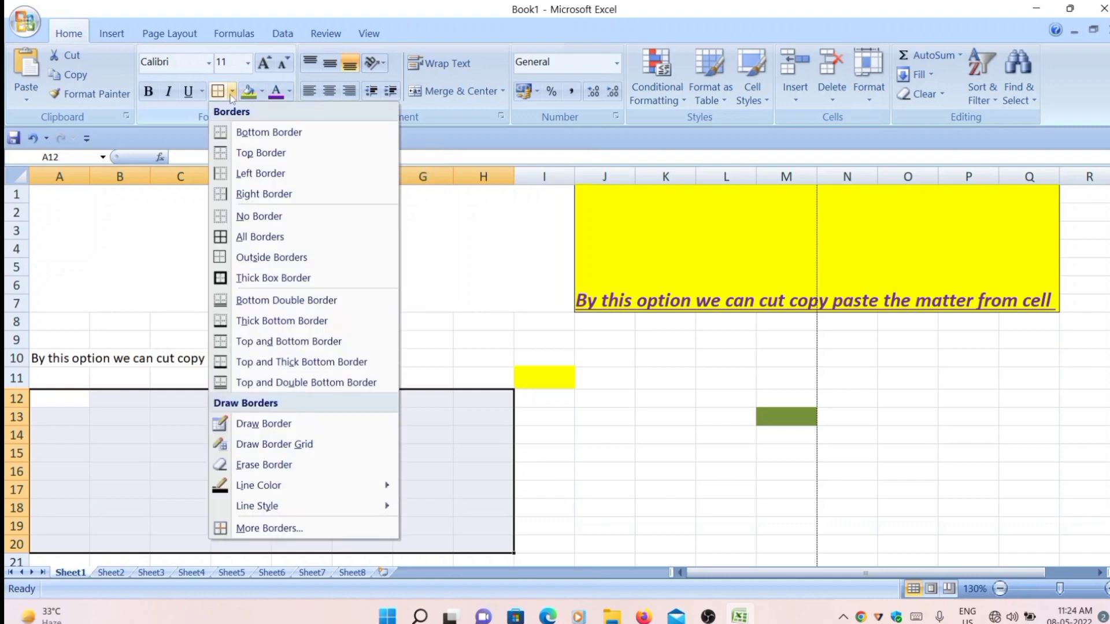
pyautogui.click(234, 242)
pyautogui.click(887, 475)
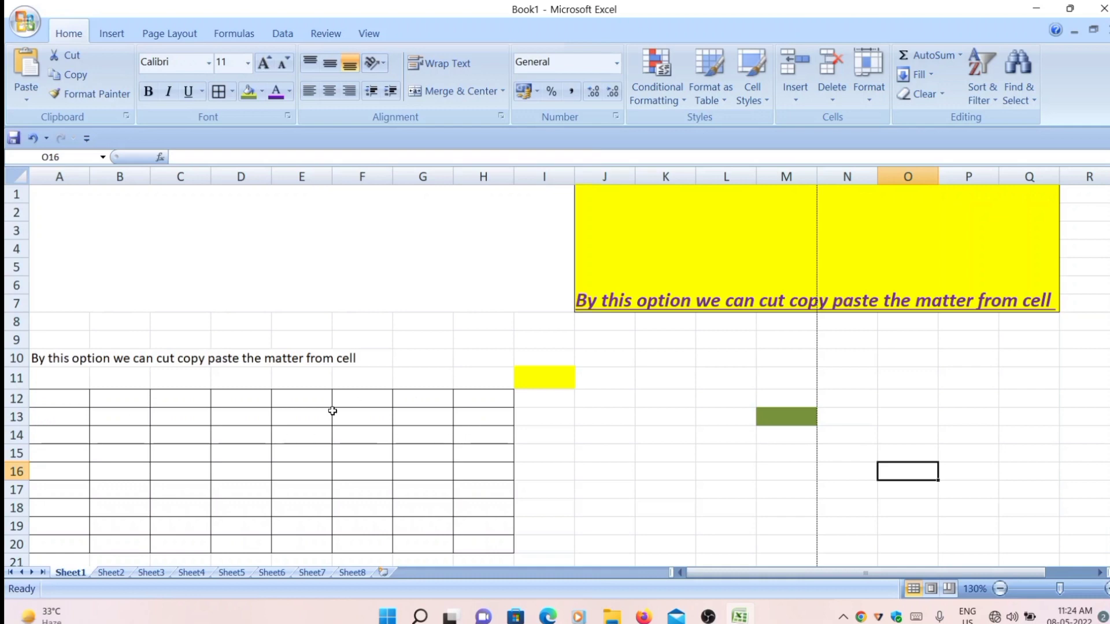
pyautogui.scroll(-1, 230, 502)
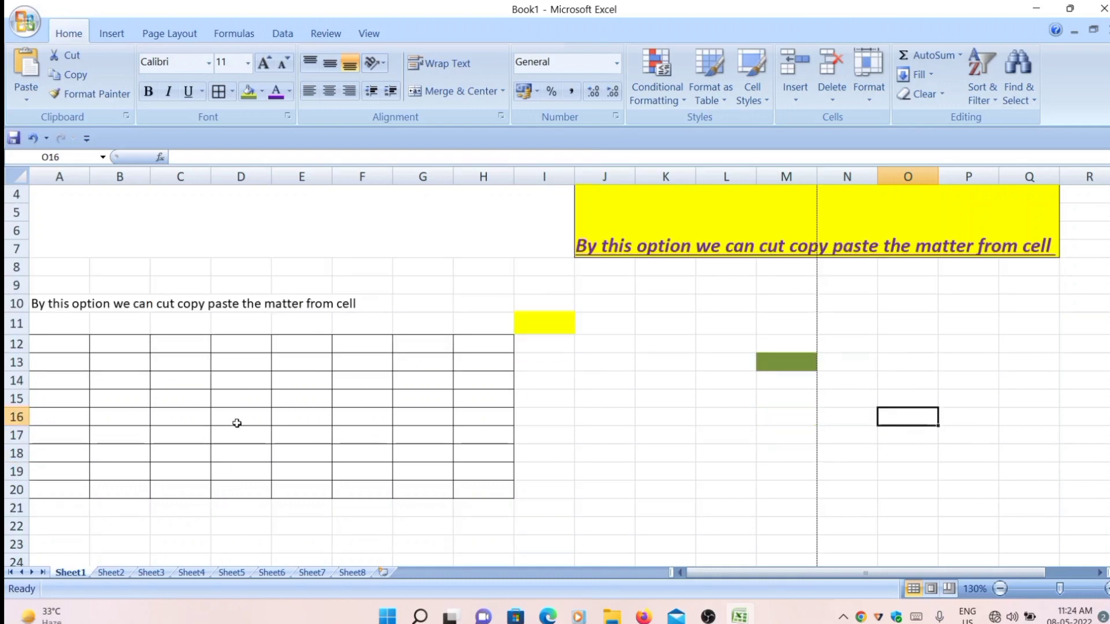
# - Go through the cells in the first row of the bordered grid, from A12 to G12
pyautogui.click(45, 343)
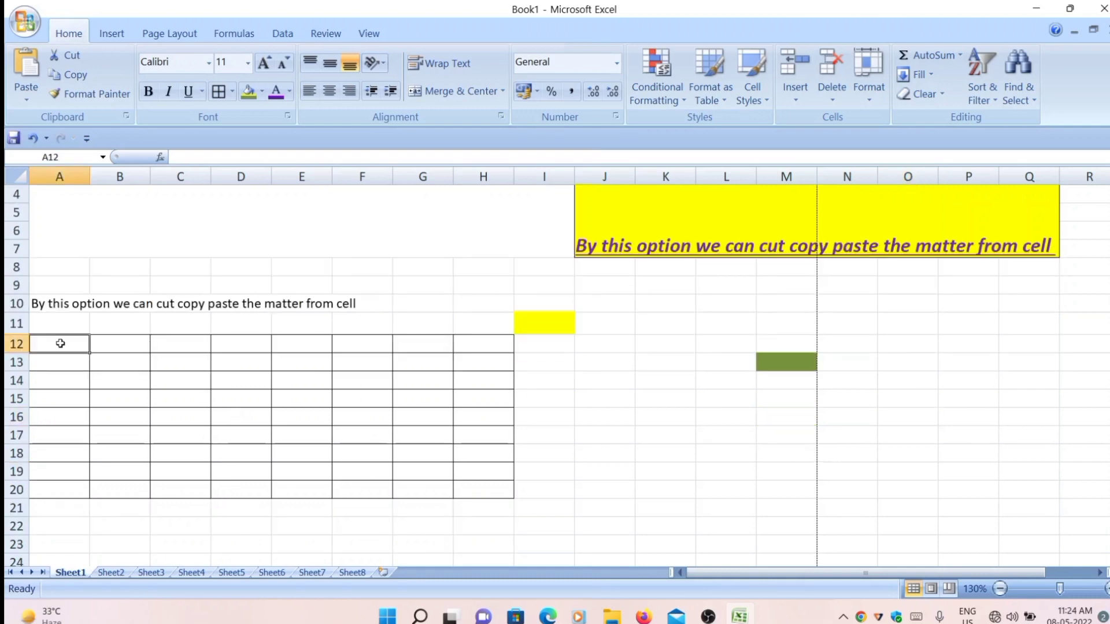
pyautogui.click(106, 345)
pyautogui.click(187, 345)
pyautogui.click(239, 345)
pyautogui.click(301, 344)
pyautogui.click(362, 344)
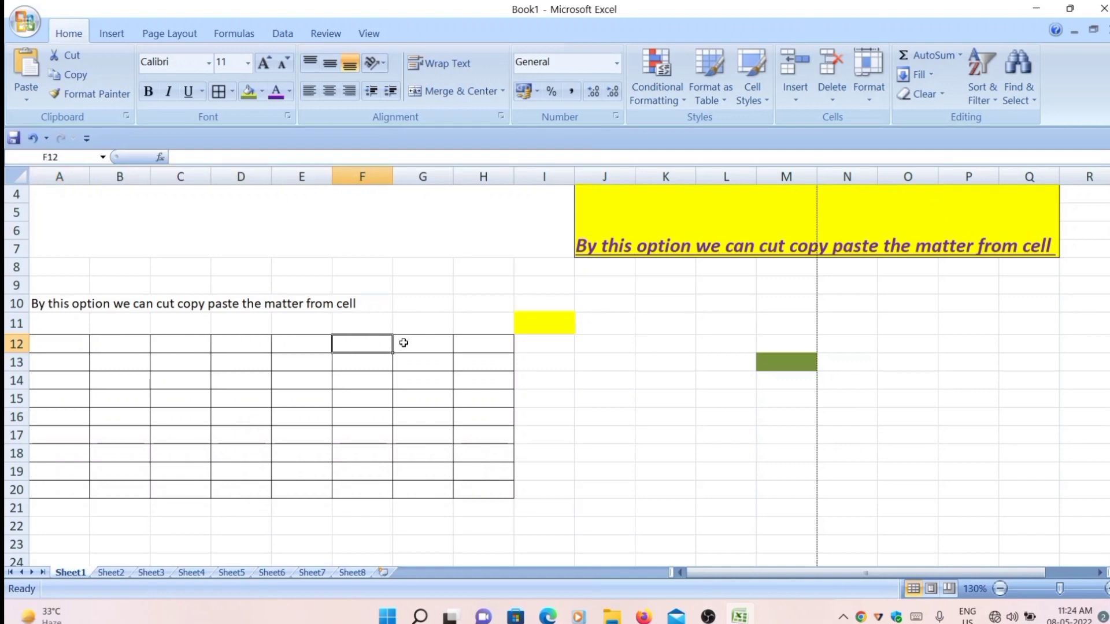
pyautogui.click(422, 344)
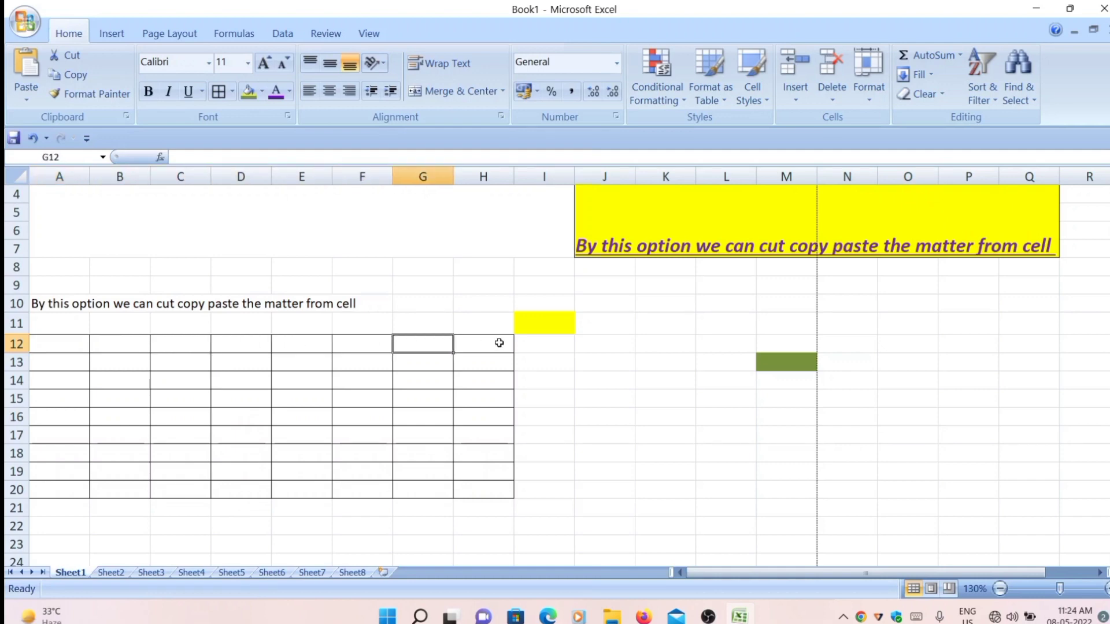
pyautogui.click(597, 361)
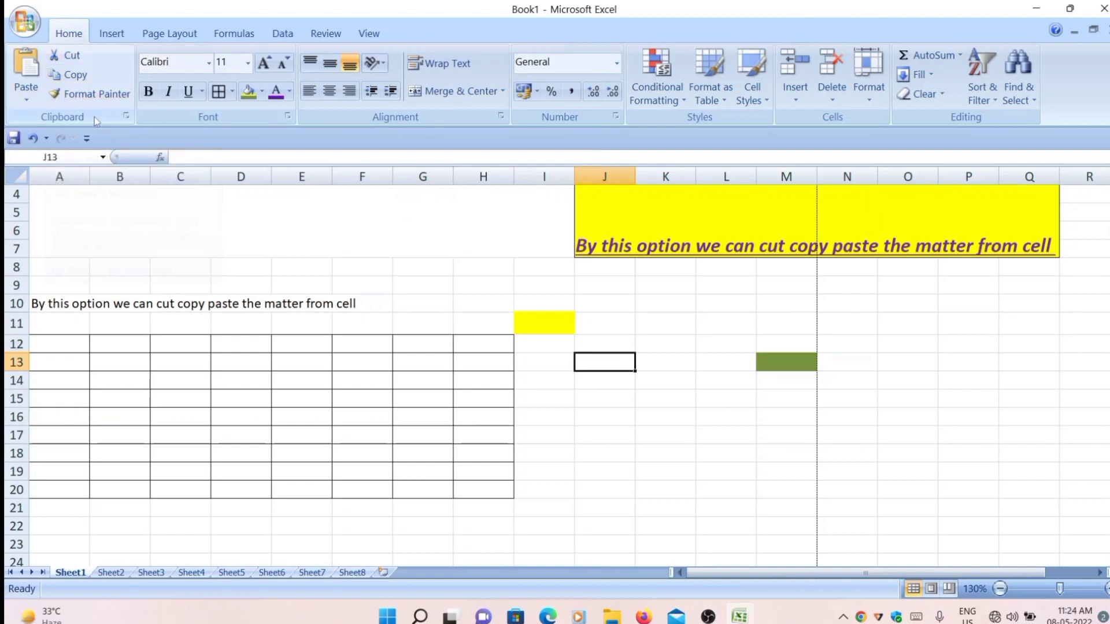
# - Use Format Painter to copy the format of J13 to C10 and of C10 to E10
pyautogui.click(91, 98)
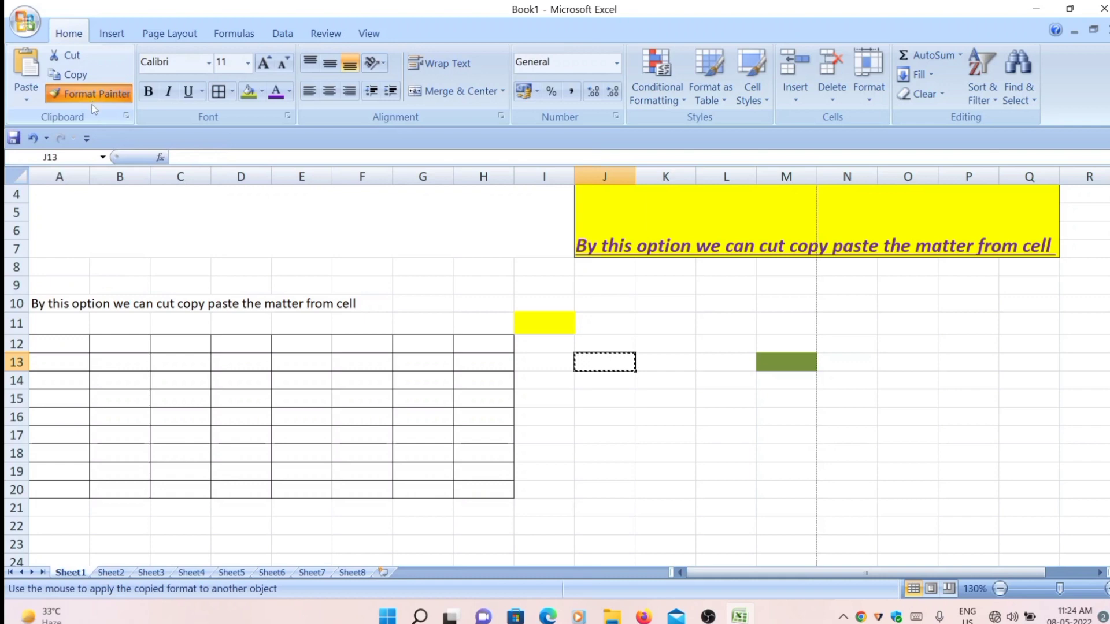
pyautogui.click(181, 305)
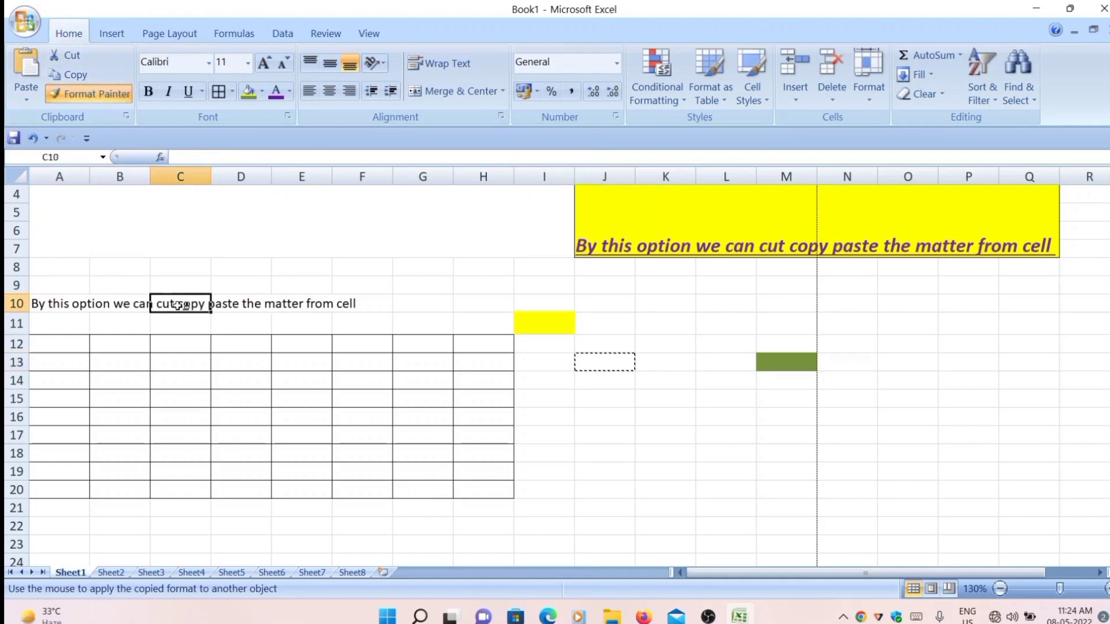
pyautogui.click(119, 100)
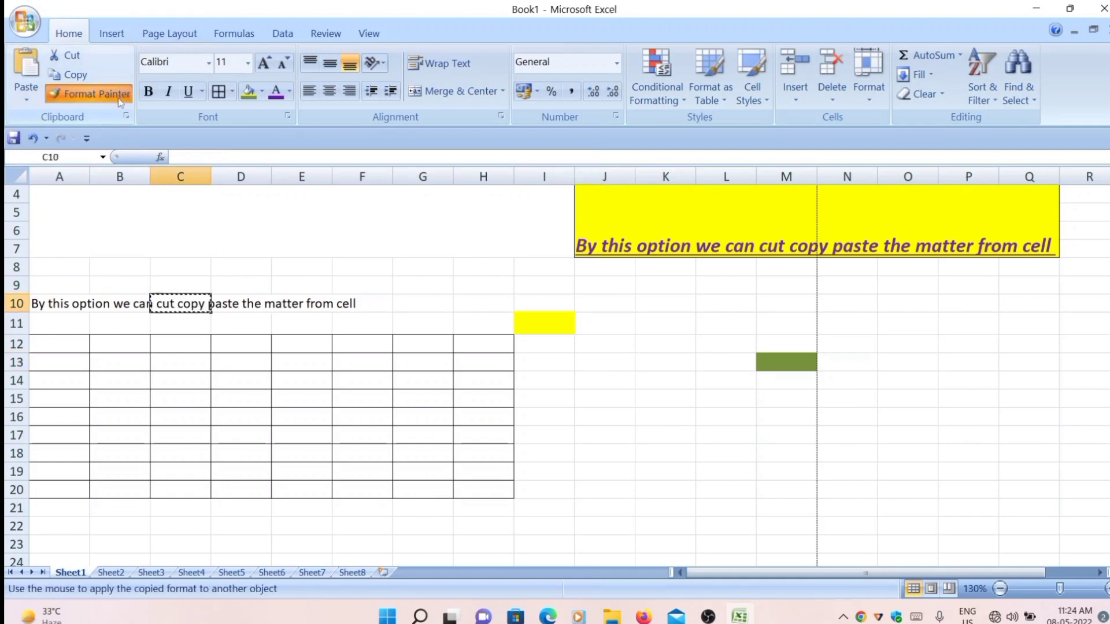
pyautogui.click(312, 305)
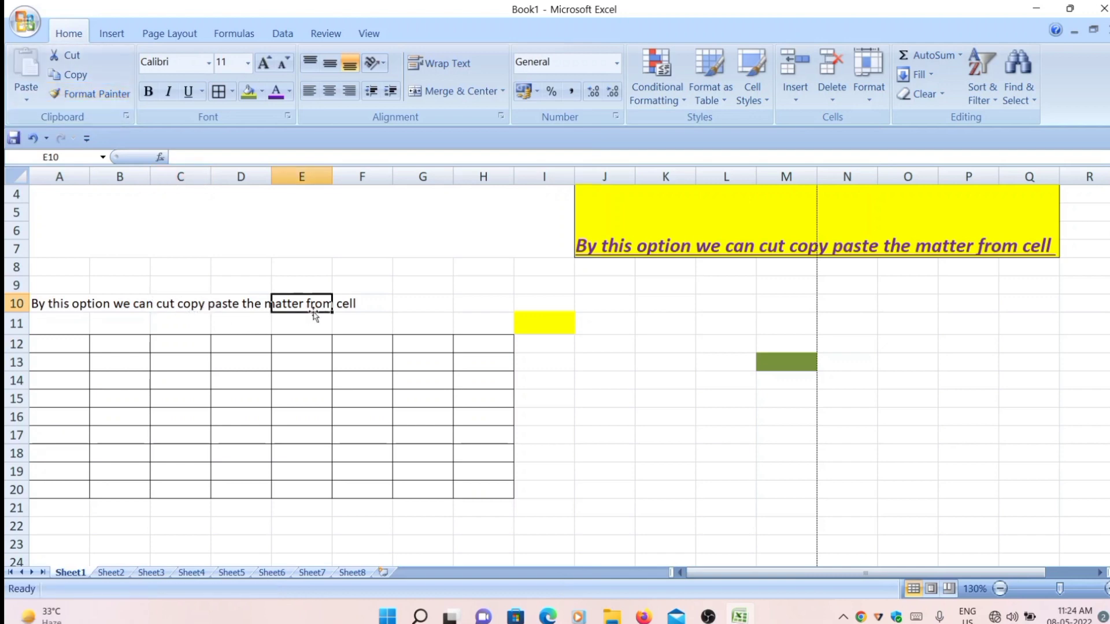
# - Reapply the format of E10 with Format Painter and enter "m" in that cell
pyautogui.click(97, 96)
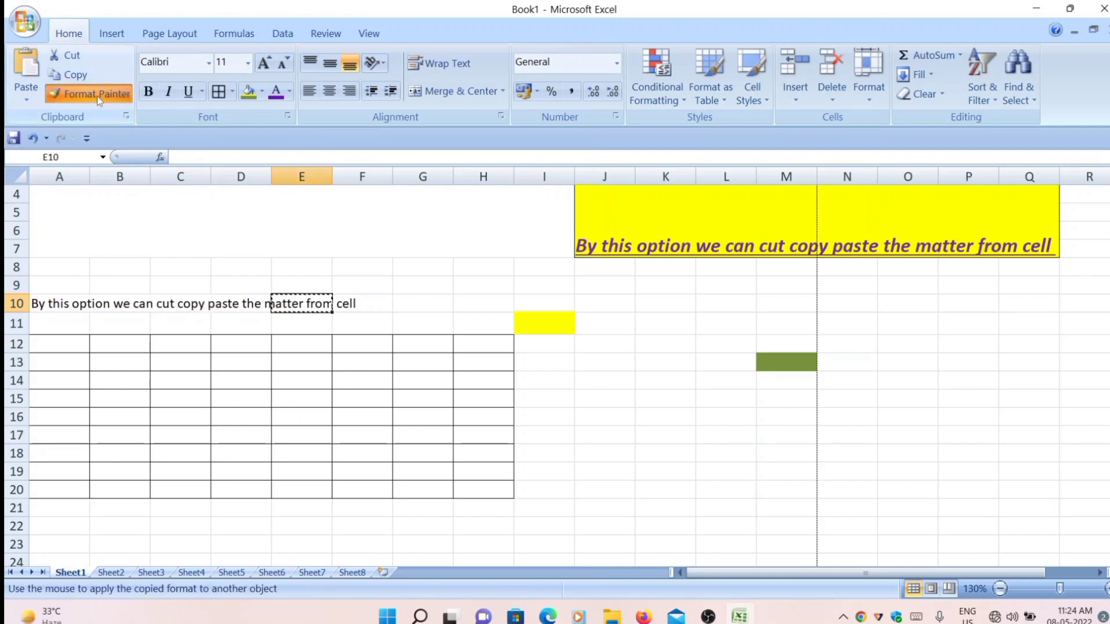
pyautogui.click(291, 301)
pyautogui.write('m')
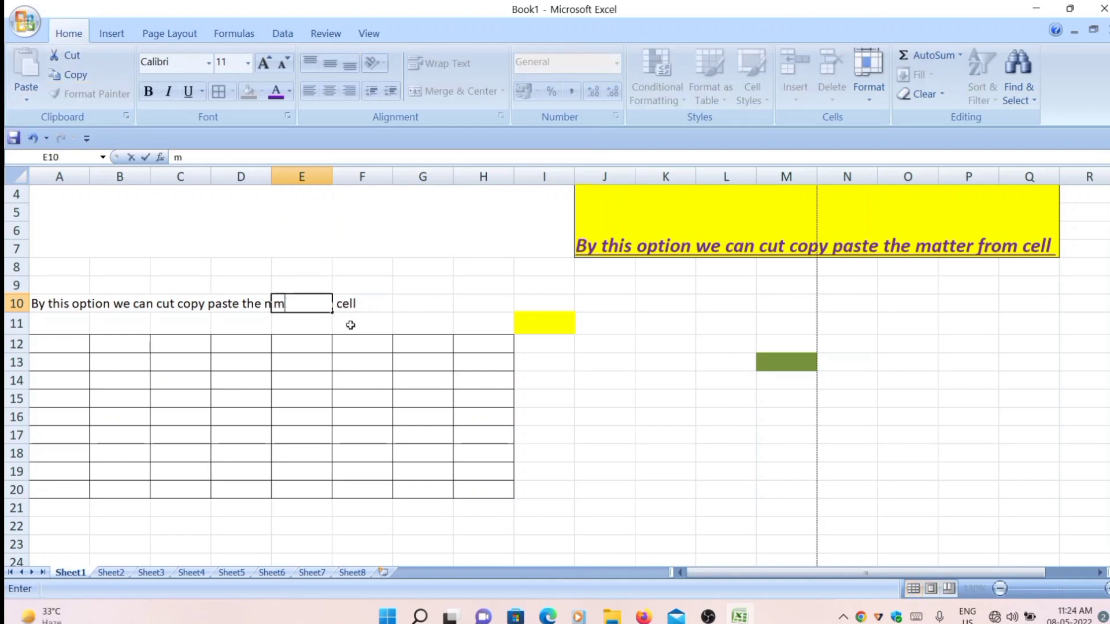
pyautogui.press('Return')
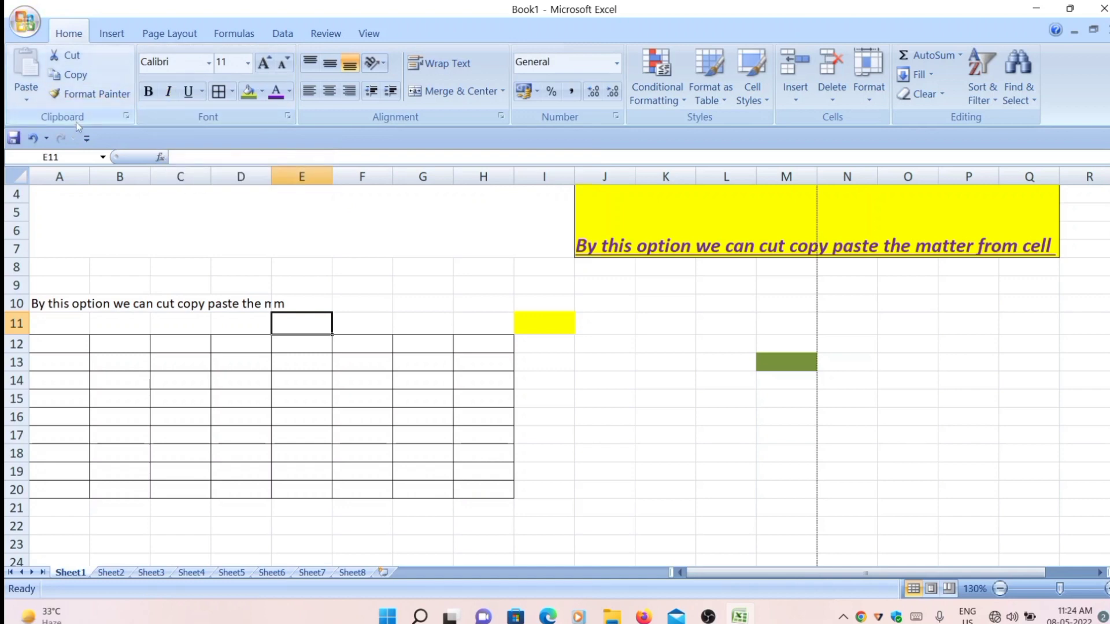
# - Apply double underline to cell E11 and to the whole text in the yellow merged J1:Q7 cell
pyautogui.click(203, 92)
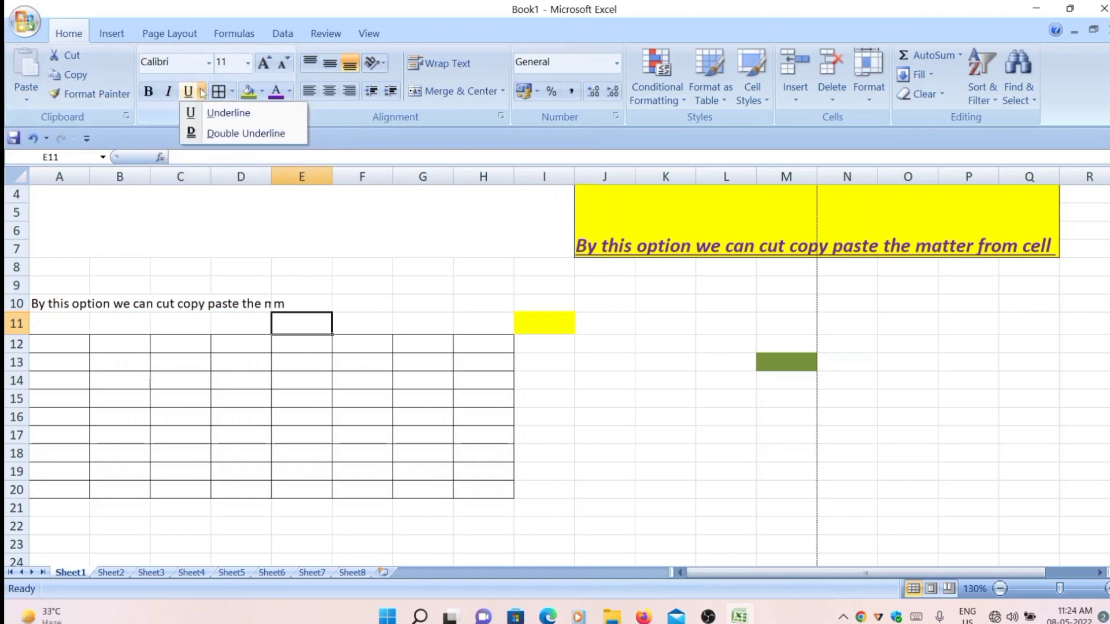
pyautogui.click(210, 133)
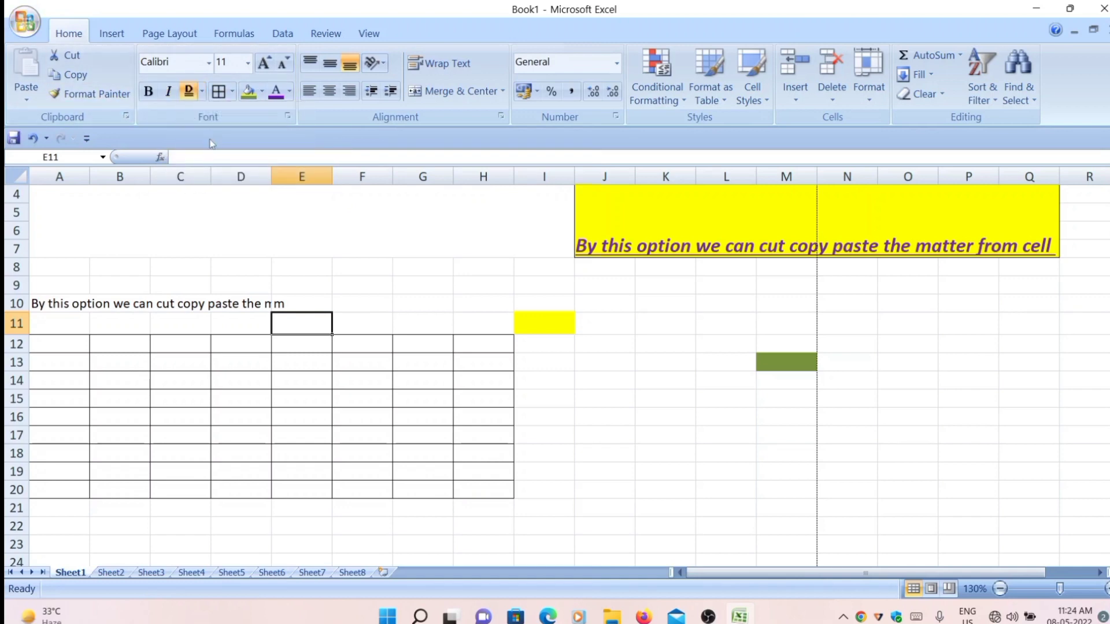
pyautogui.click(629, 251)
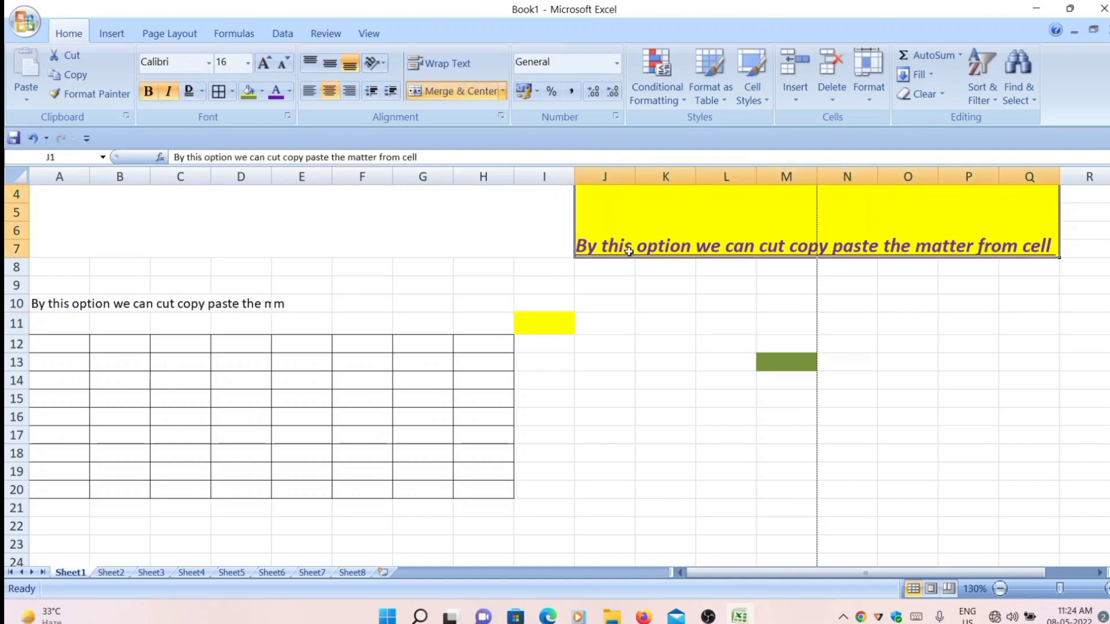
pyautogui.doubleClick(629, 252)
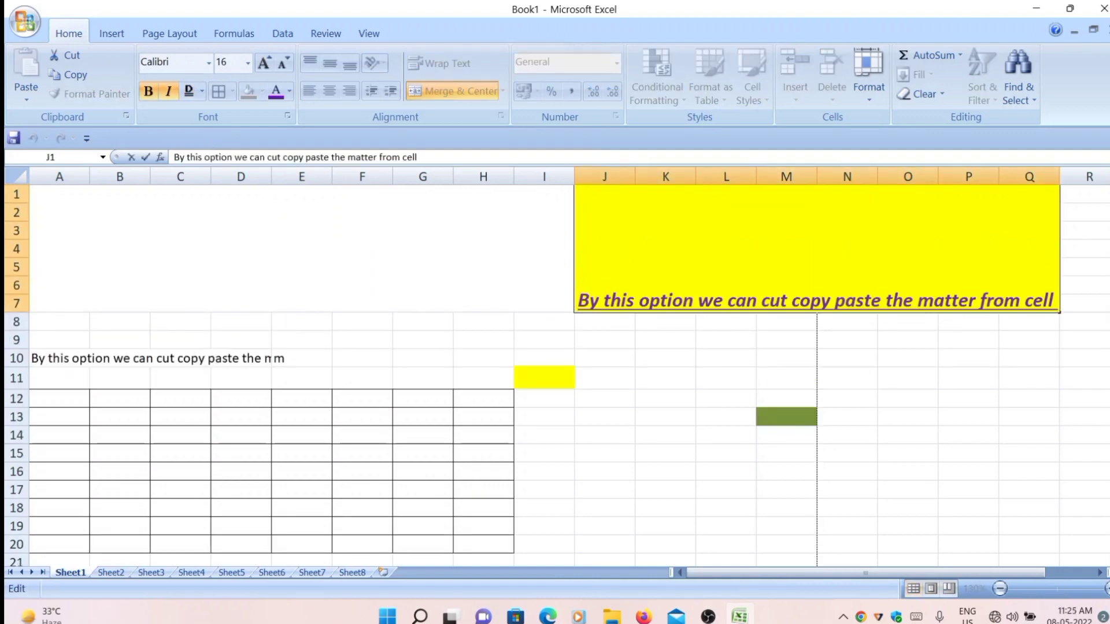
pyautogui.moveTo(1056, 273); pyautogui.dragTo(1068, 304)
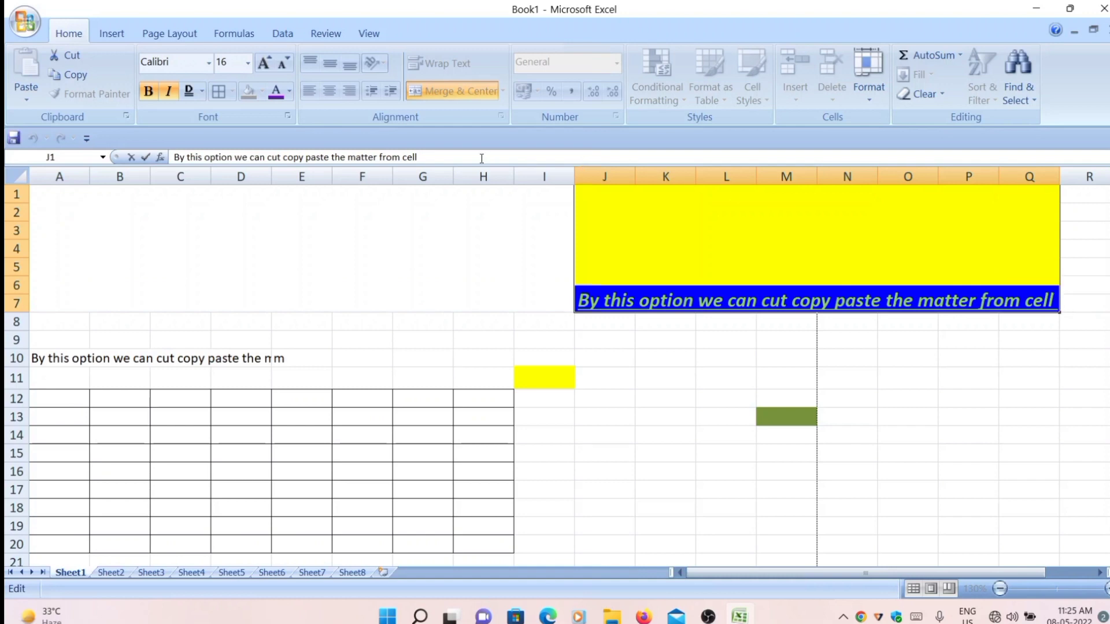
pyautogui.click(189, 91)
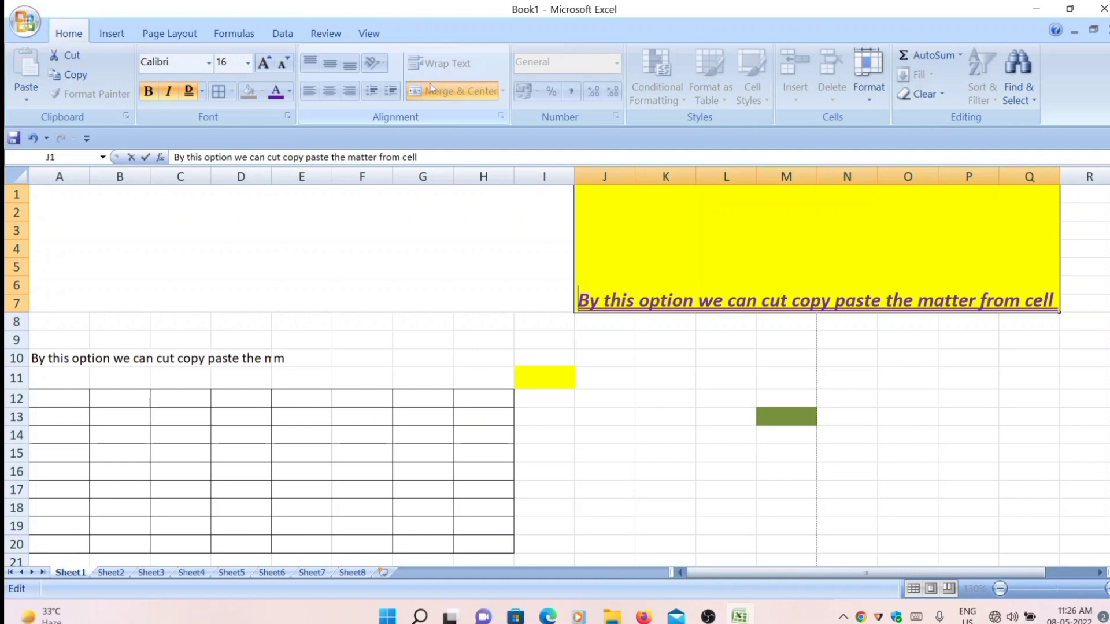
pyautogui.click(917, 401)
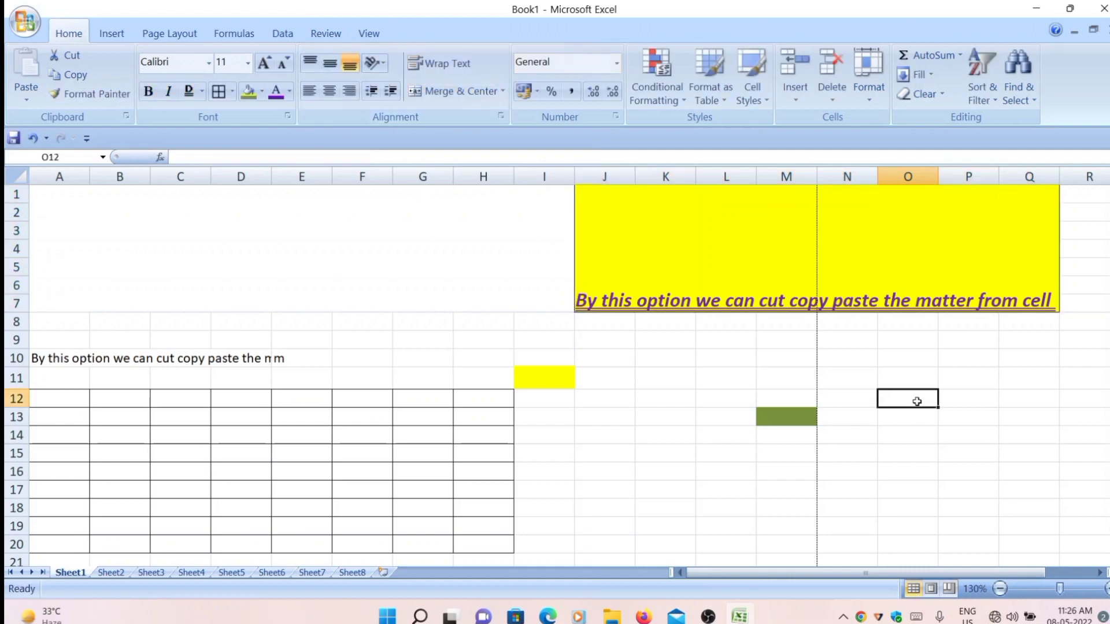
# - Copy the text "By this option we can cut copy paste the matter from cel" from merged cell J1:Q7 into merged cell A1:I7
pyautogui.click(660, 280)
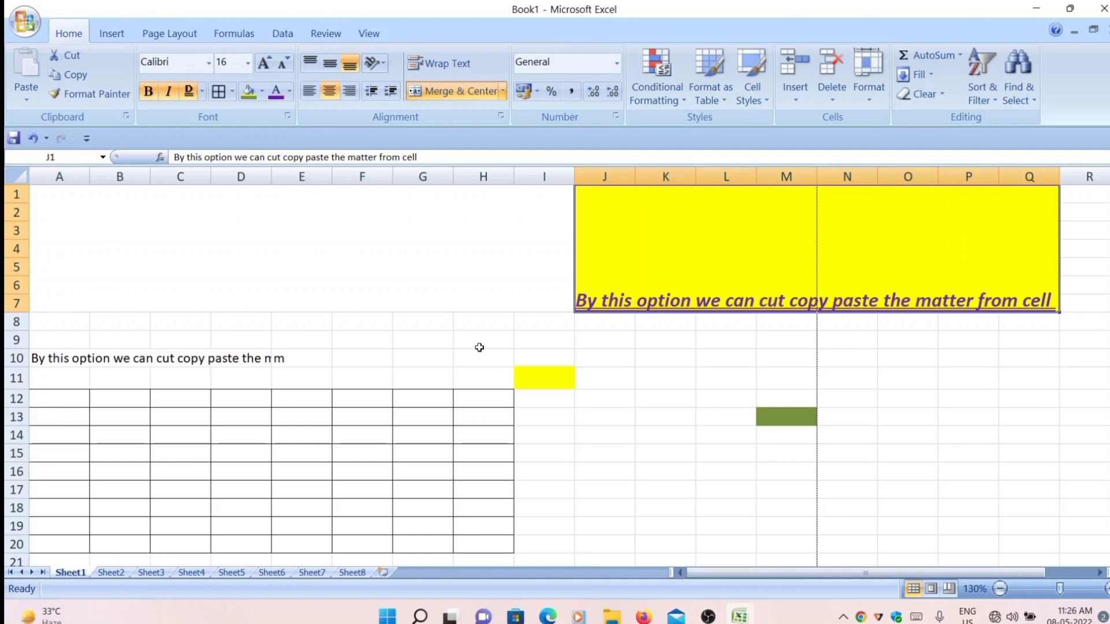
pyautogui.click(329, 225)
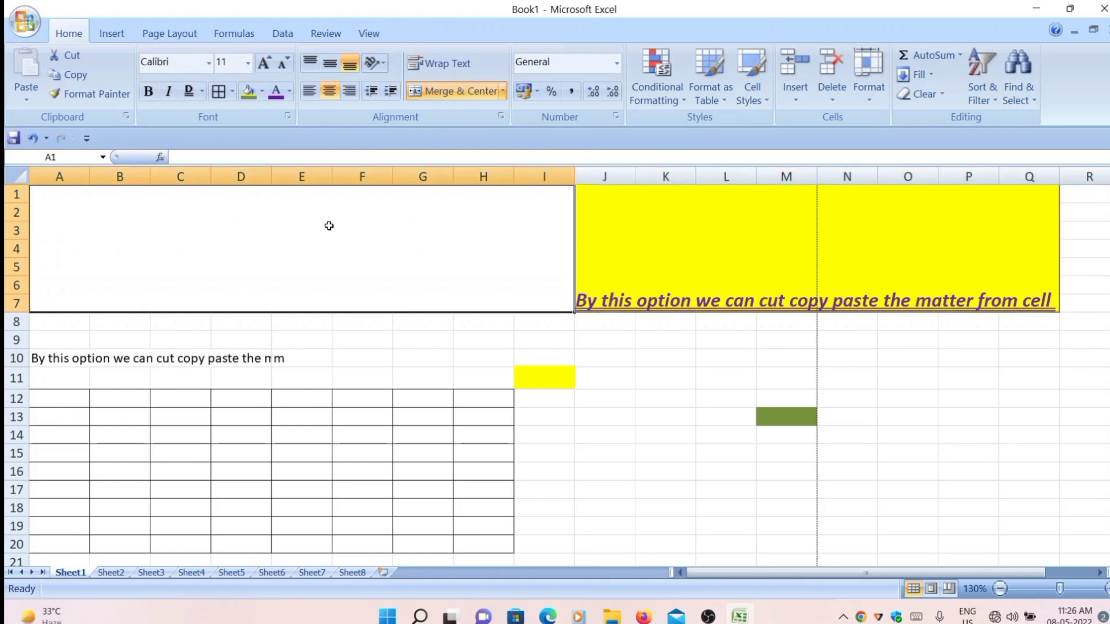
pyautogui.doubleClick(584, 302)
pyautogui.moveTo(578, 301); pyautogui.dragTo(1044, 313)
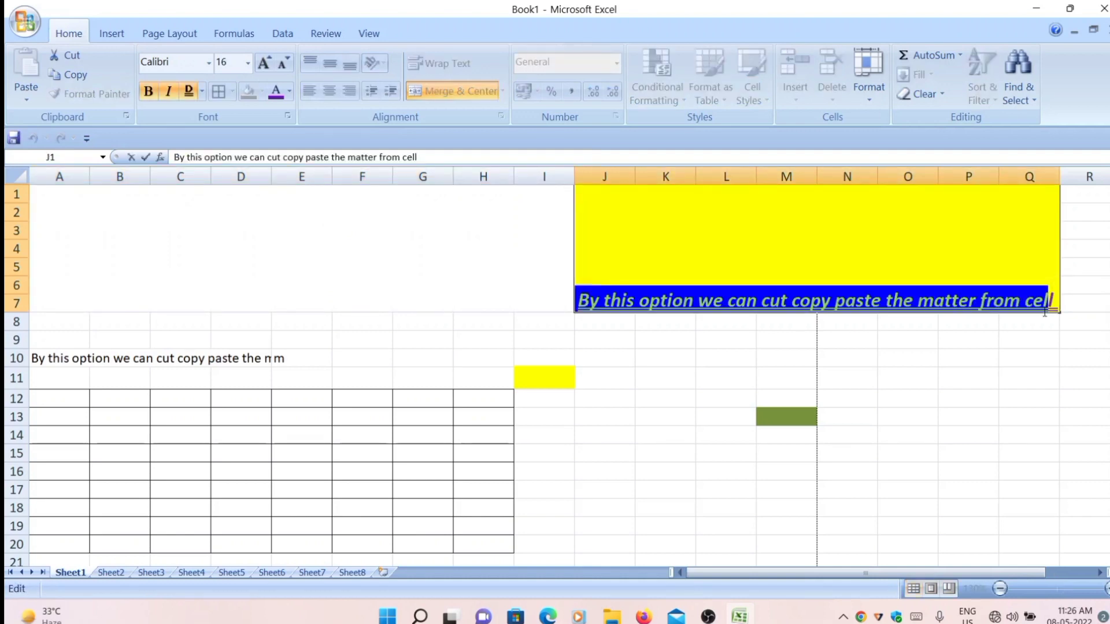
pyautogui.doubleClick(171, 246)
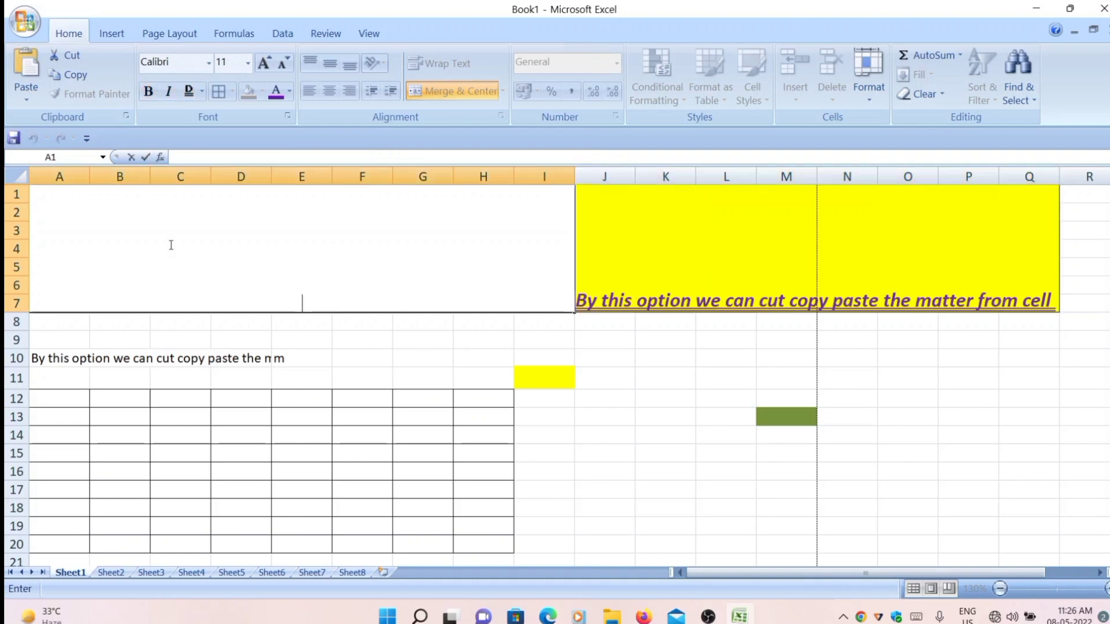
pyautogui.hotkey('ctrl', 'v')
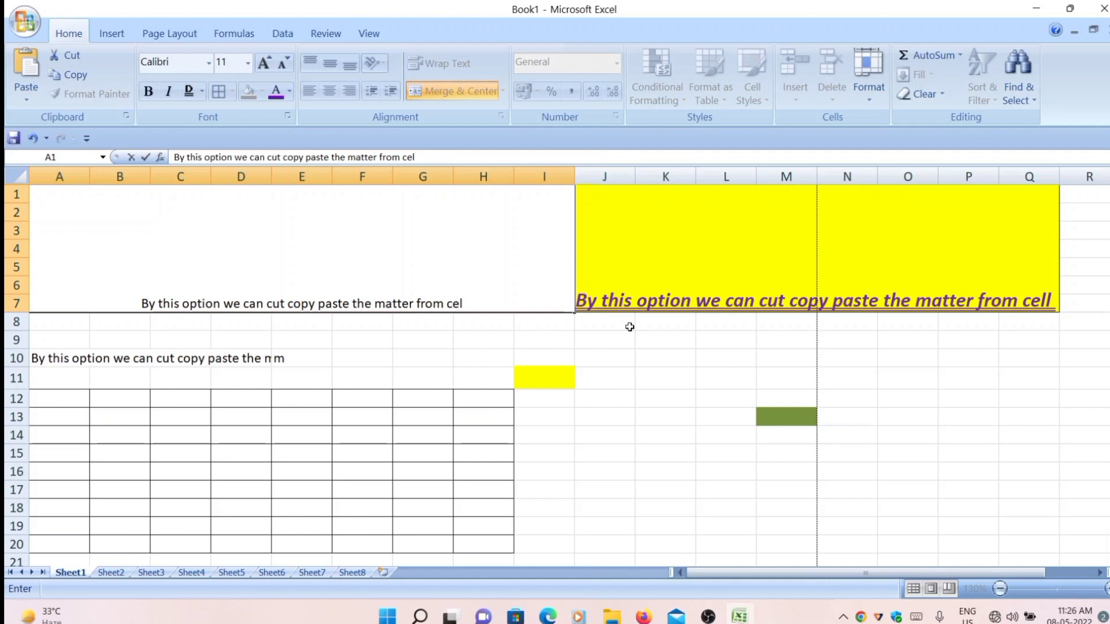
# - Make the text in merged cell A1:I7 bold at font size 16 and align it to the right
pyautogui.hotkey('shift', 'Home')
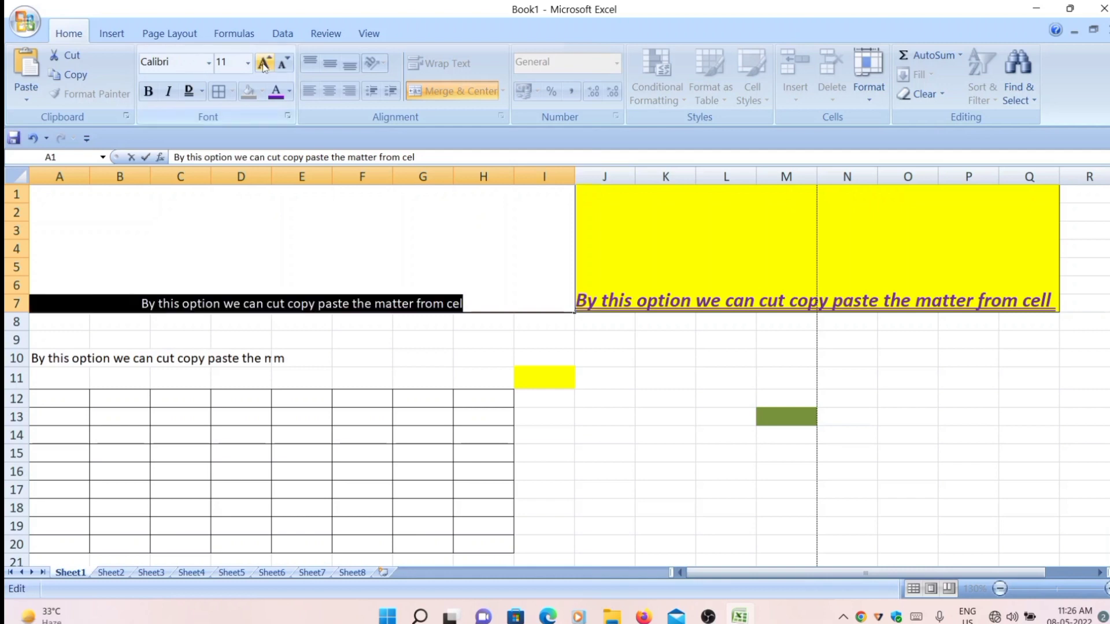
pyautogui.click(264, 64)
pyautogui.click(264, 64)
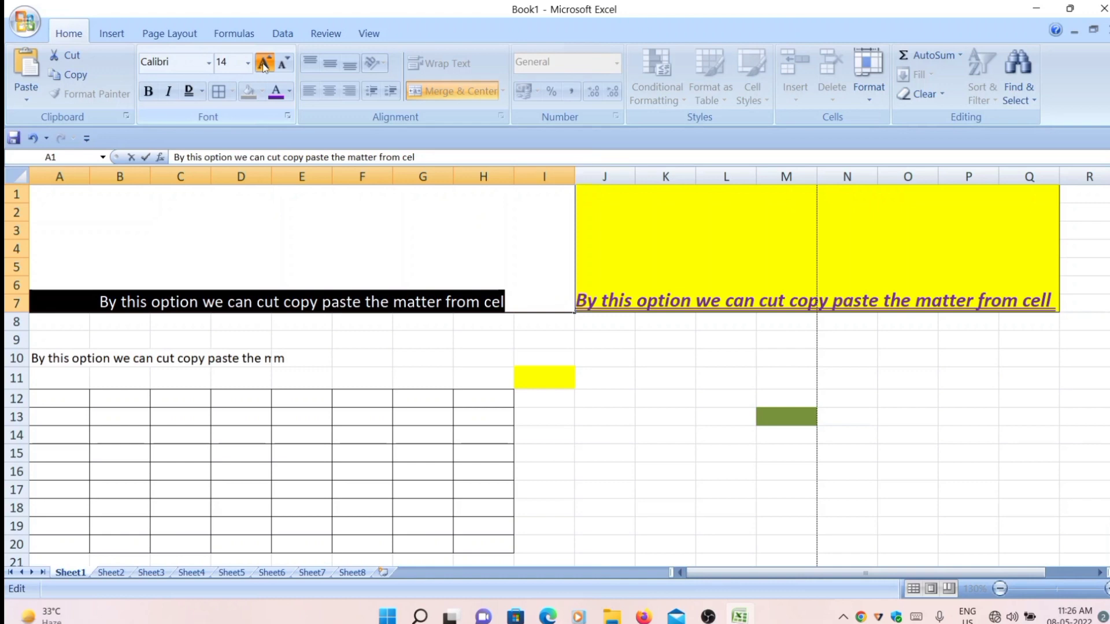
pyautogui.click(249, 219)
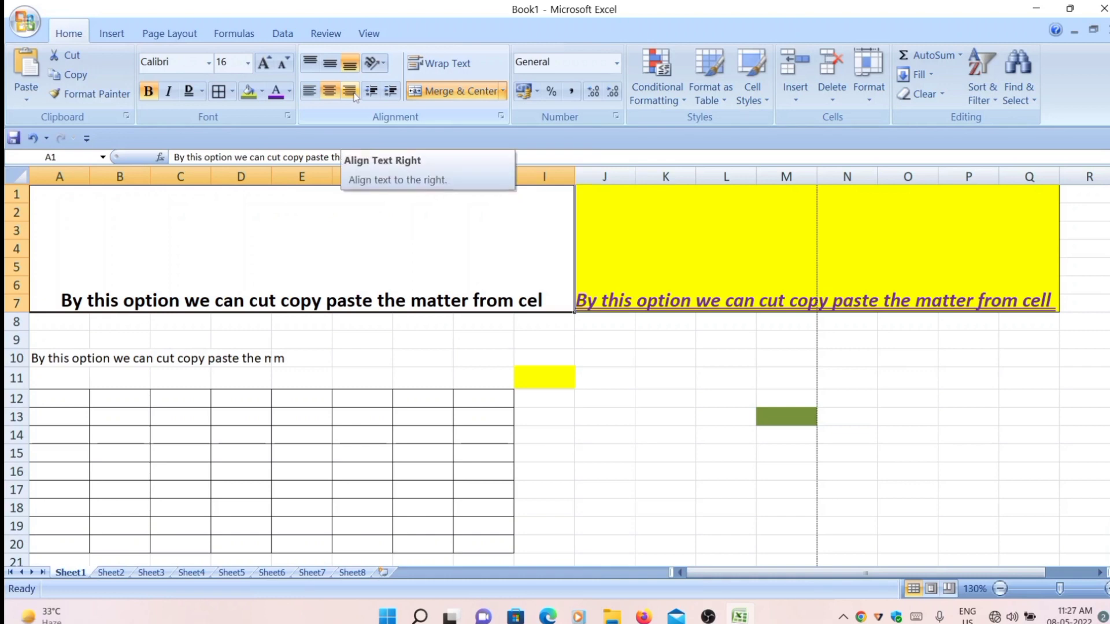
pyautogui.click(352, 93)
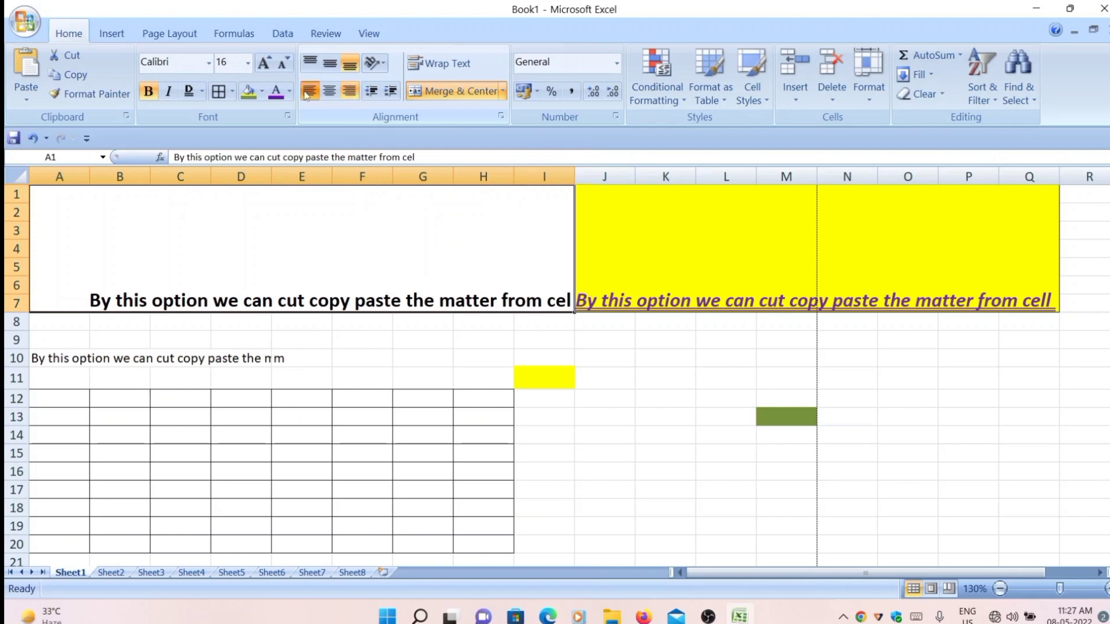
# - Center the text in merged cell A1:I7 horizontally, and align it vertically to the top and finally to the middle
pyautogui.click(329, 92)
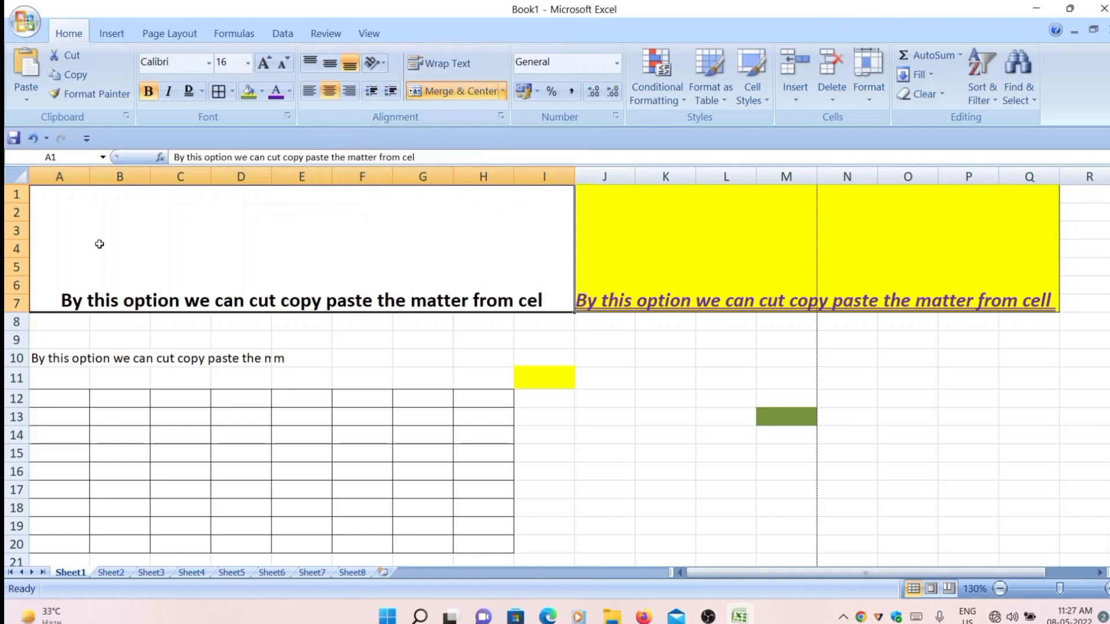
pyautogui.click(310, 62)
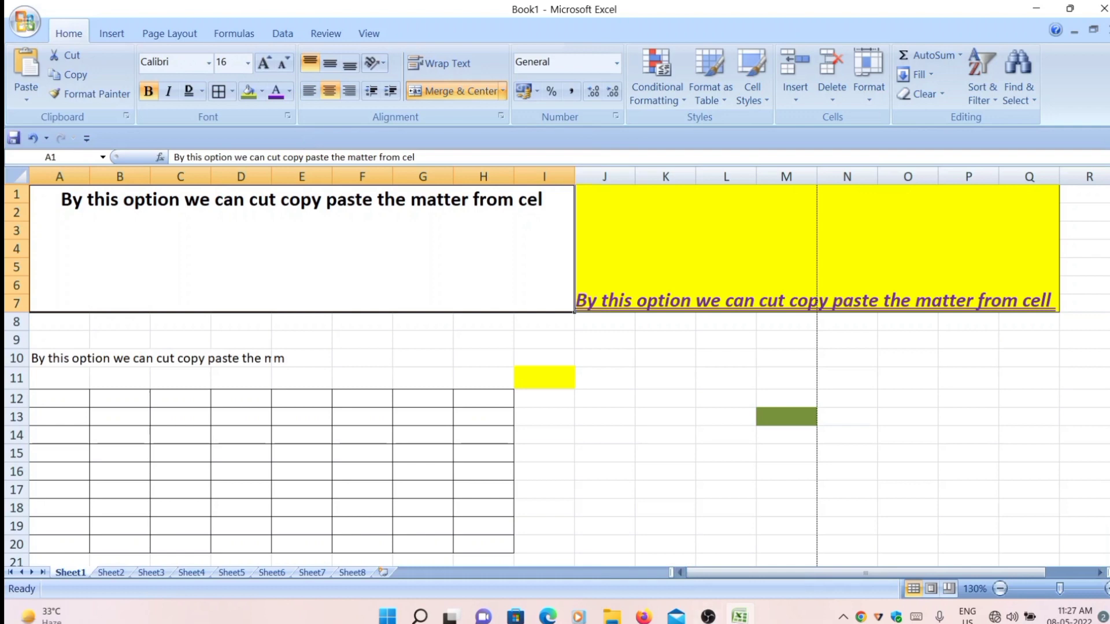
pyautogui.tripleClick(217, 195)
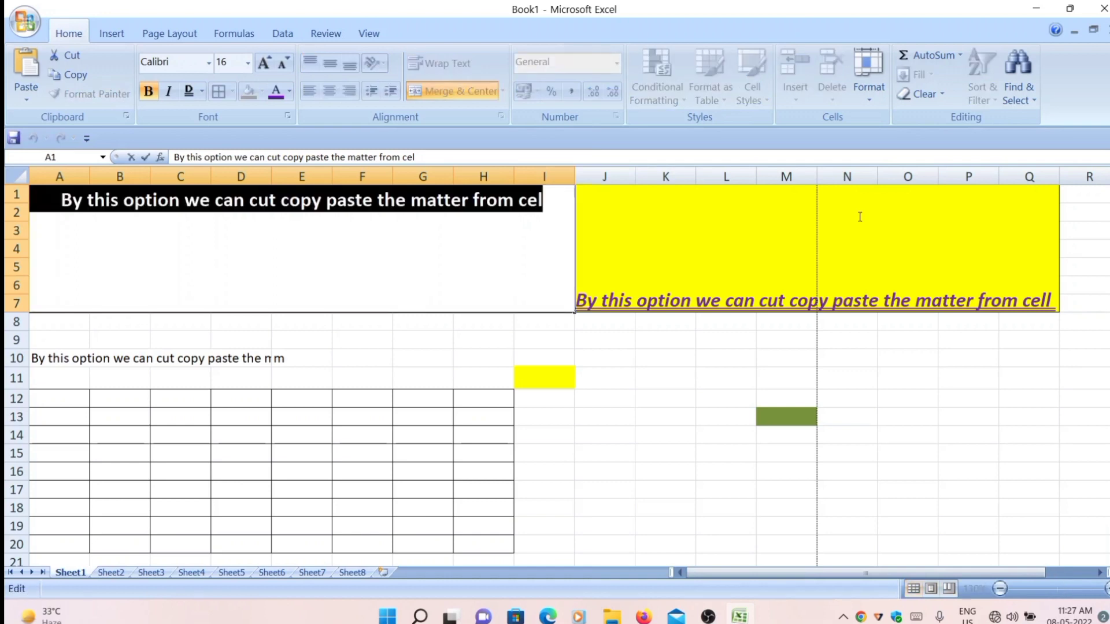
pyautogui.doubleClick(426, 260)
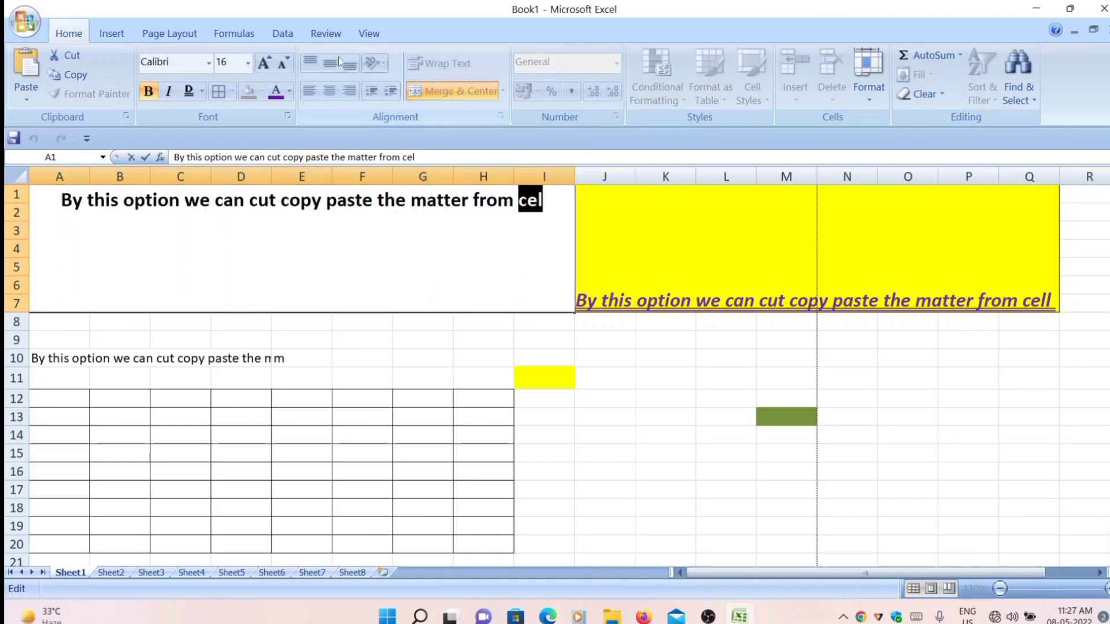
pyautogui.click(665, 399)
pyautogui.click(475, 271)
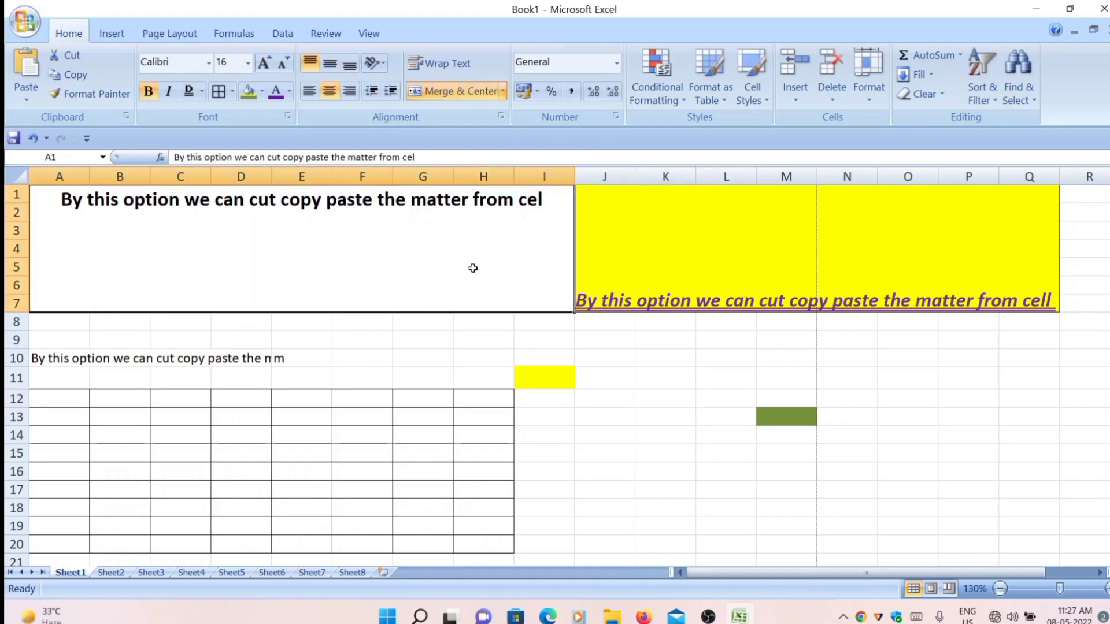
pyautogui.click(330, 64)
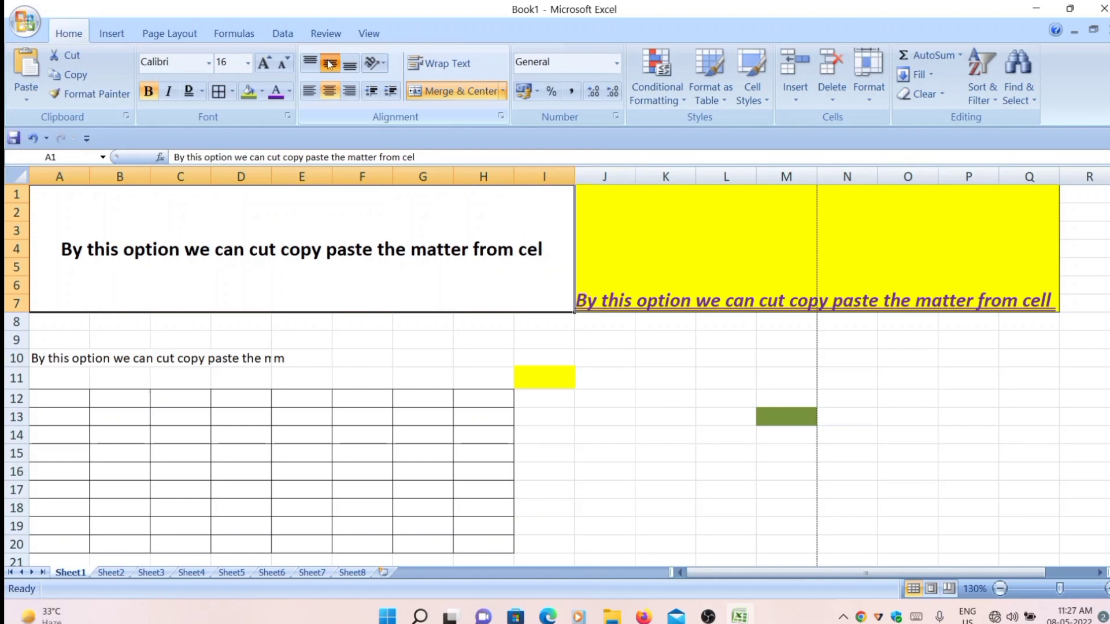
# - Align the text in merged cell A1:I7 to the top left, and return it to centered and middle alignment
pyautogui.click(314, 69)
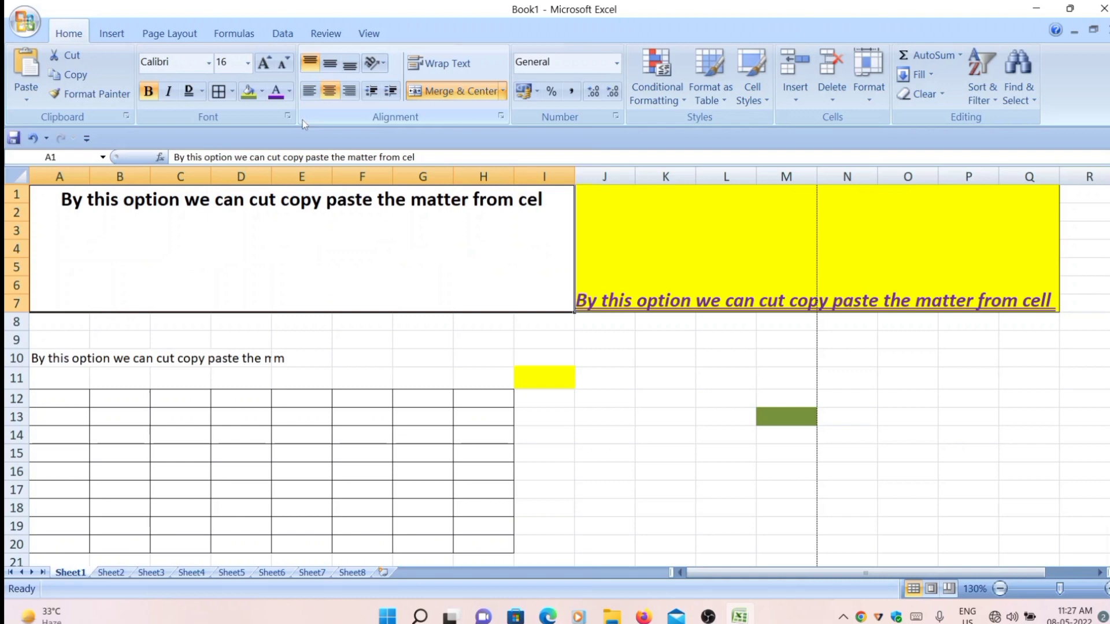
pyautogui.click(328, 94)
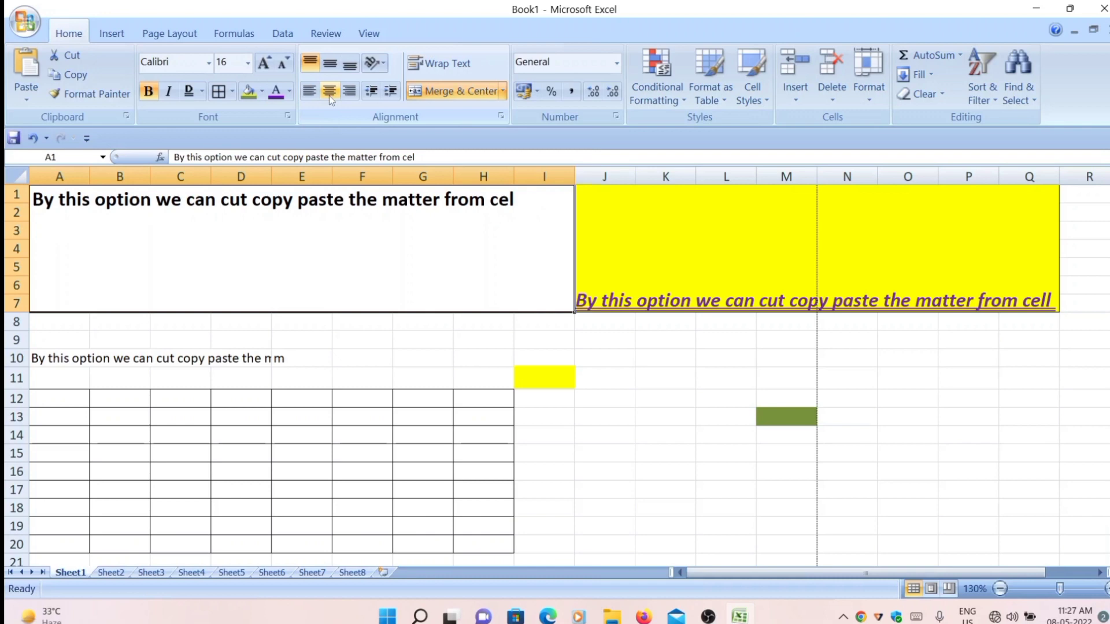
pyautogui.click(329, 95)
pyautogui.click(331, 71)
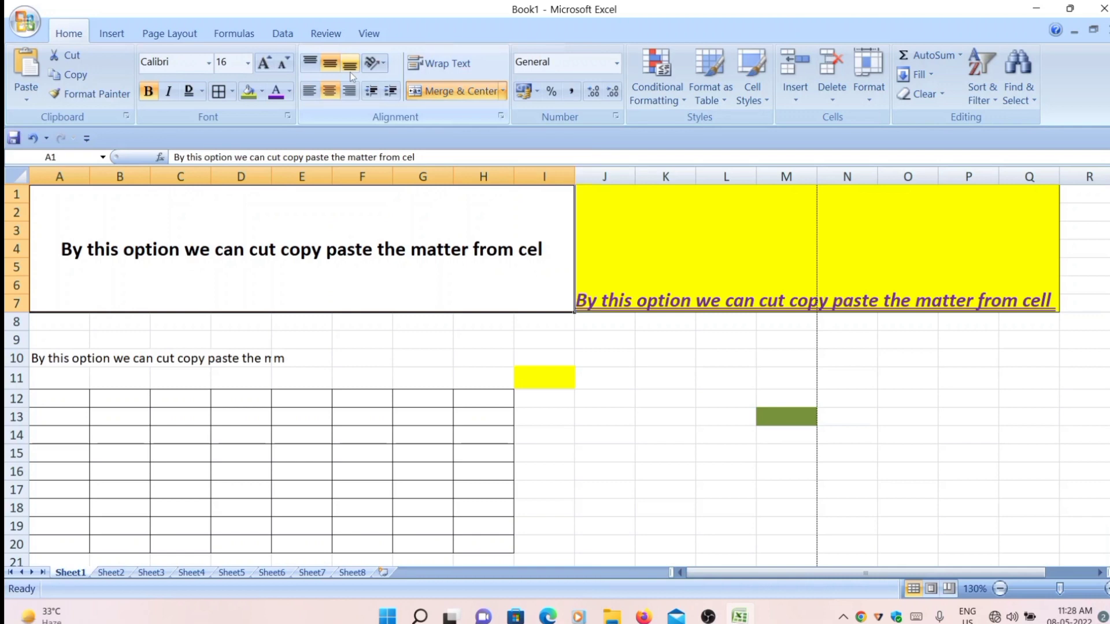
# - Try top, bottom and left alignment on merged cell A1:I7, finishing with its text centered both vertically and horizontally
pyautogui.click(309, 62)
pyautogui.click(351, 65)
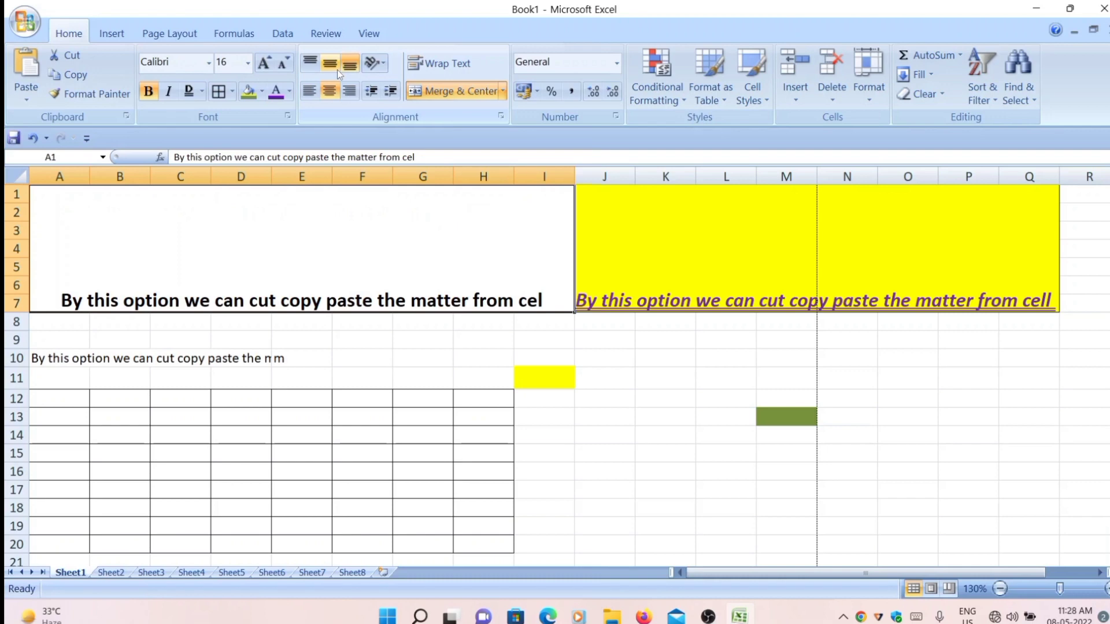
pyautogui.click(338, 69)
pyautogui.click(309, 91)
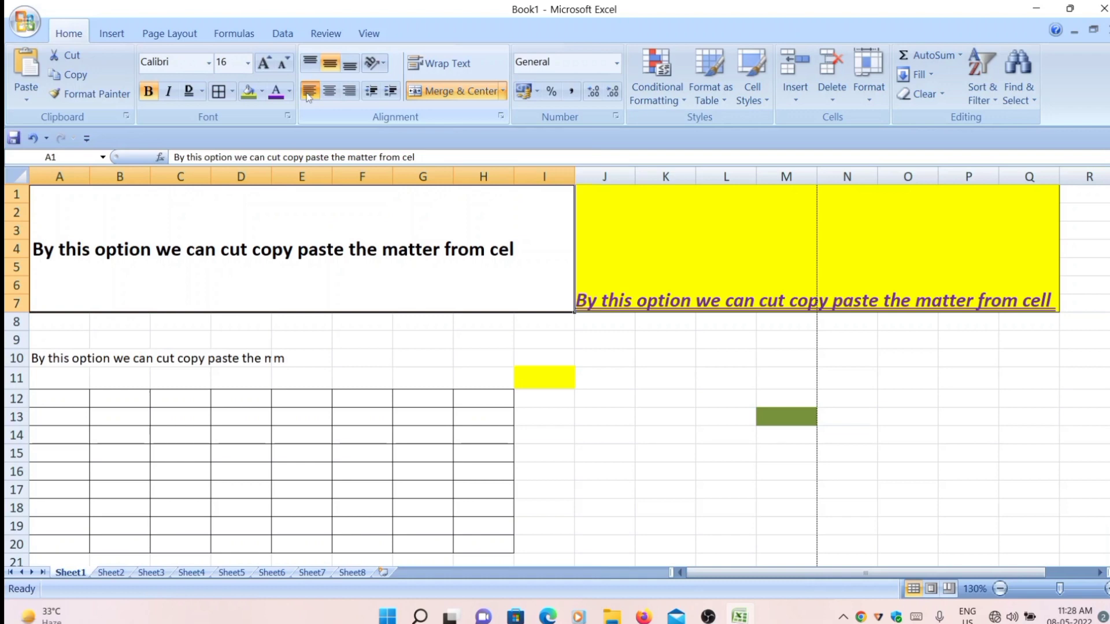
pyautogui.click(330, 92)
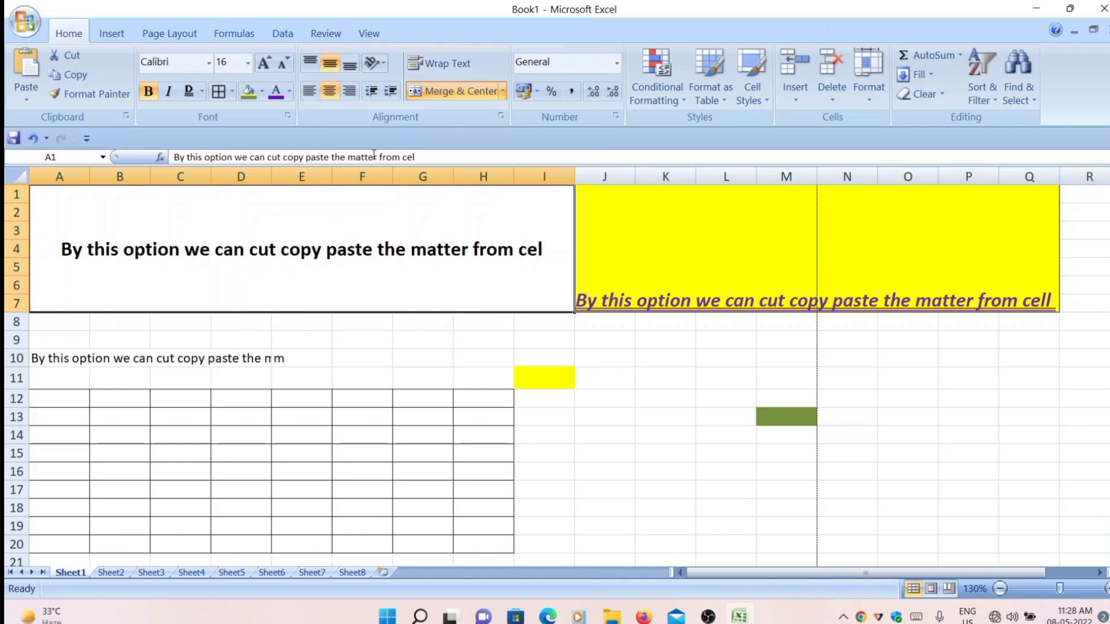
# - Increase the indent of the text in merged cell A1:I7 repeatedly, and decrease it back towards the cell's left edge
pyautogui.click(396, 94)
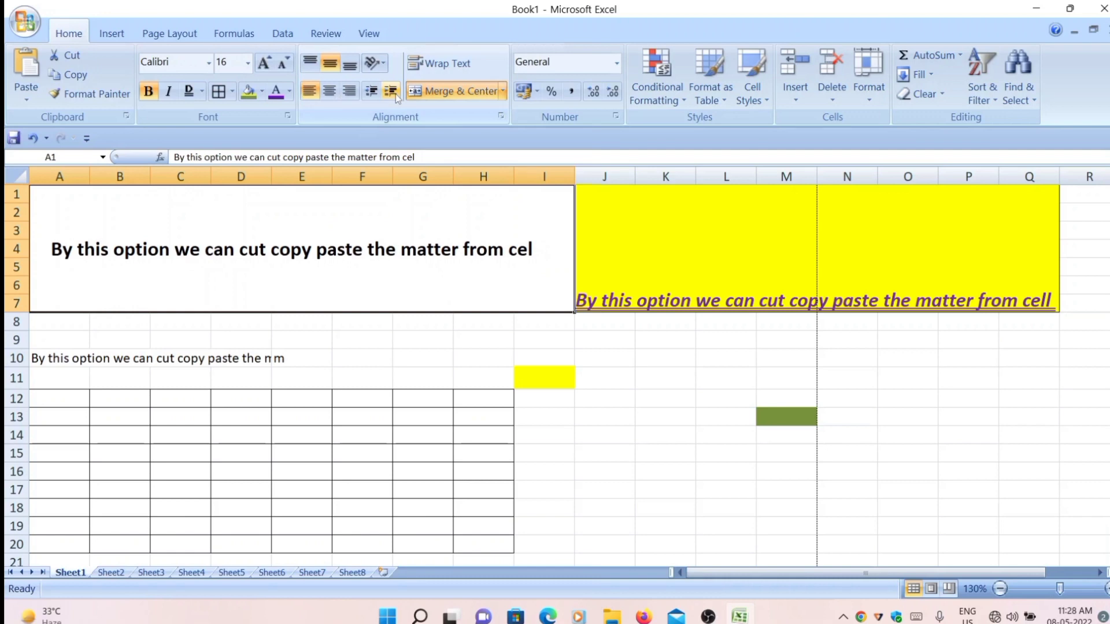
pyautogui.click(395, 94)
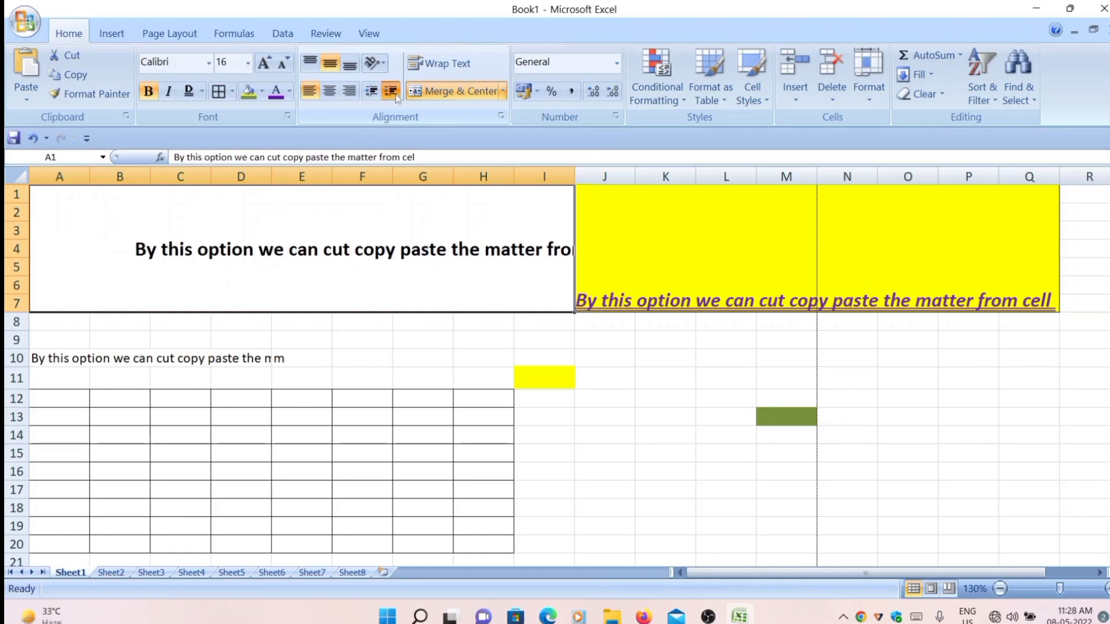
pyautogui.click(393, 94)
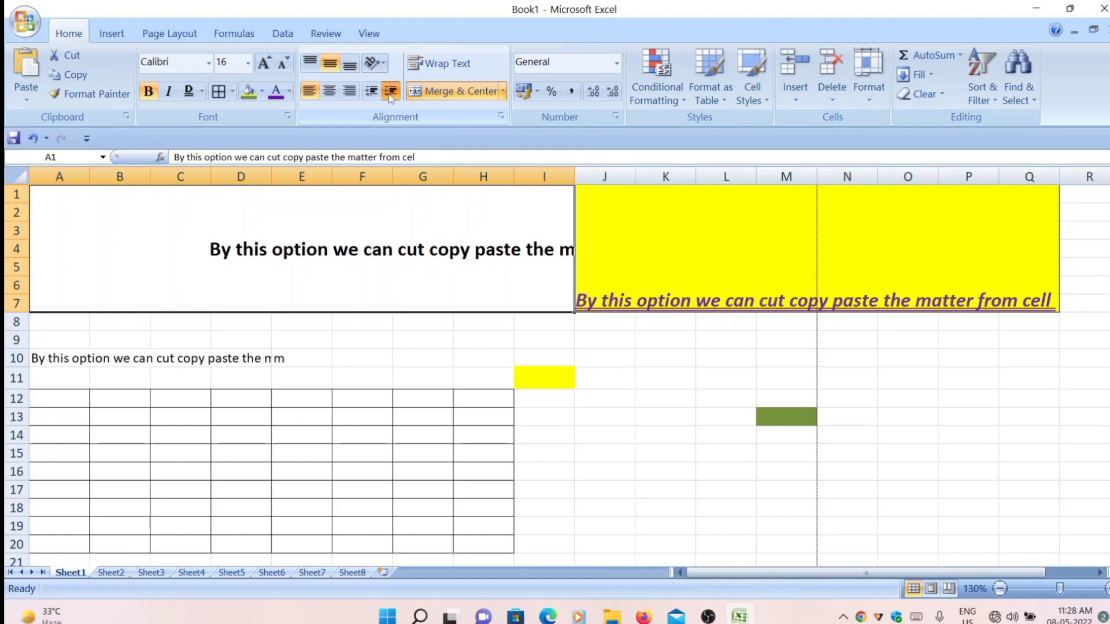
pyautogui.click(391, 96)
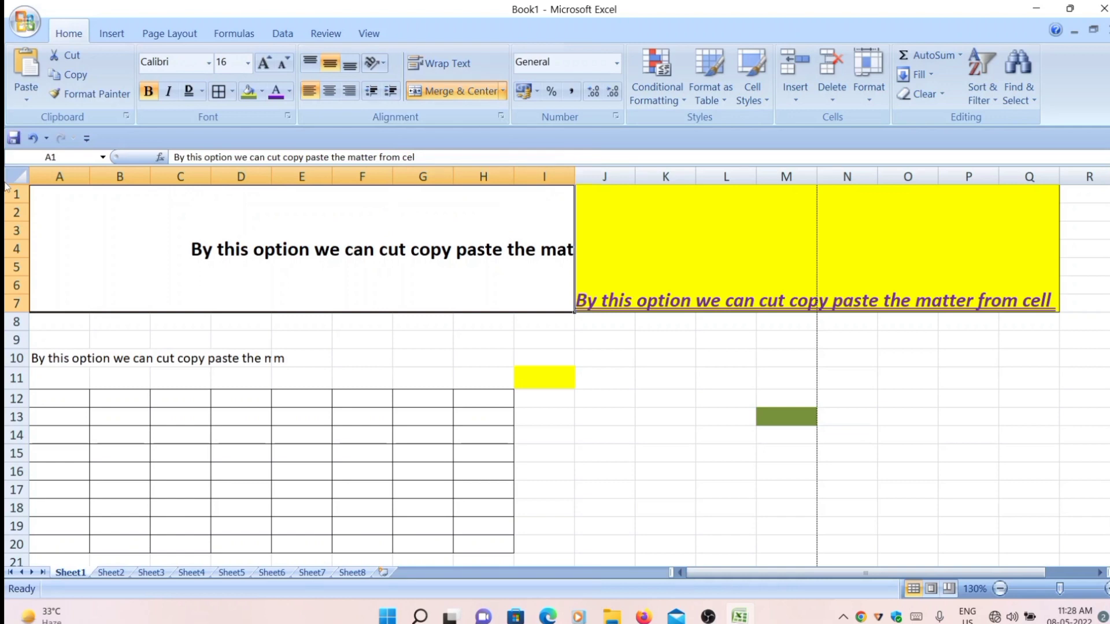
pyautogui.click(371, 91)
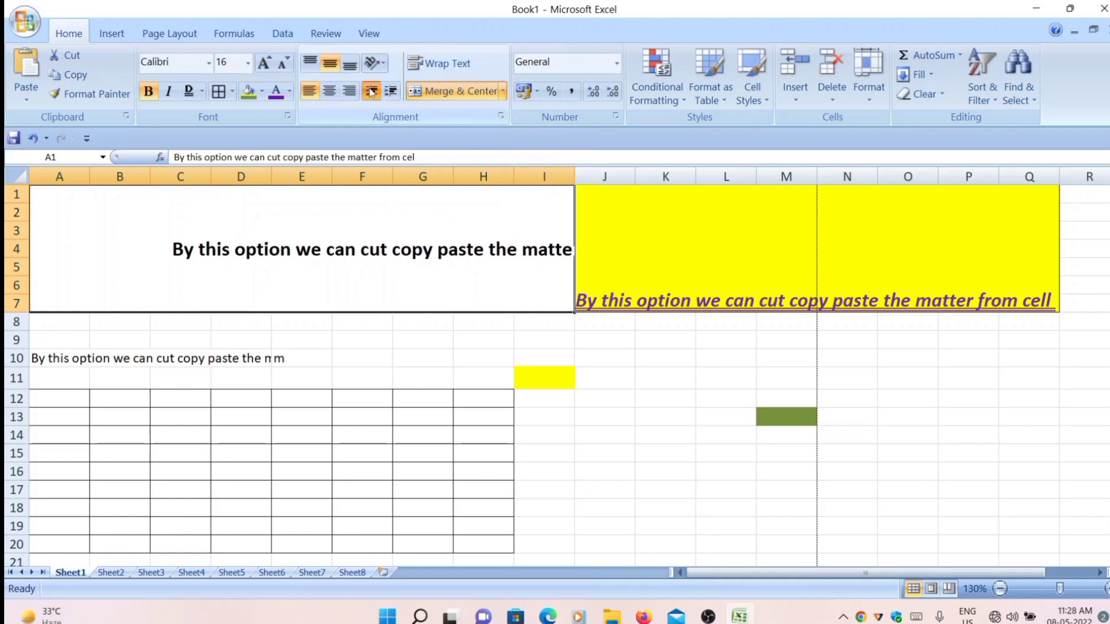
pyautogui.click(372, 91)
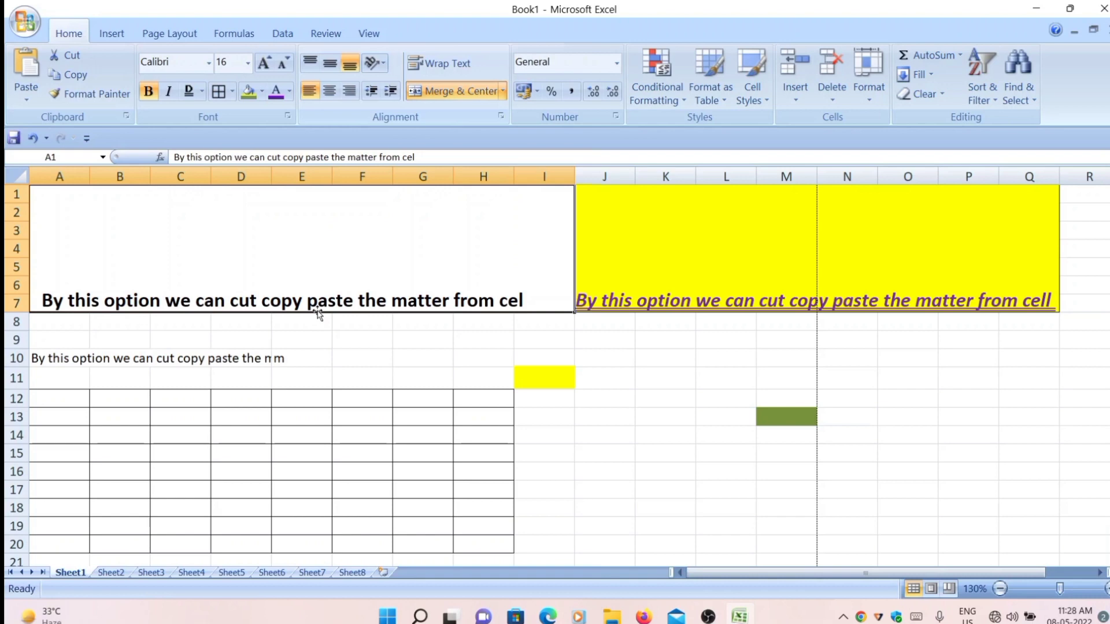
# - Set the text orientation of merged cell A1:I7 to Vertical Text
pyautogui.click(373, 65)
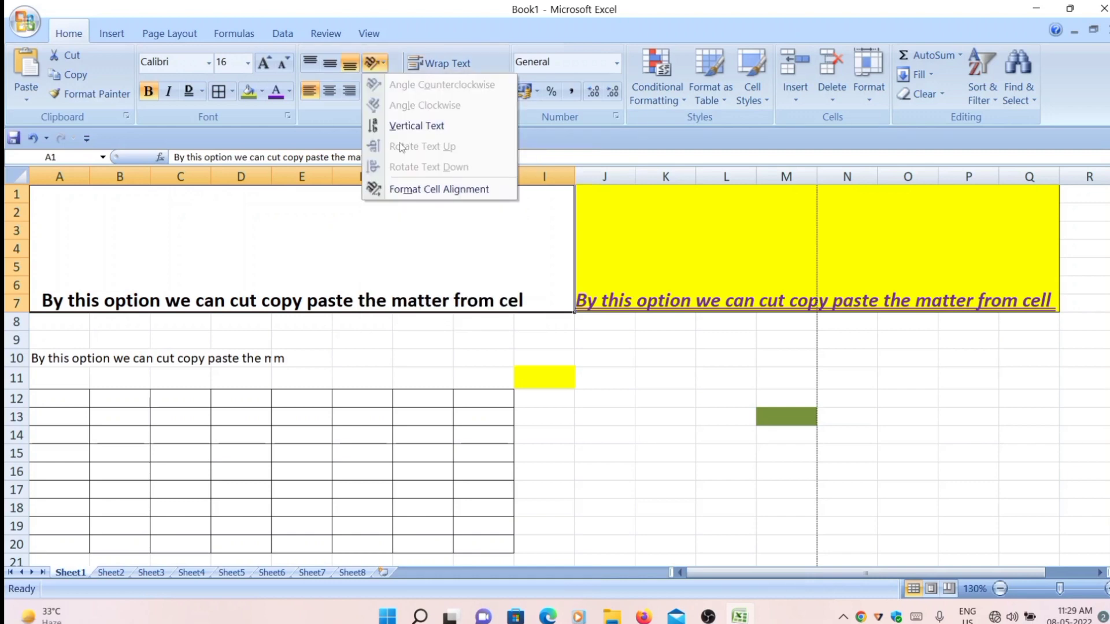
pyautogui.click(416, 125)
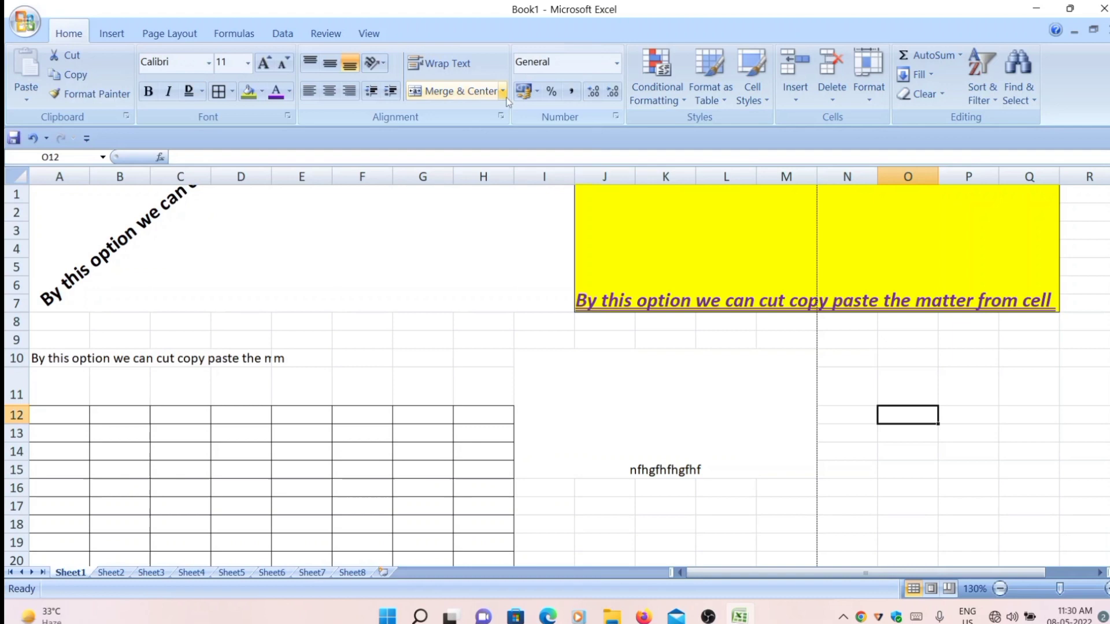
# - Show the available Merge & Center options
pyautogui.click(503, 91)
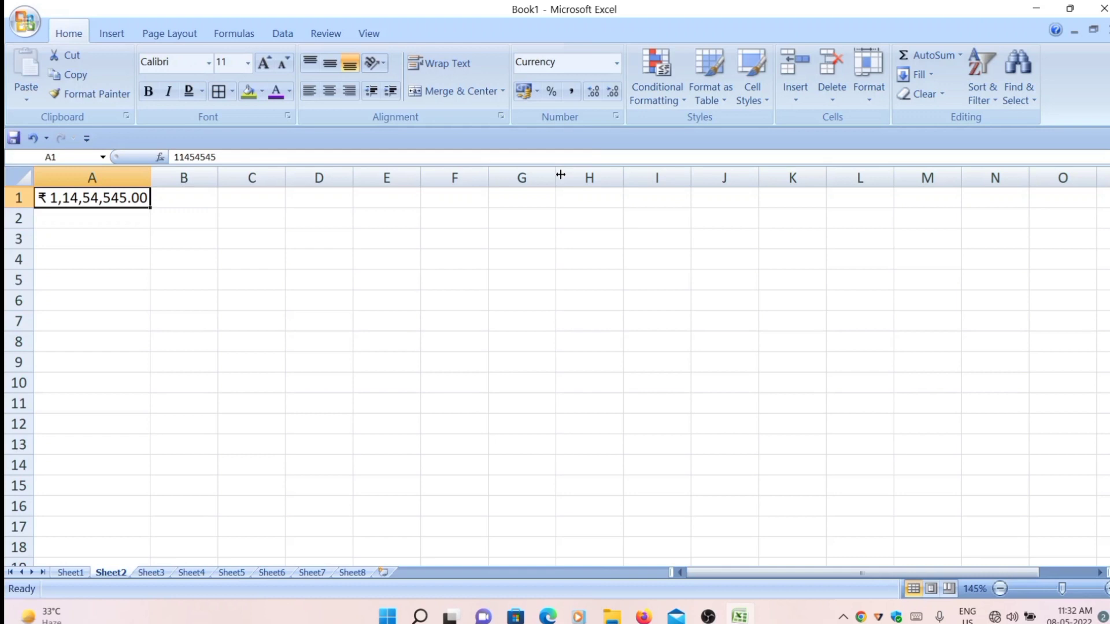
# - Apply the comma number style to cell A1 on Sheet2 and open the cell's formatting settings
pyautogui.click(569, 91)
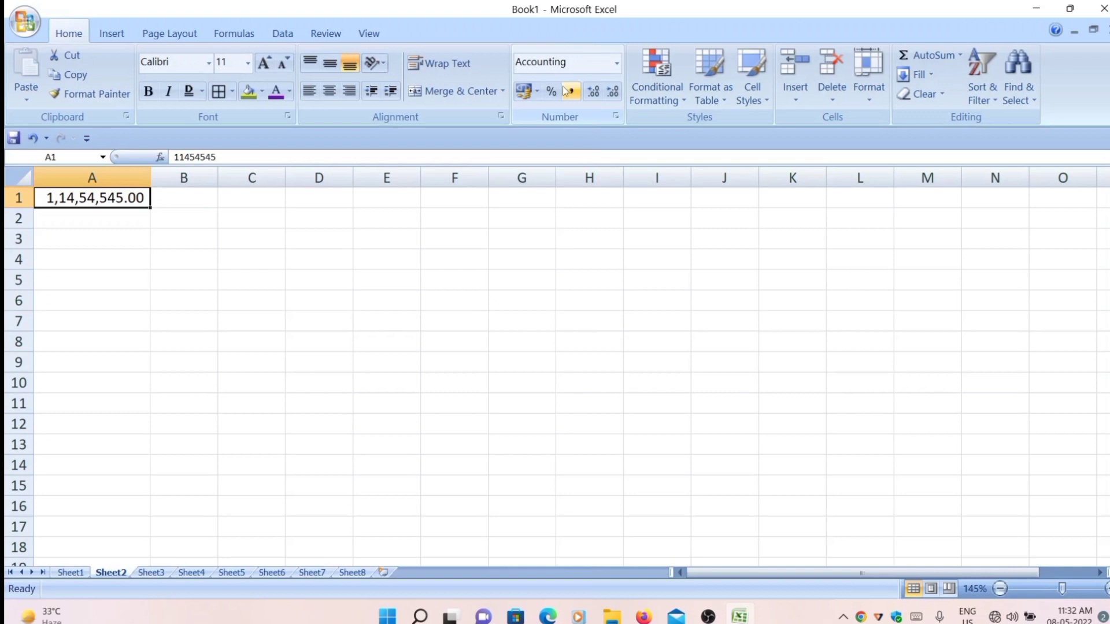
pyautogui.click(567, 91)
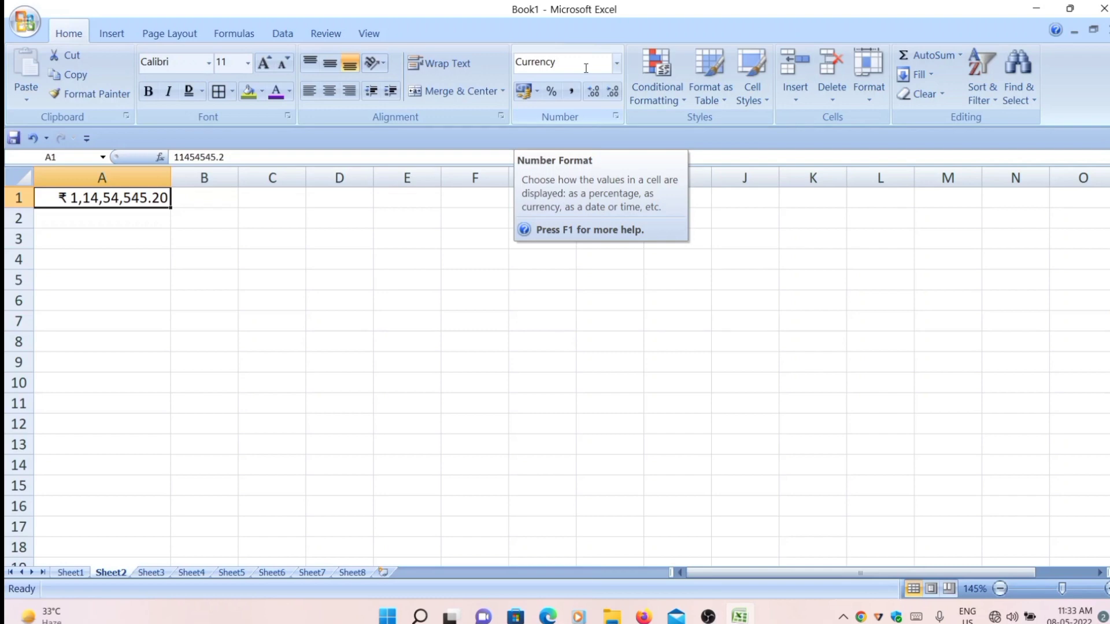
pyautogui.hotkey('ctrl', '1')
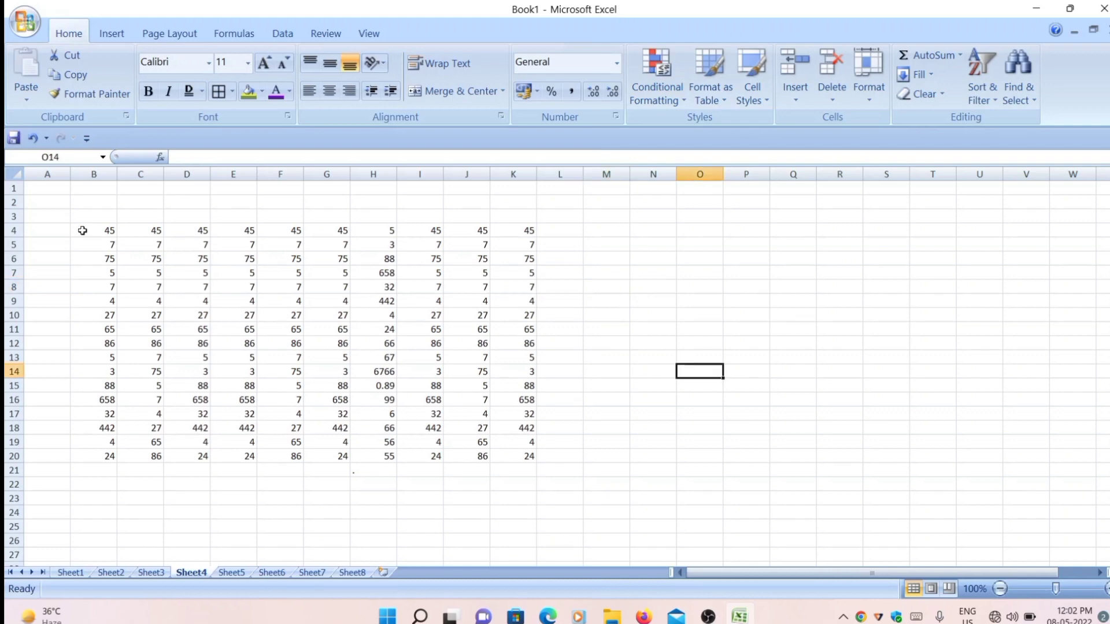
# - Highlight values greater than 7 in B4:K20 on Sheet4 with Light Red Fill with Dark Red Text, and undo the rule
pyautogui.moveTo(107, 234); pyautogui.dragTo(503, 457)
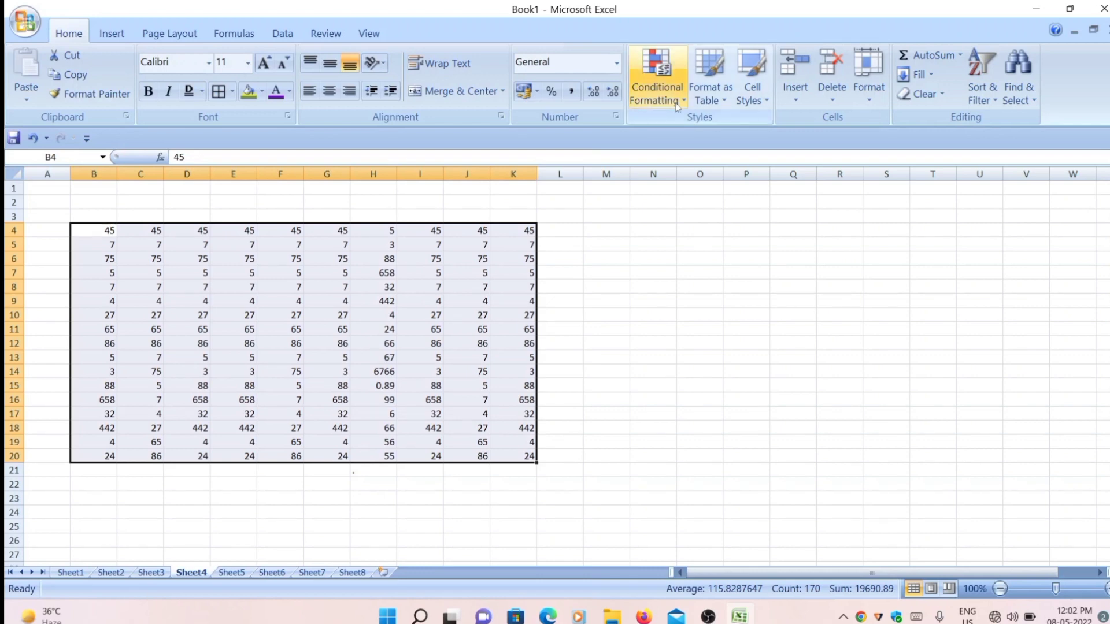
pyautogui.click(658, 93)
pyautogui.moveTo(699, 145)
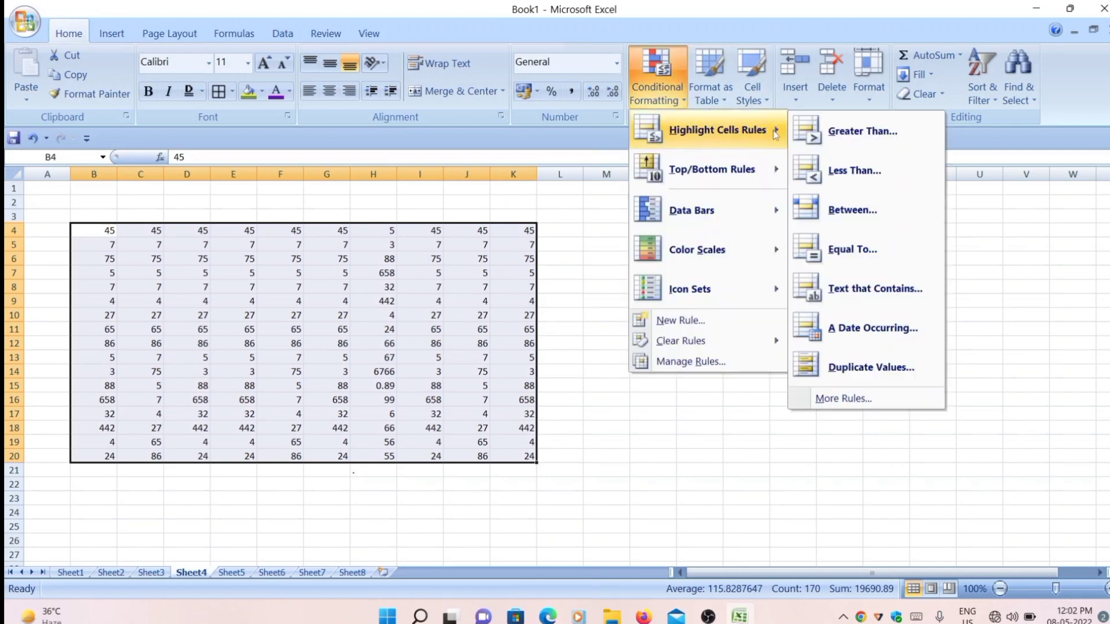
pyautogui.click(863, 132)
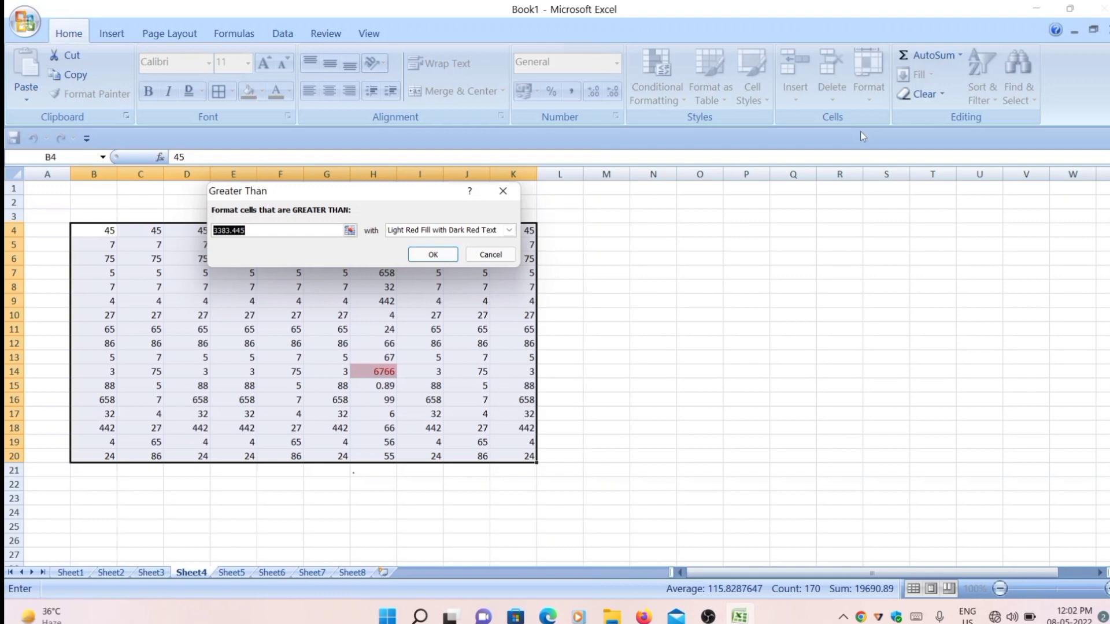
pyautogui.write('7')
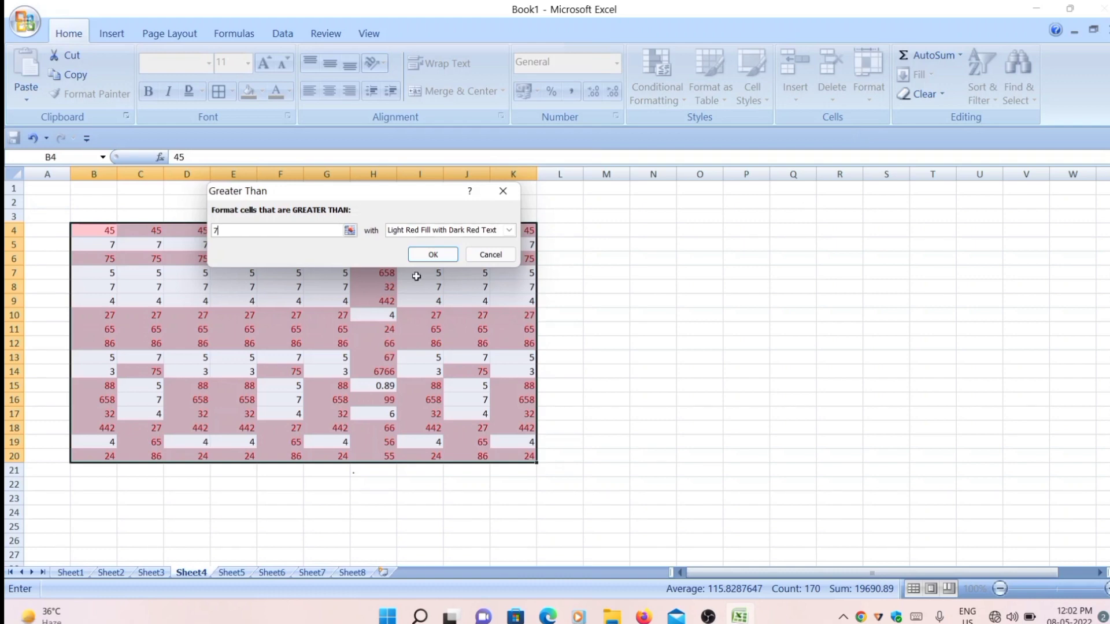
pyautogui.press('Return')
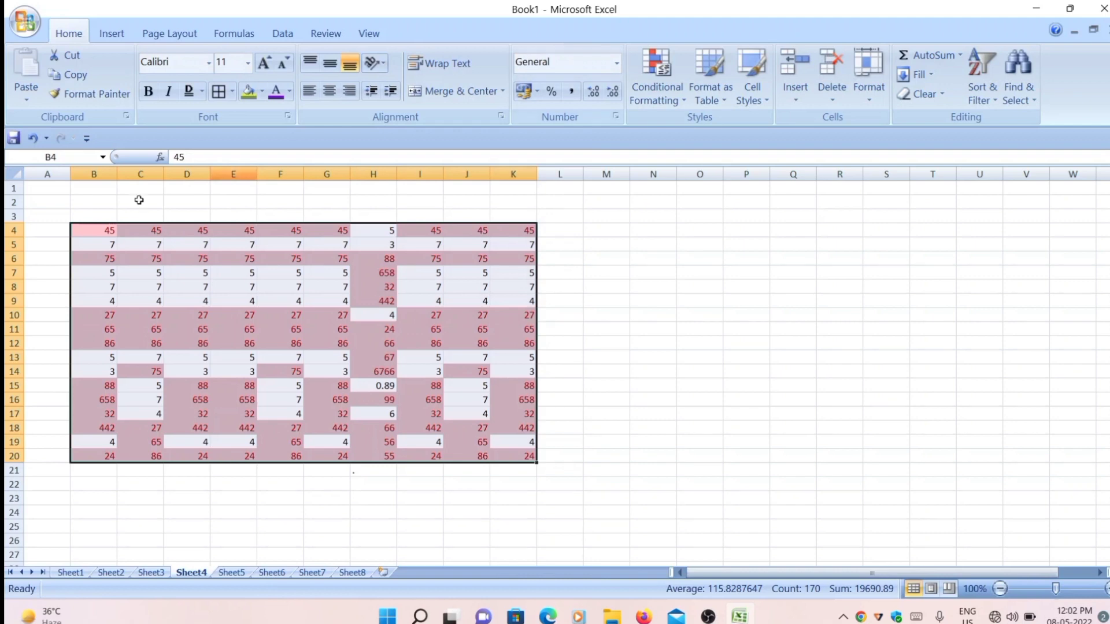
pyautogui.click(31, 139)
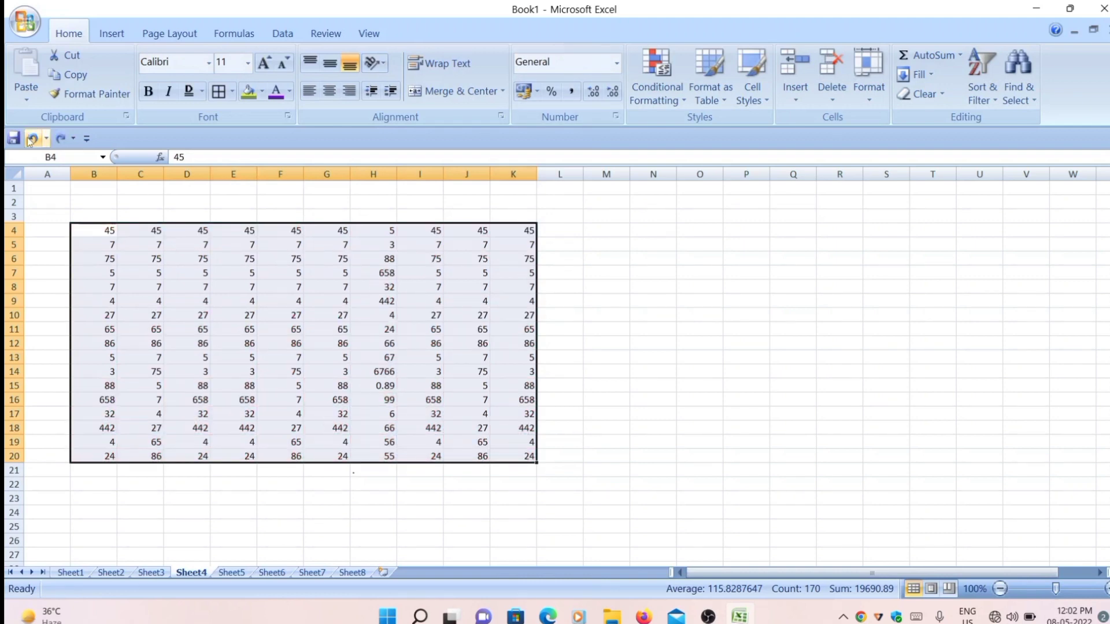
# - Highlight values less than 7 in B4:K20 on Sheet4 with Yellow Fill with Dark Yellow Text
pyautogui.click(659, 87)
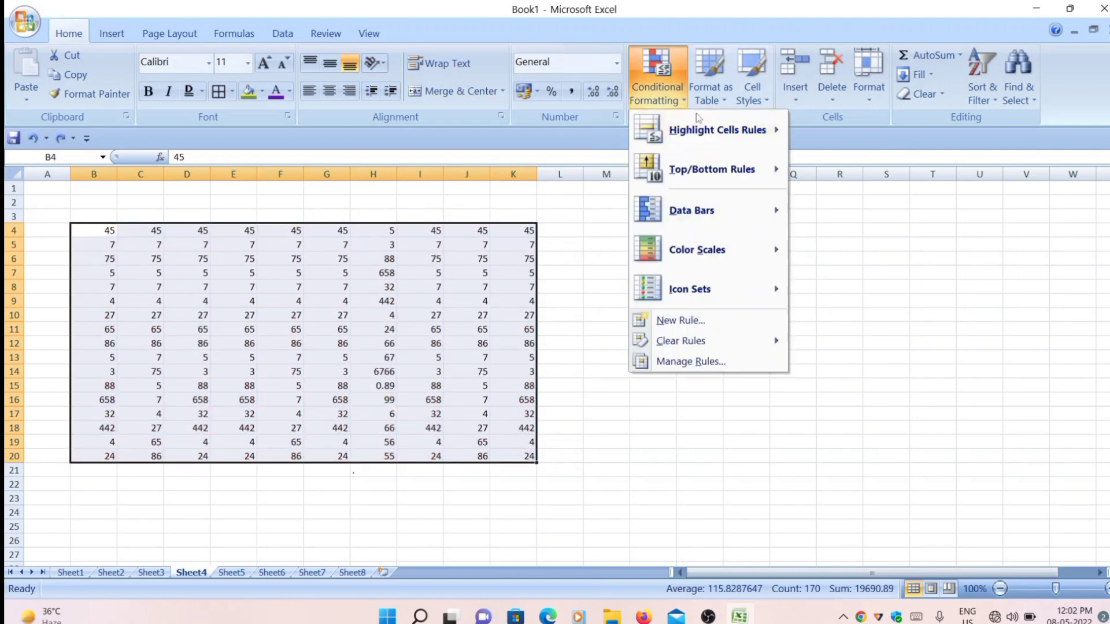
pyautogui.moveTo(740, 131)
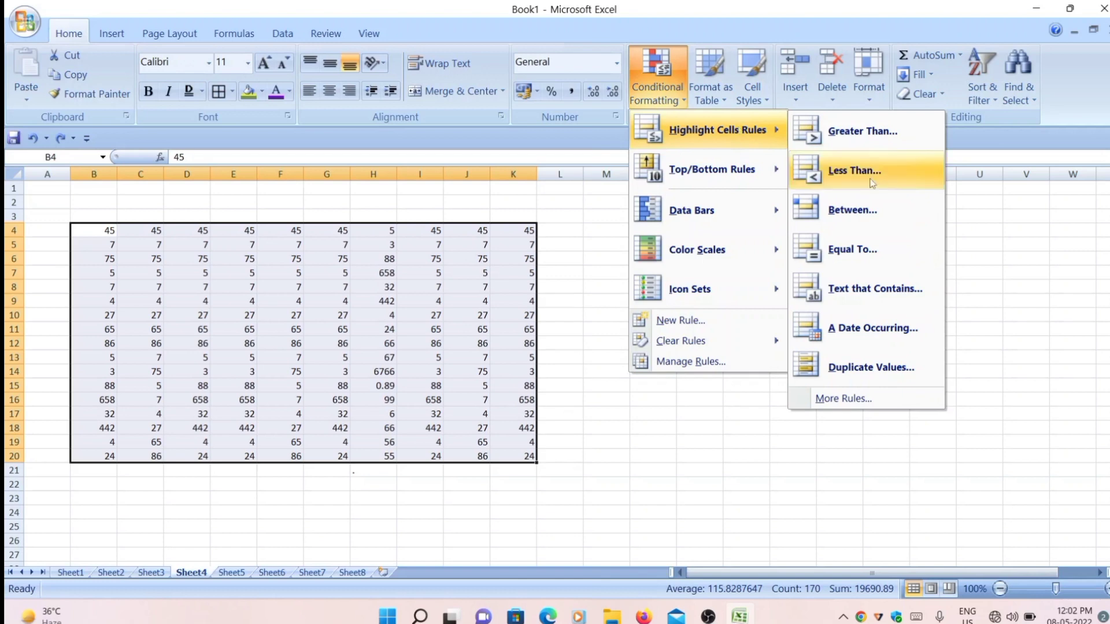
pyautogui.click(855, 171)
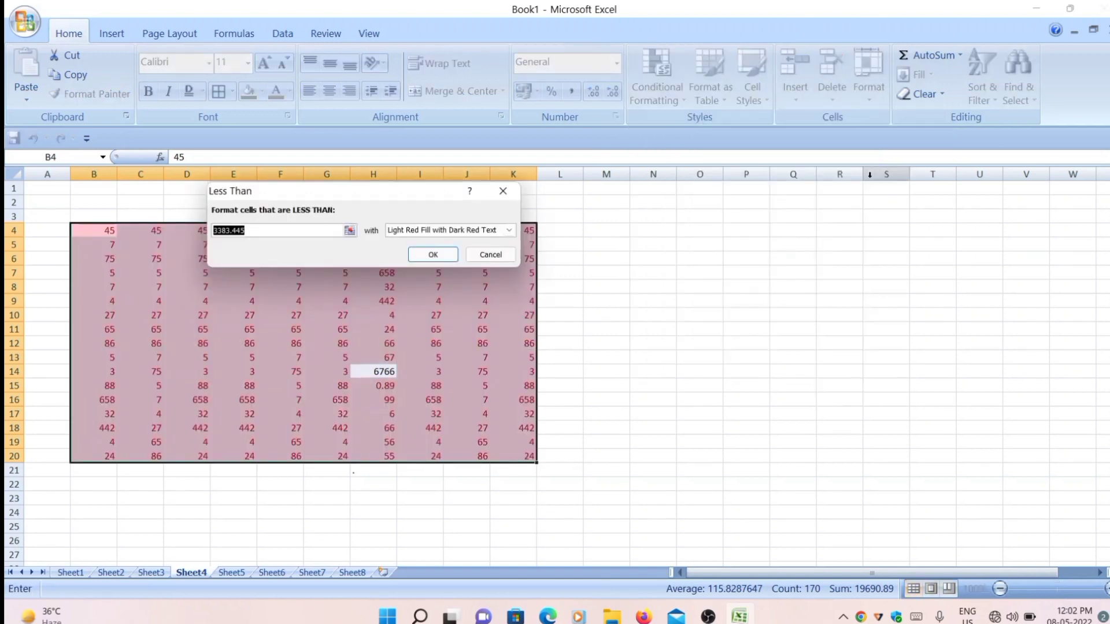
pyautogui.write('7')
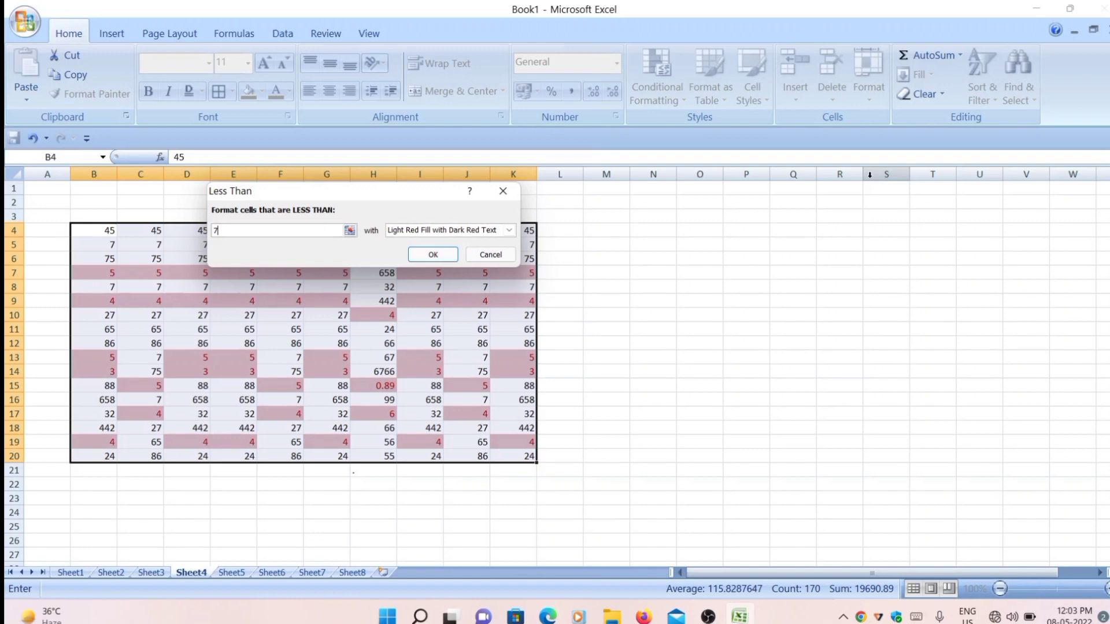
pyautogui.click(509, 231)
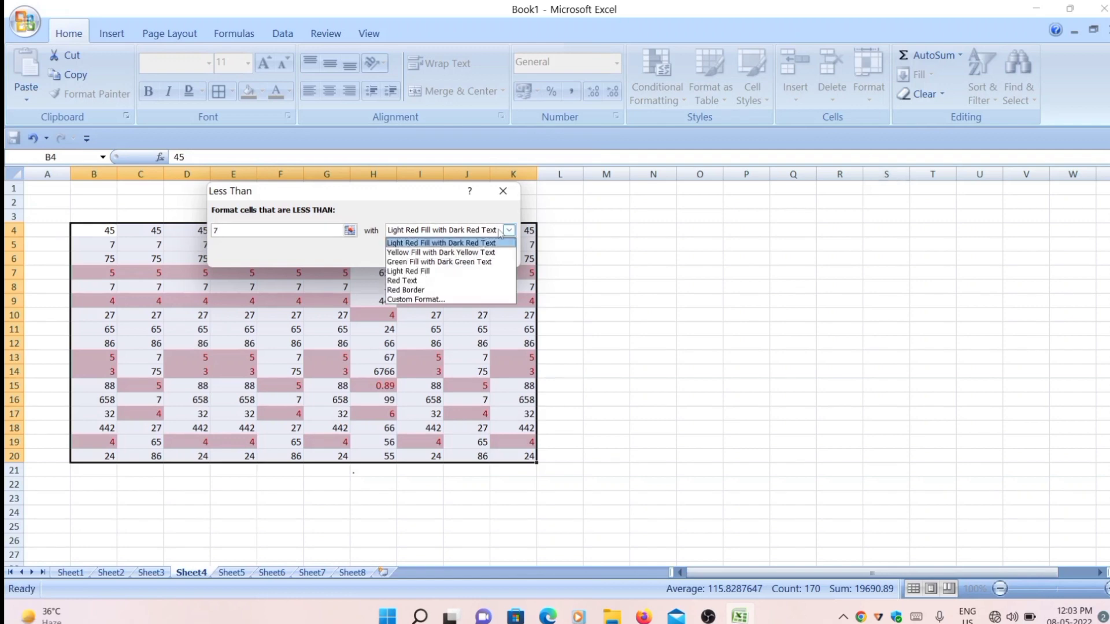
pyautogui.click(435, 273)
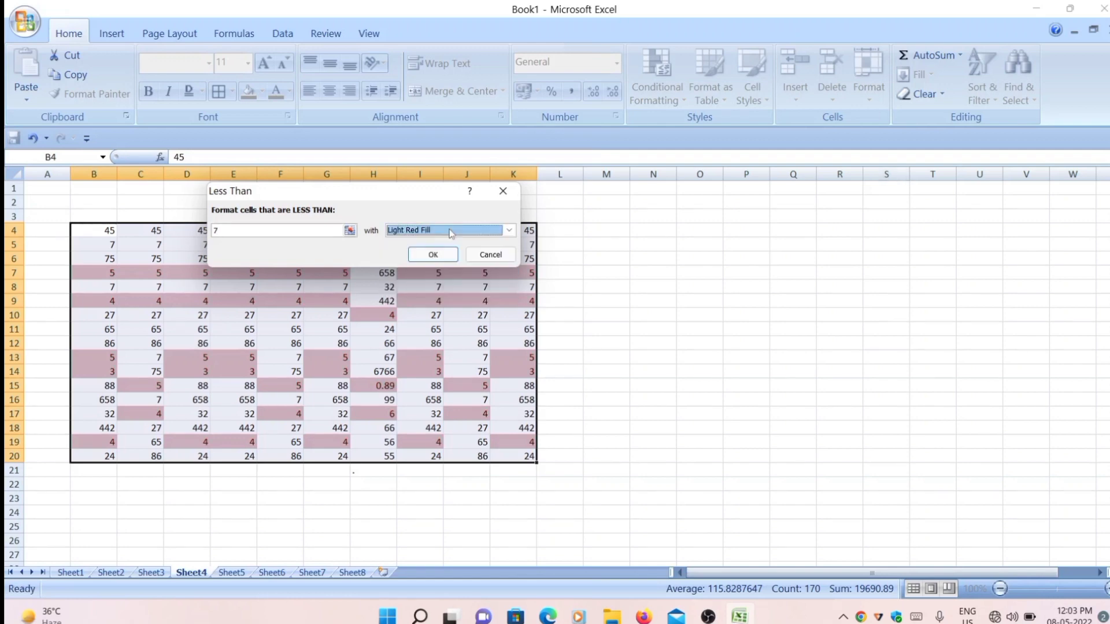
pyautogui.click(509, 231)
pyautogui.click(457, 248)
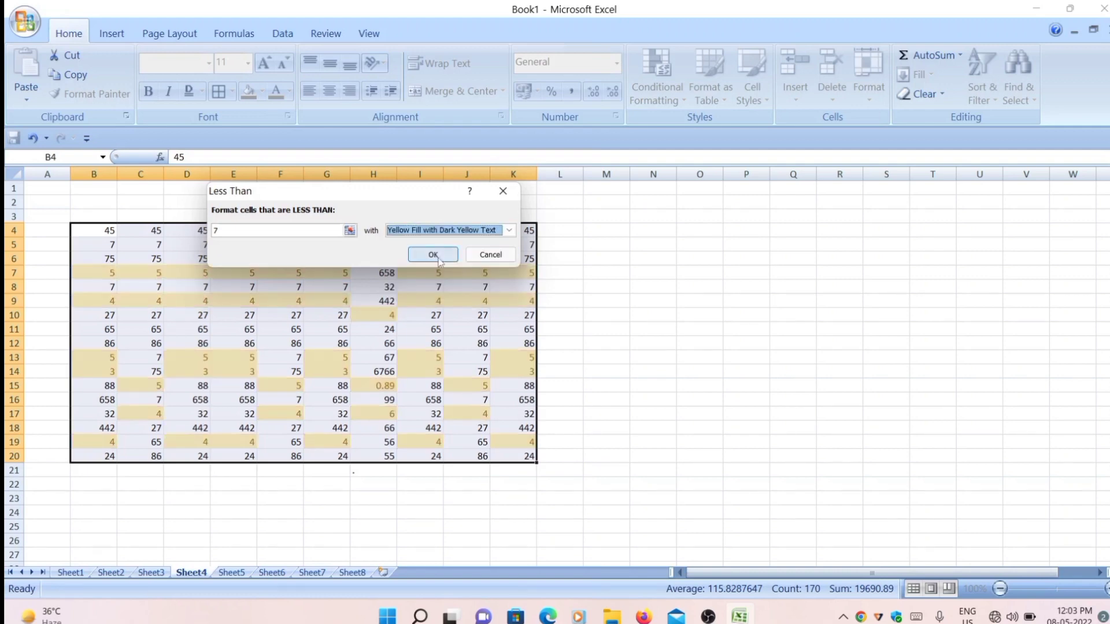
pyautogui.click(438, 259)
pyautogui.click(606, 244)
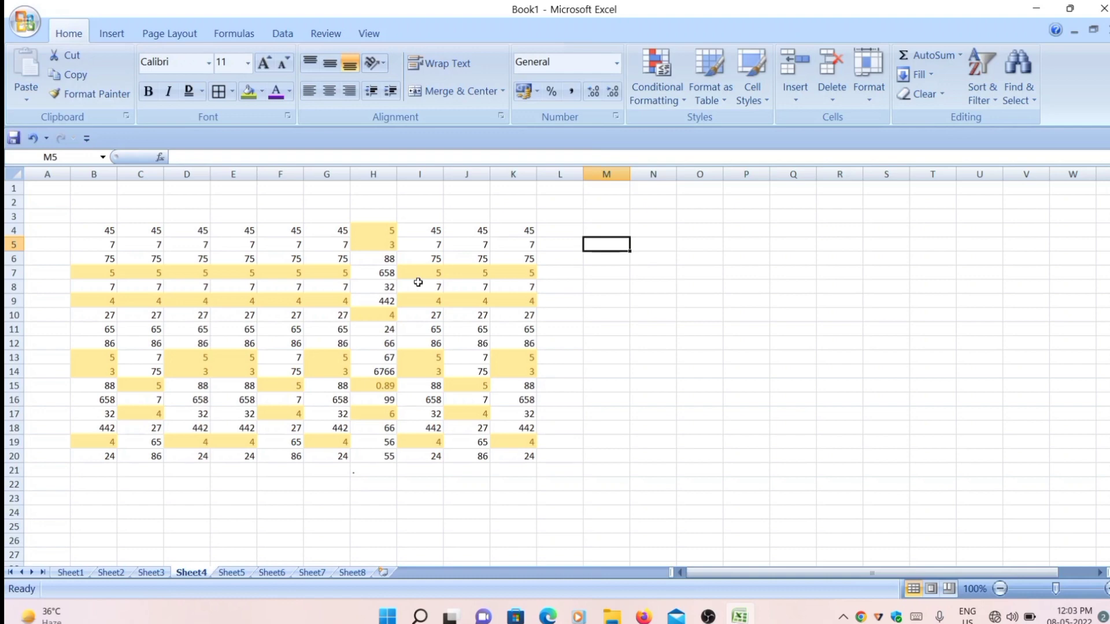
# - Highlight duplicate values in B4:K20 with Light Red Fill with Dark Red Text, and undo the highlighting rules
pyautogui.click(90, 230)
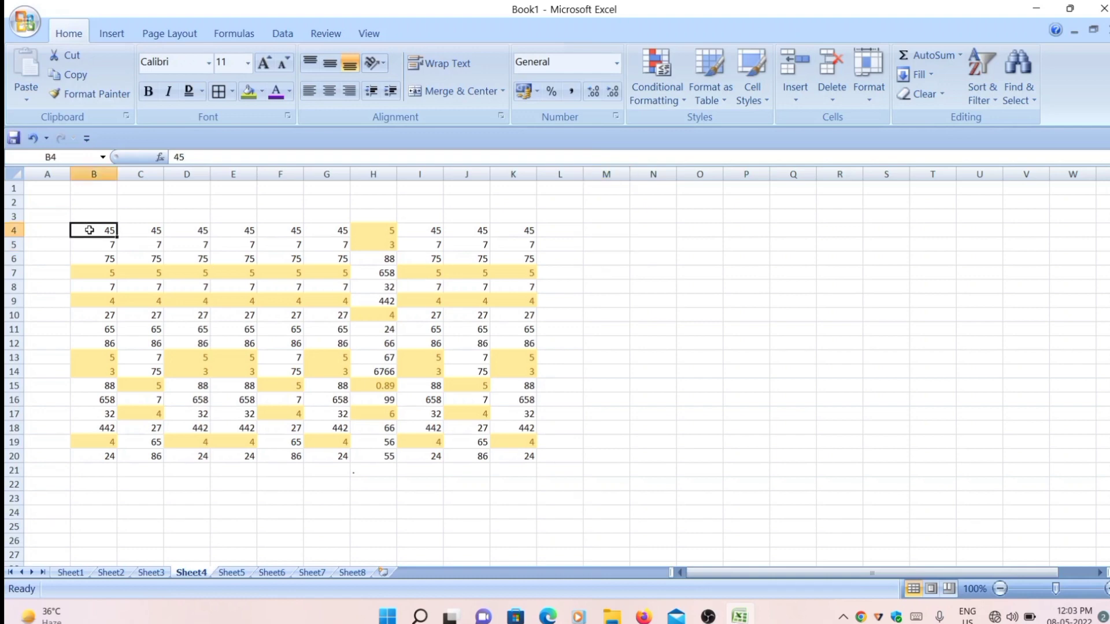
pyautogui.moveTo(89, 230); pyautogui.dragTo(529, 456)
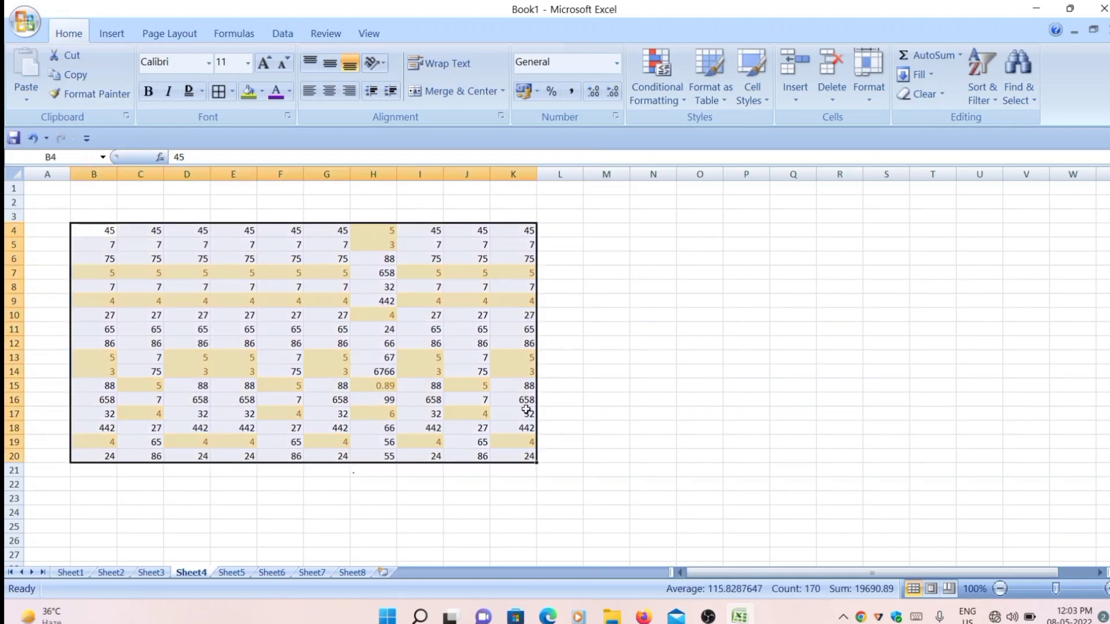
pyautogui.click(669, 109)
pyautogui.moveTo(692, 124)
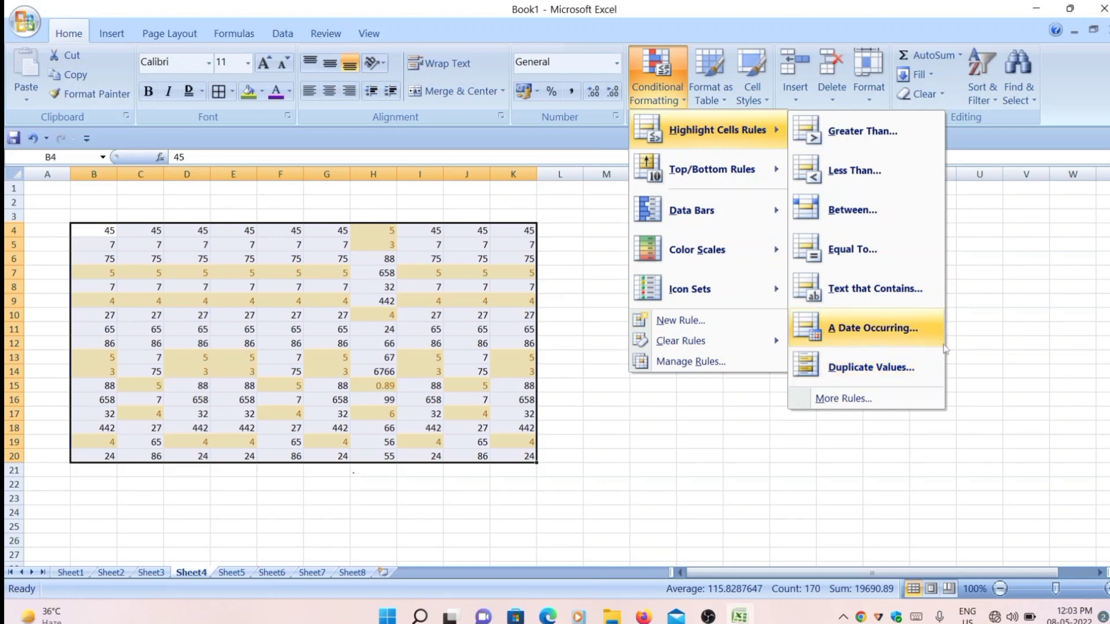
pyautogui.click(868, 367)
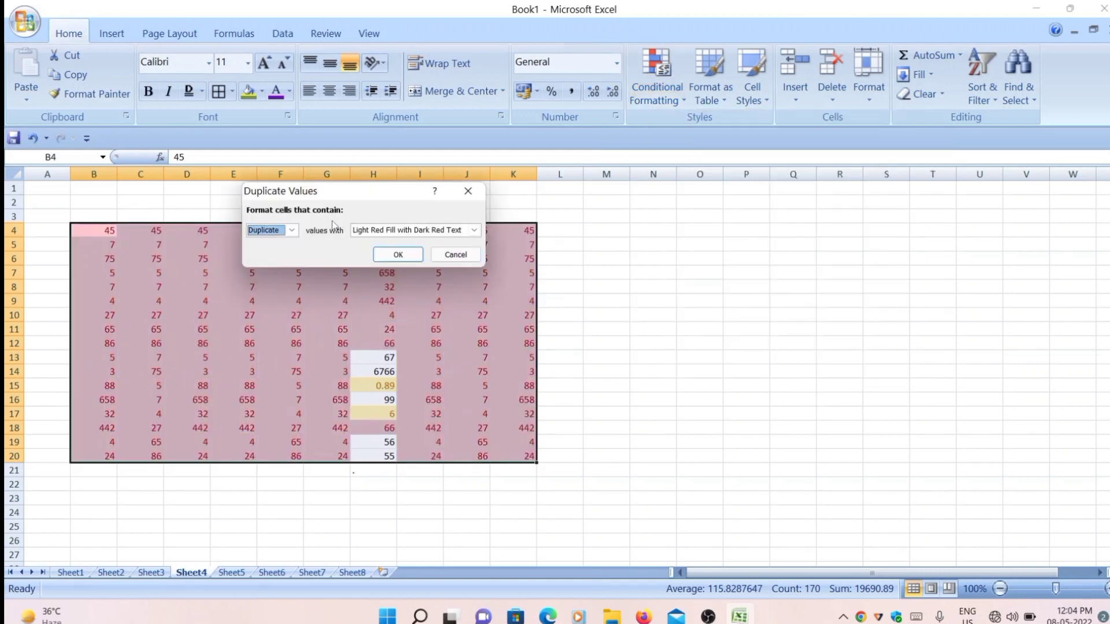
pyautogui.click(399, 256)
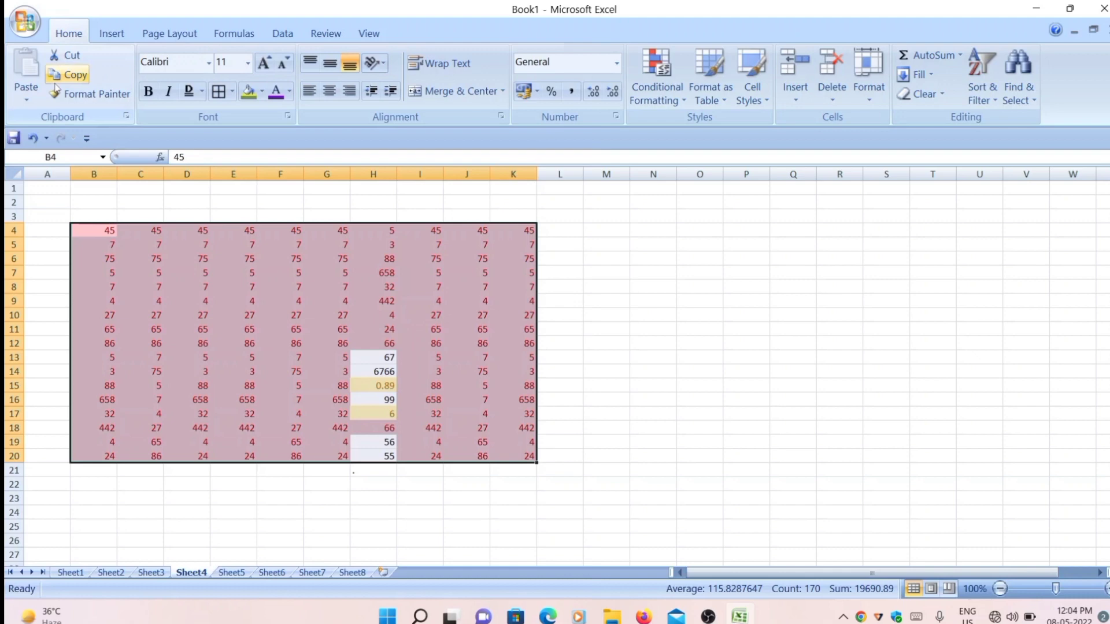
pyautogui.hotkey('ctrl', 'z')
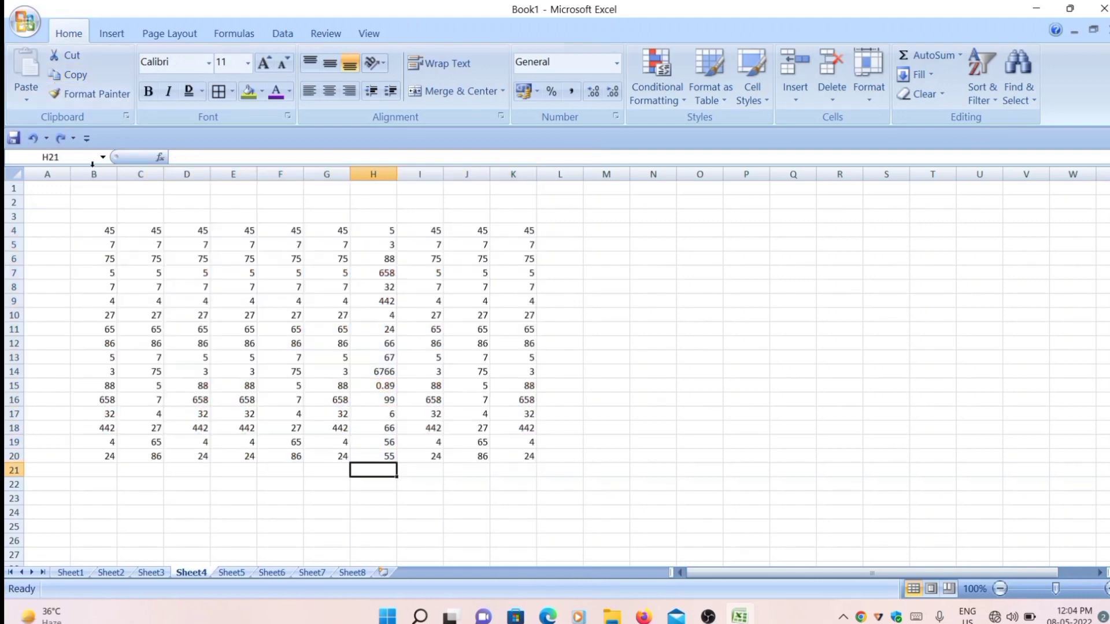
pyautogui.moveTo(92, 230); pyautogui.dragTo(501, 459)
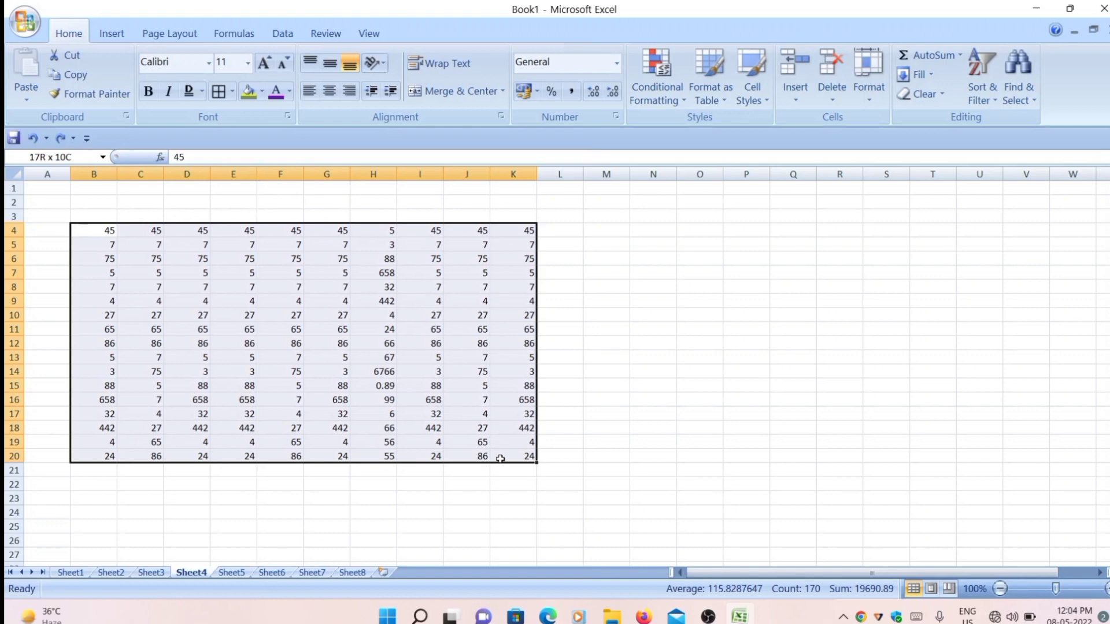
pyautogui.click(657, 72)
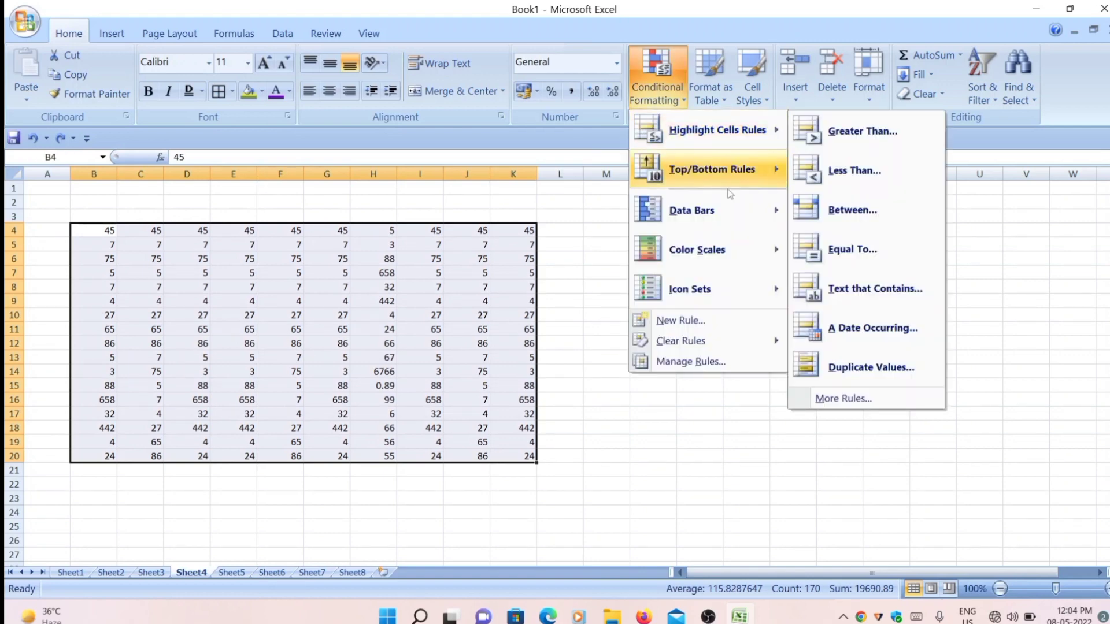
pyautogui.moveTo(730, 195)
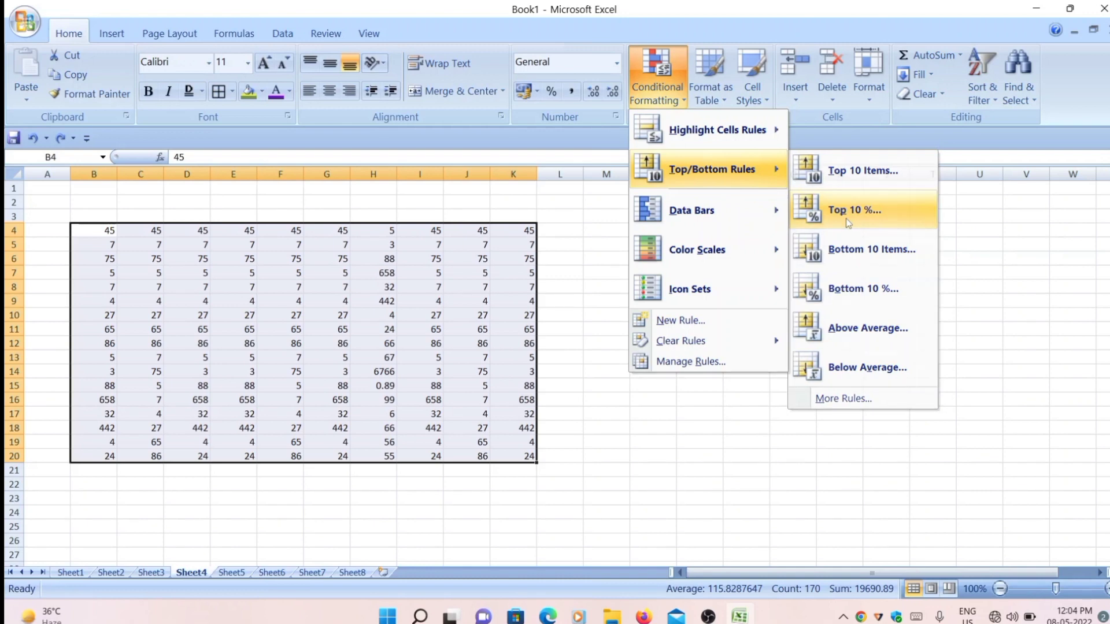
pyautogui.click(848, 223)
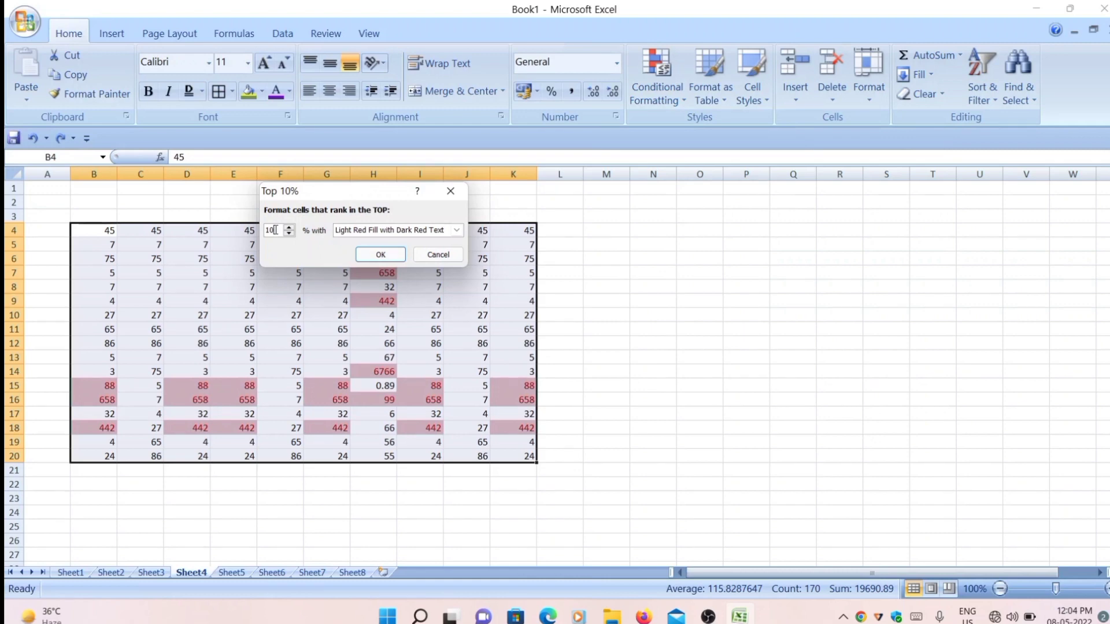
pyautogui.press('BackSpace')
pyautogui.press('BackSpace')
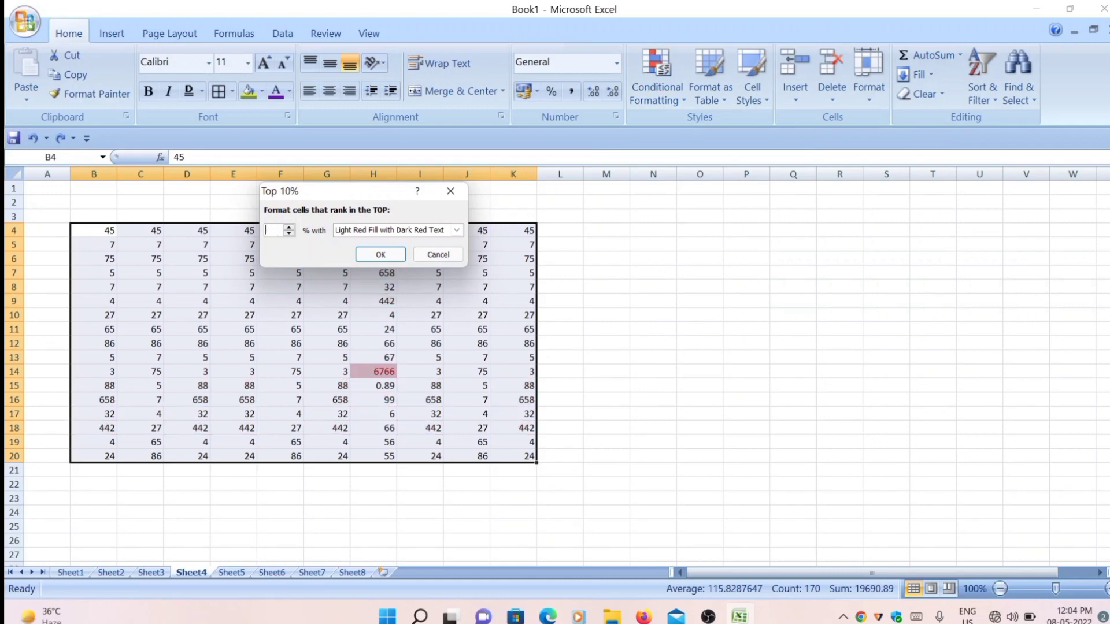
pyautogui.write('7')
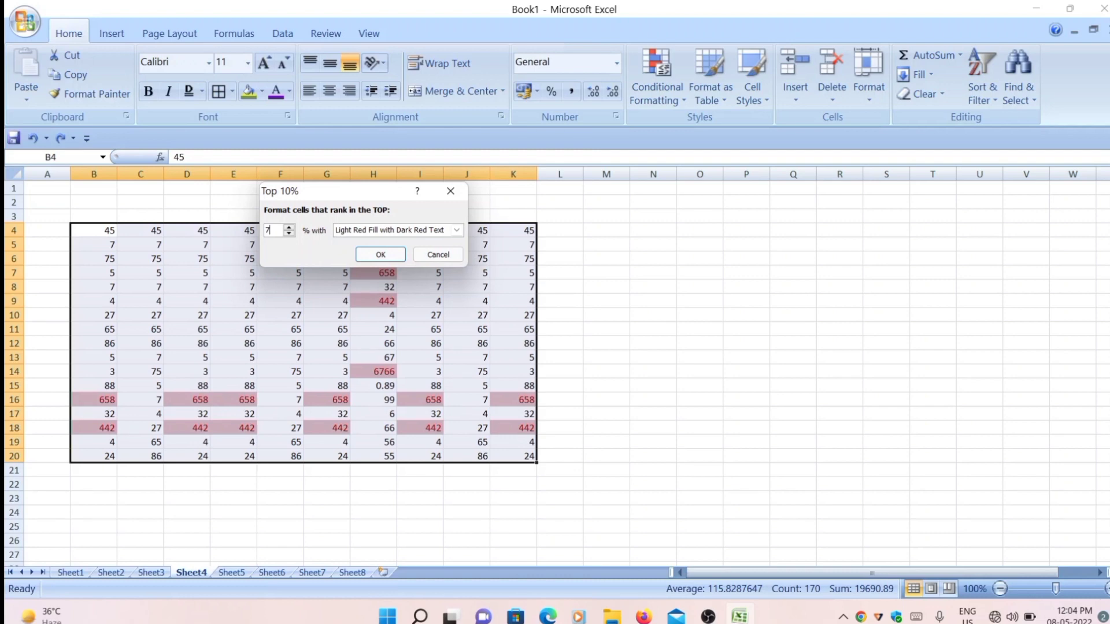
pyautogui.press('Escape')
# - Start a Top 10% conditional formatting rule on B4:K20 and preview it at 7% and 75%
pyautogui.moveTo(96, 230); pyautogui.dragTo(520, 457)
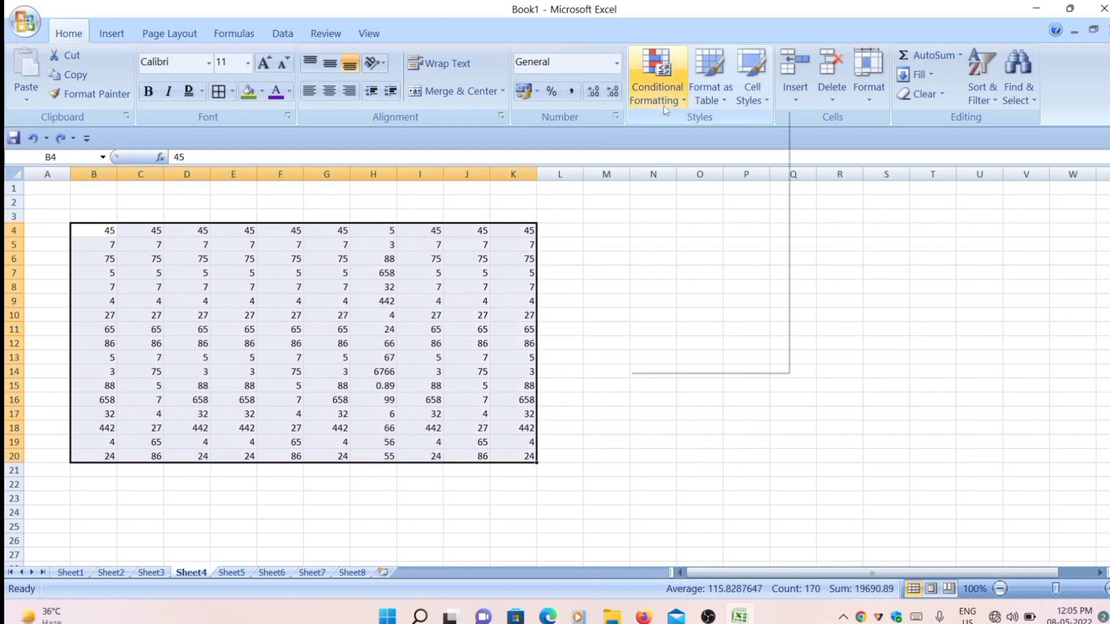
pyautogui.click(663, 106)
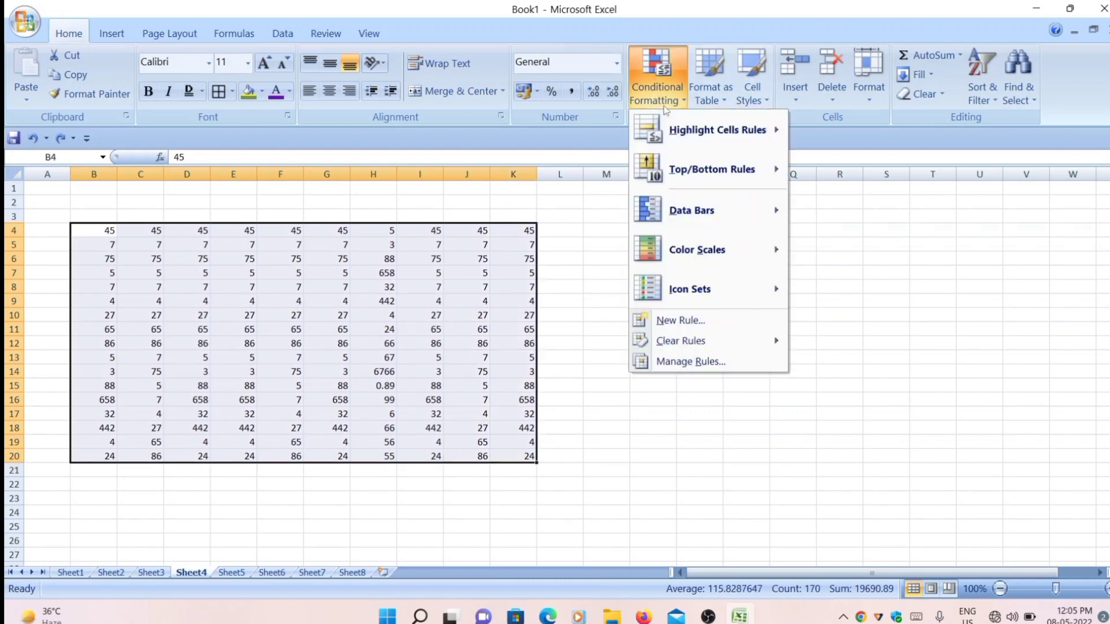
pyautogui.moveTo(712, 169)
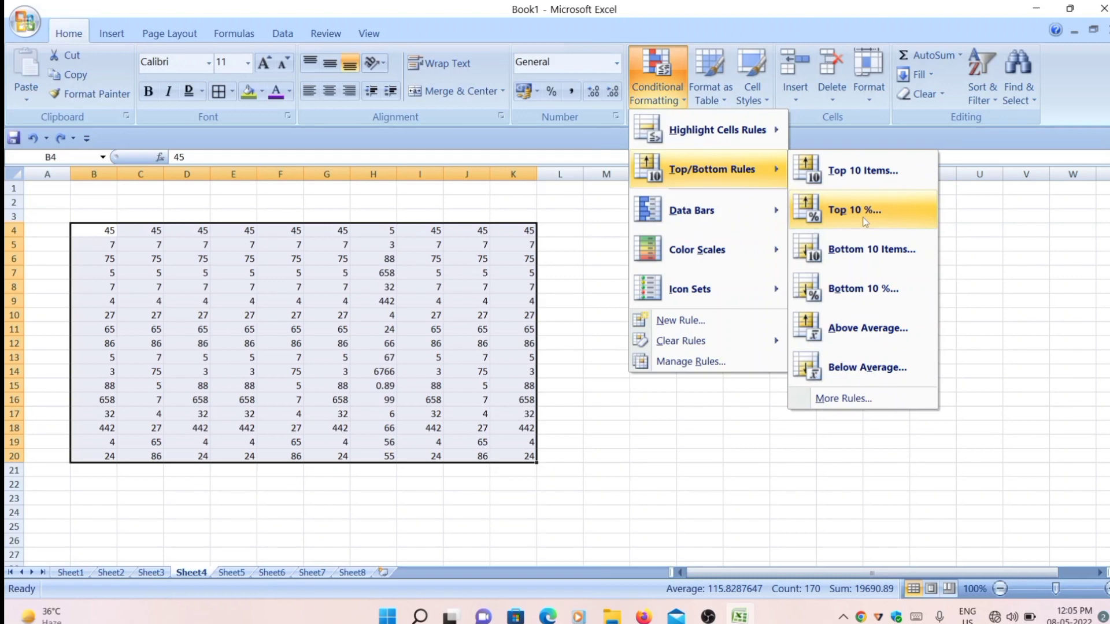
pyautogui.click(865, 223)
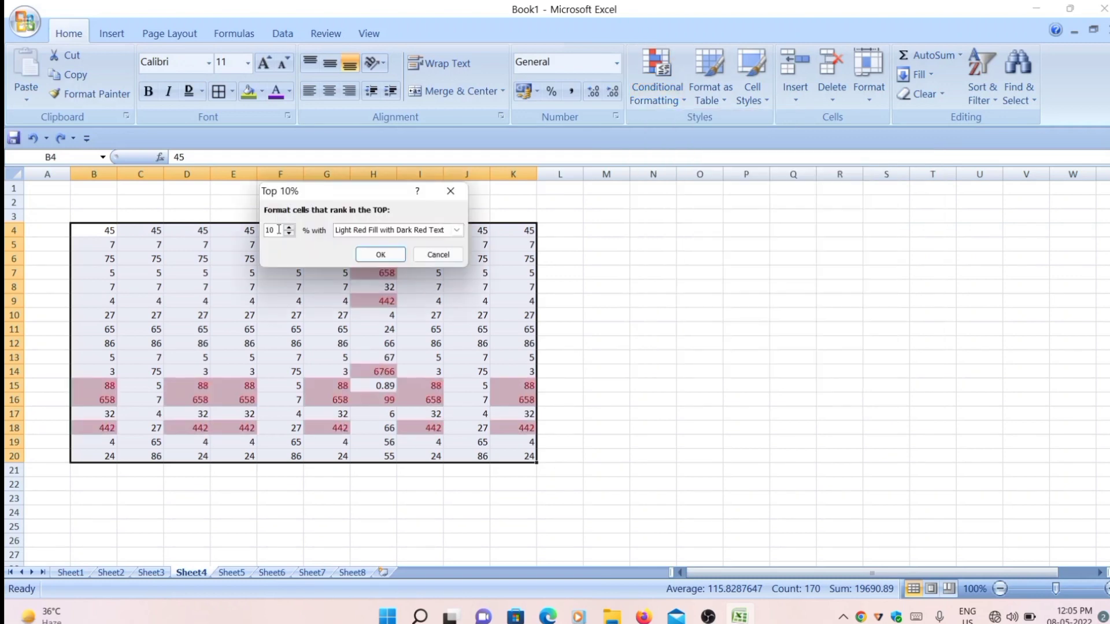
pyautogui.click(270, 231)
pyautogui.write('7')
pyautogui.press('BackSpace')
pyautogui.press('BackSpace')
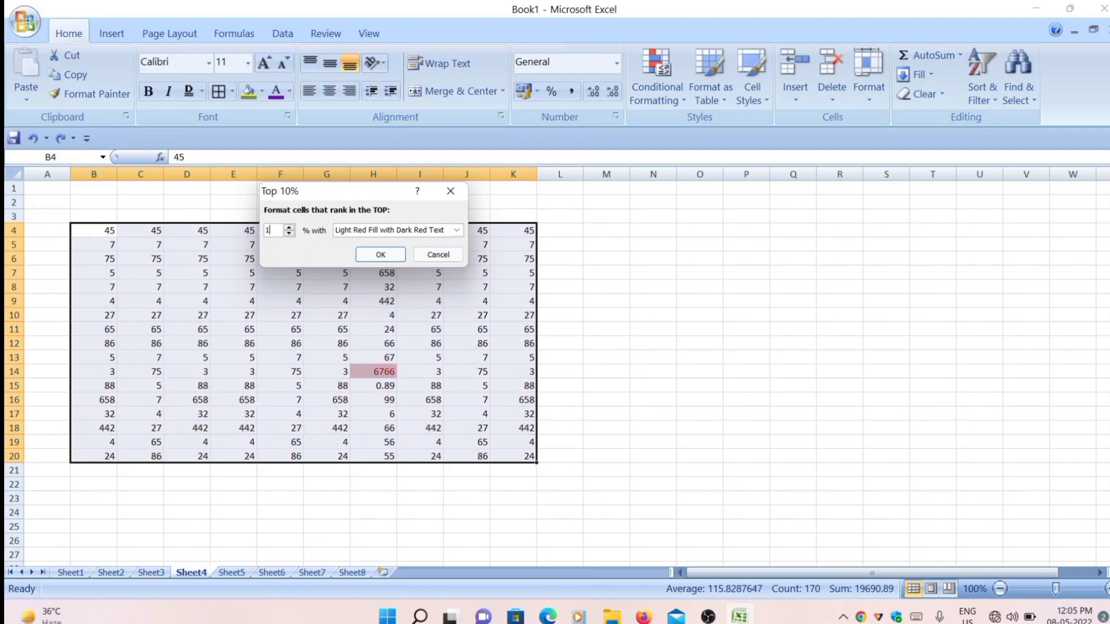
pyautogui.press('BackSpace')
pyautogui.write('7')
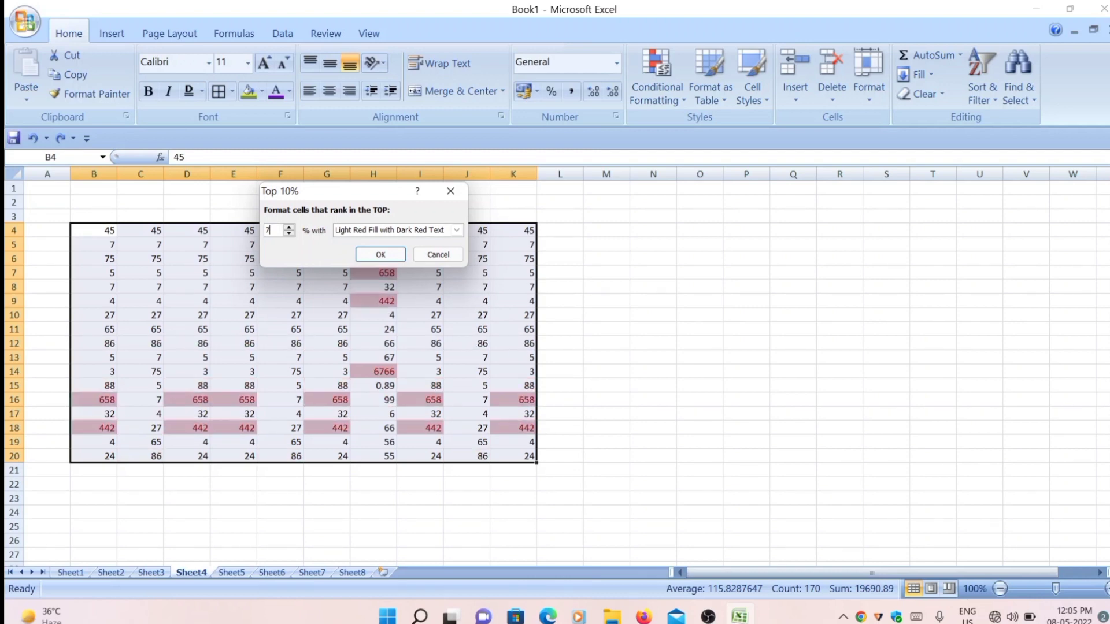
pyautogui.write('5')
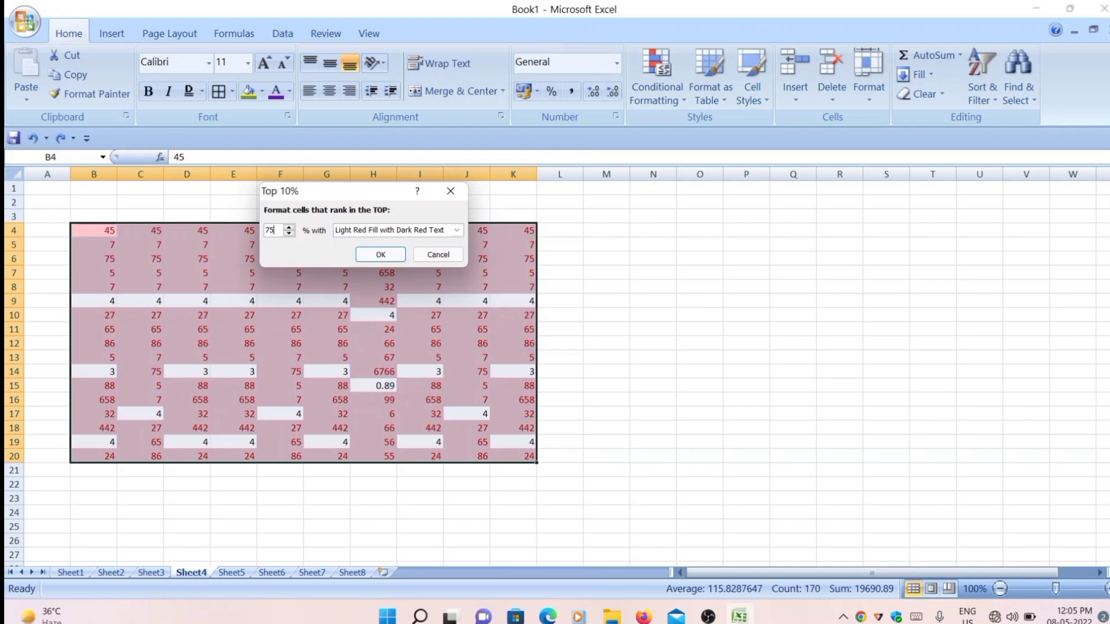
# - Set the top-ranking rule to 1% and apply it with Light Red Fill with Dark Red Text
pyautogui.press('BackSpace')
pyautogui.press('BackSpace')
pyautogui.write('1')
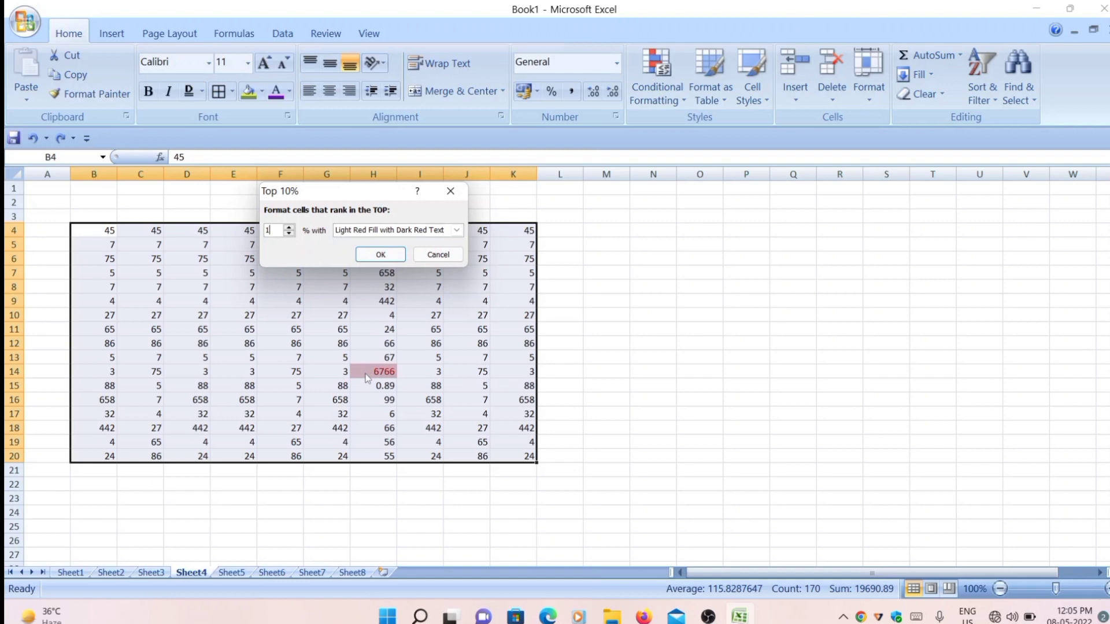
pyautogui.click(376, 255)
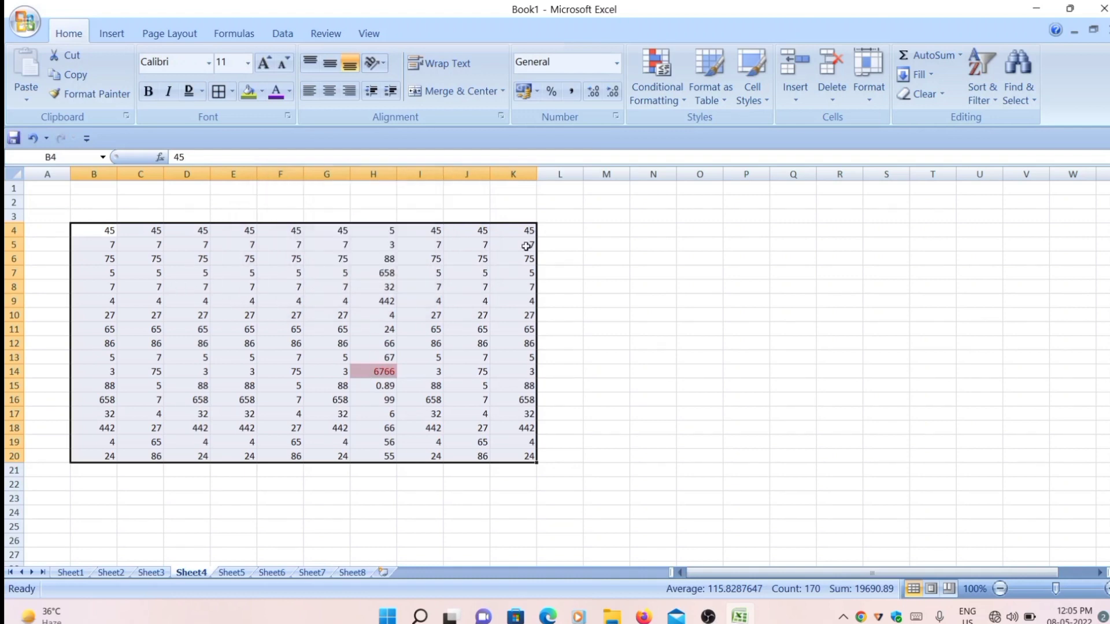
# - Highlight the bottom 80 items in B4:K20 with Light Red Fill with Dark Red Text
pyautogui.moveTo(93, 230); pyautogui.dragTo(524, 456)
pyautogui.click(677, 99)
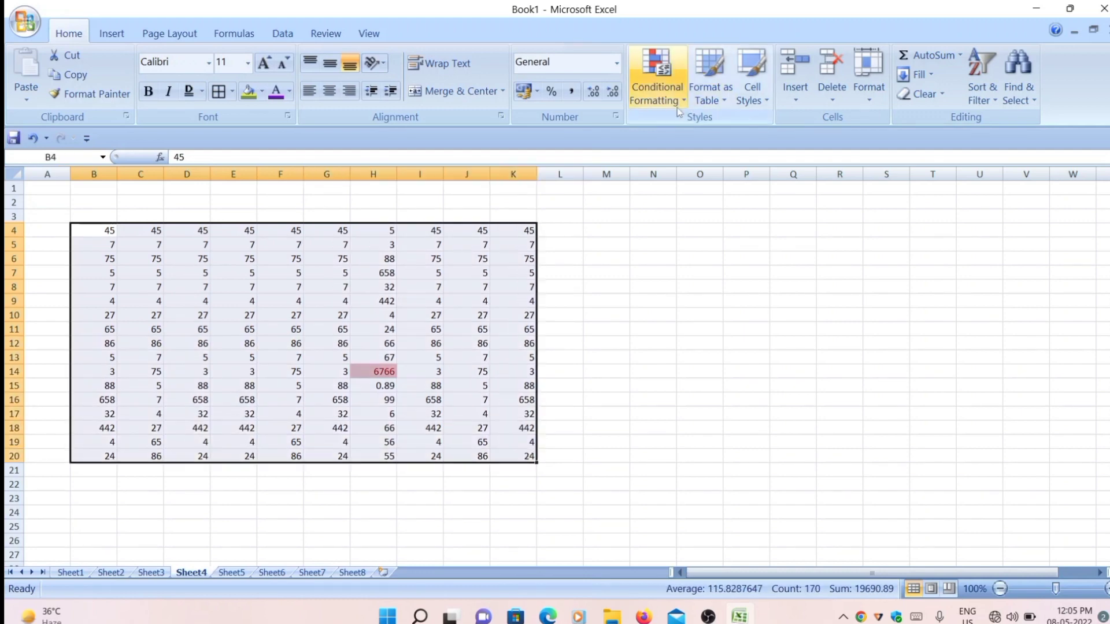
pyautogui.moveTo(728, 168)
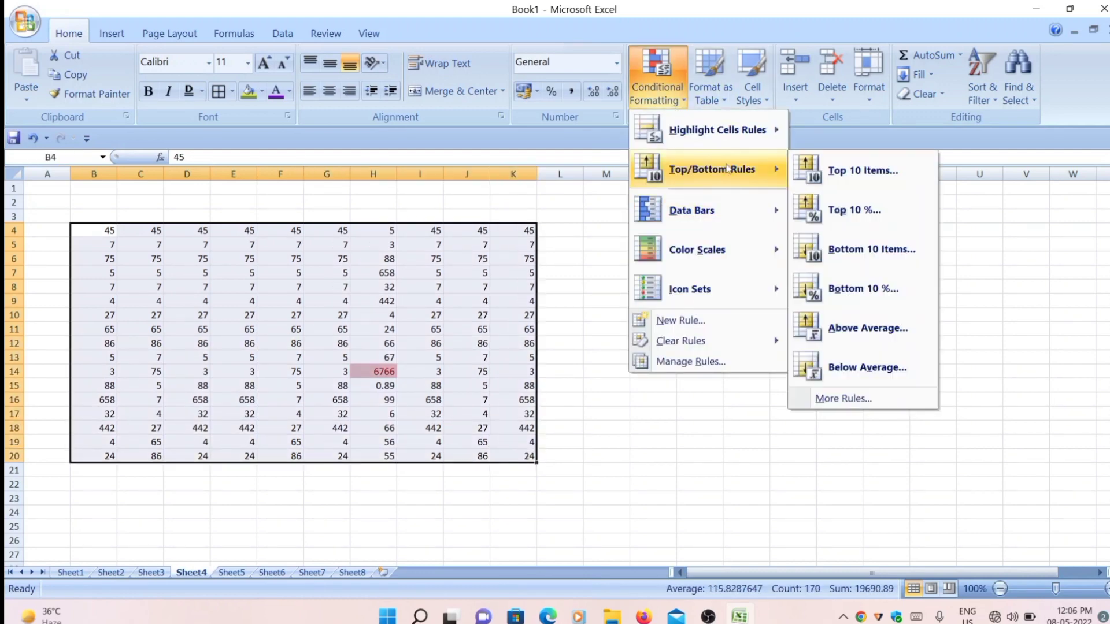
pyautogui.click(867, 254)
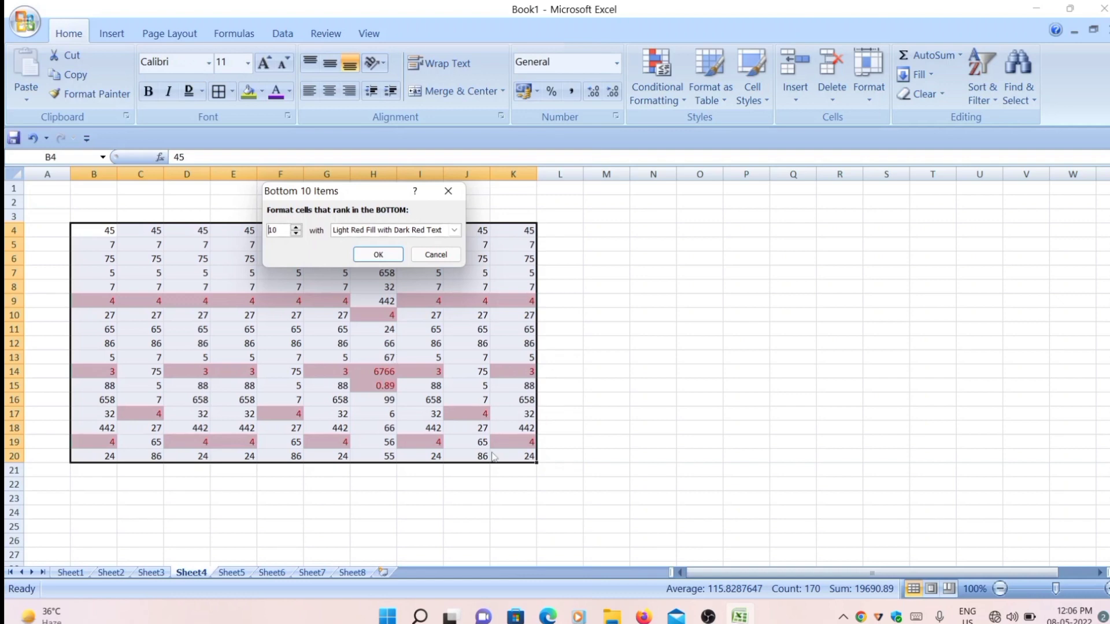
pyautogui.click(295, 228)
pyautogui.click(295, 227)
pyautogui.click(295, 228)
pyautogui.click(295, 228)
pyautogui.click(287, 234)
pyautogui.press('BackSpace')
pyautogui.press('BackSpace')
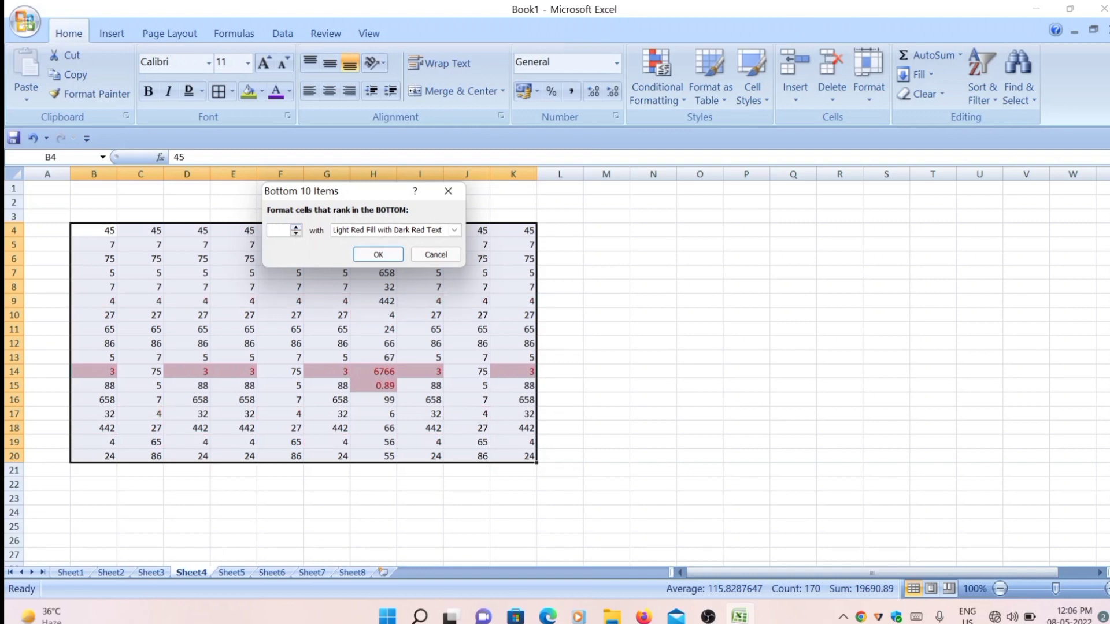
pyautogui.write('80')
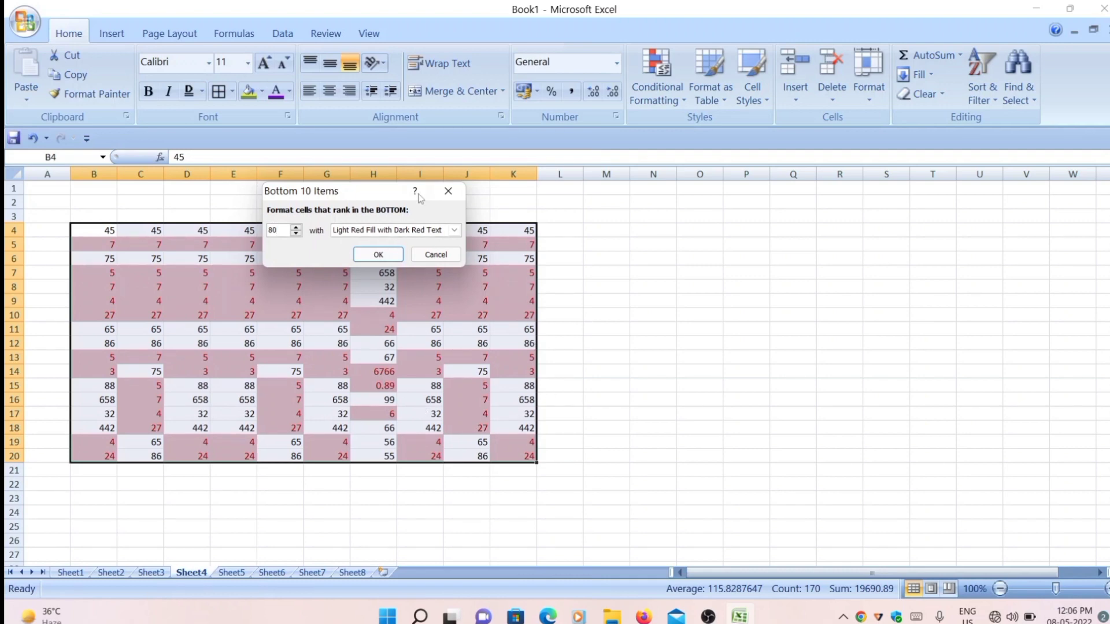
pyautogui.press('Return')
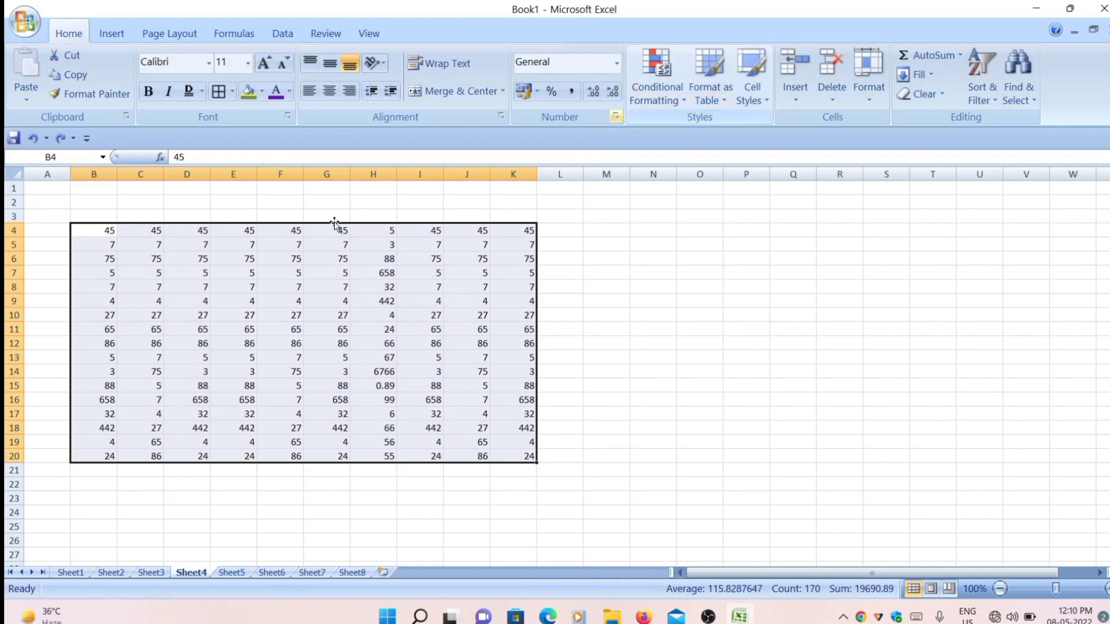
# - Apply the 4 Ratings icon set conditional formatting to range B4:K21
pyautogui.moveTo(87, 232); pyautogui.dragTo(509, 469)
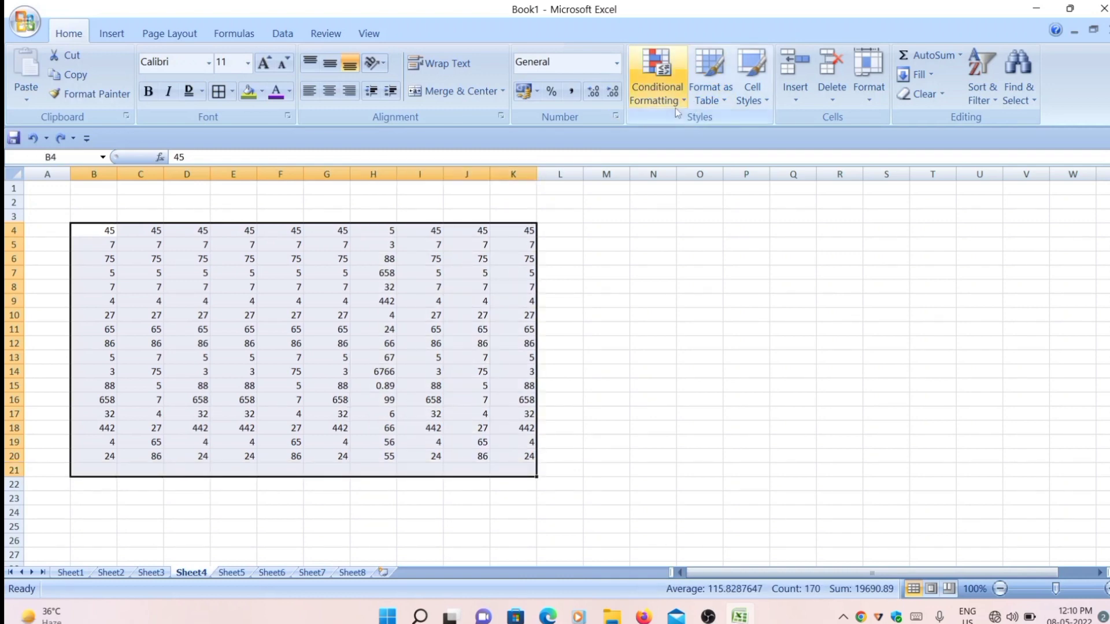
pyautogui.click(675, 108)
pyautogui.moveTo(723, 289)
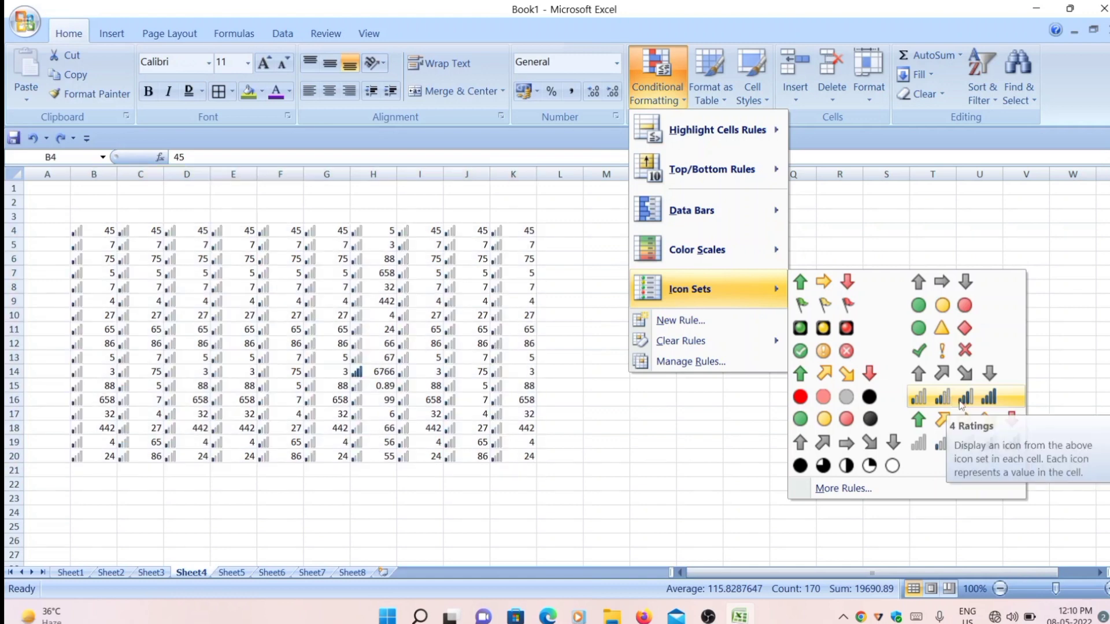
pyautogui.click(961, 402)
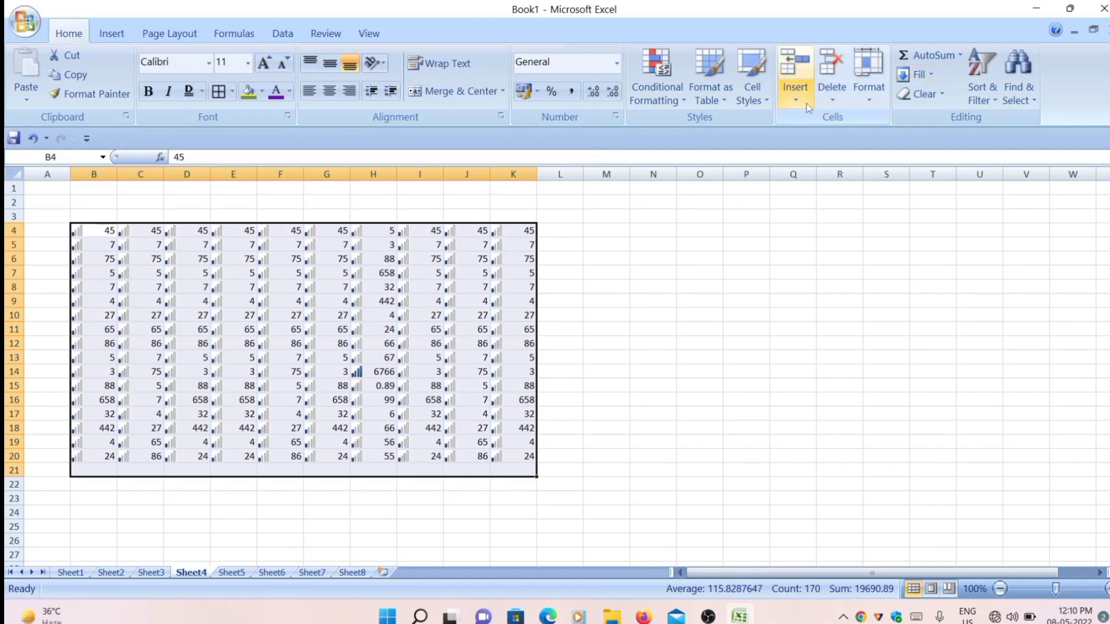
# - Preview the coloured three-arrow icon set on B4:K21 without applying it, and deselect the range
pyautogui.click(658, 81)
pyautogui.moveTo(693, 289)
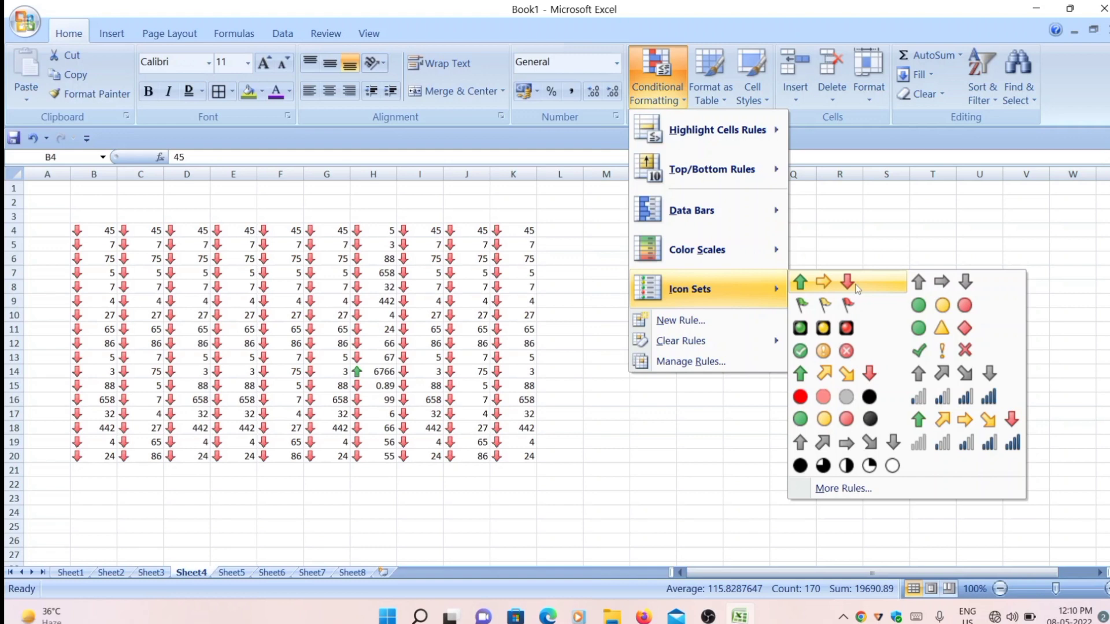
pyautogui.click(917, 170)
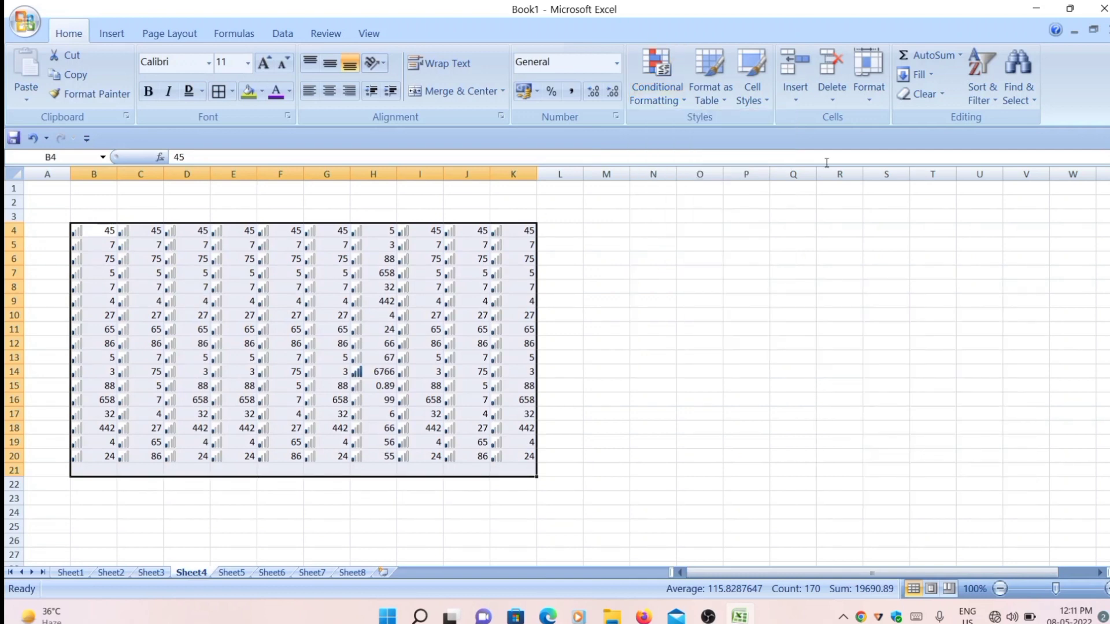
pyautogui.click(700, 244)
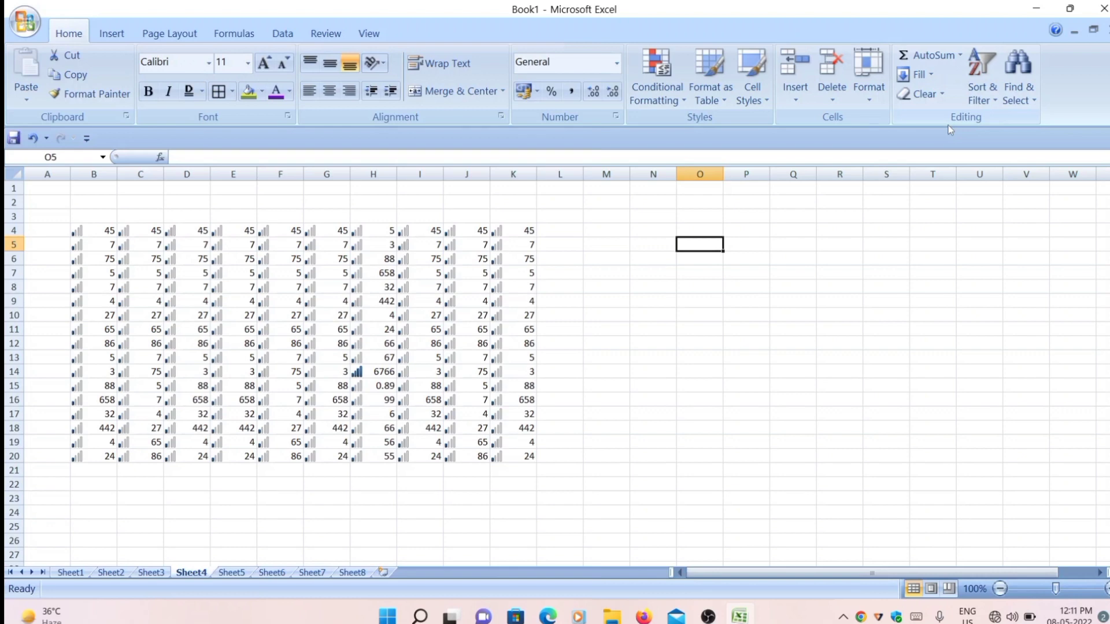
# - Insert a blank sheet row above row 2, and undo the insertion
pyautogui.click(795, 92)
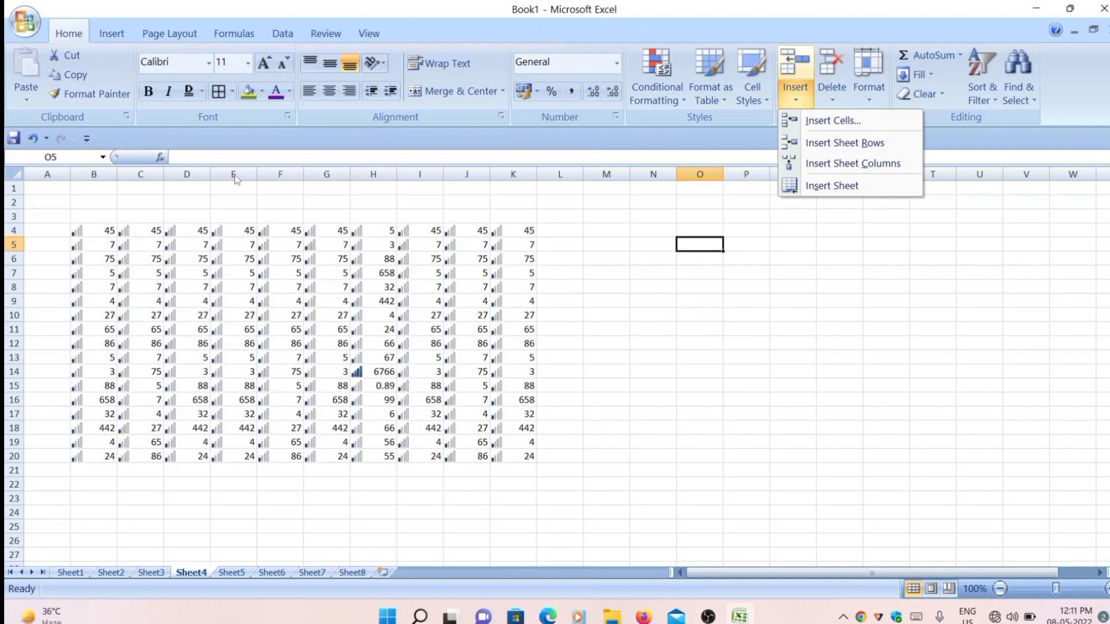
pyautogui.click(15, 202)
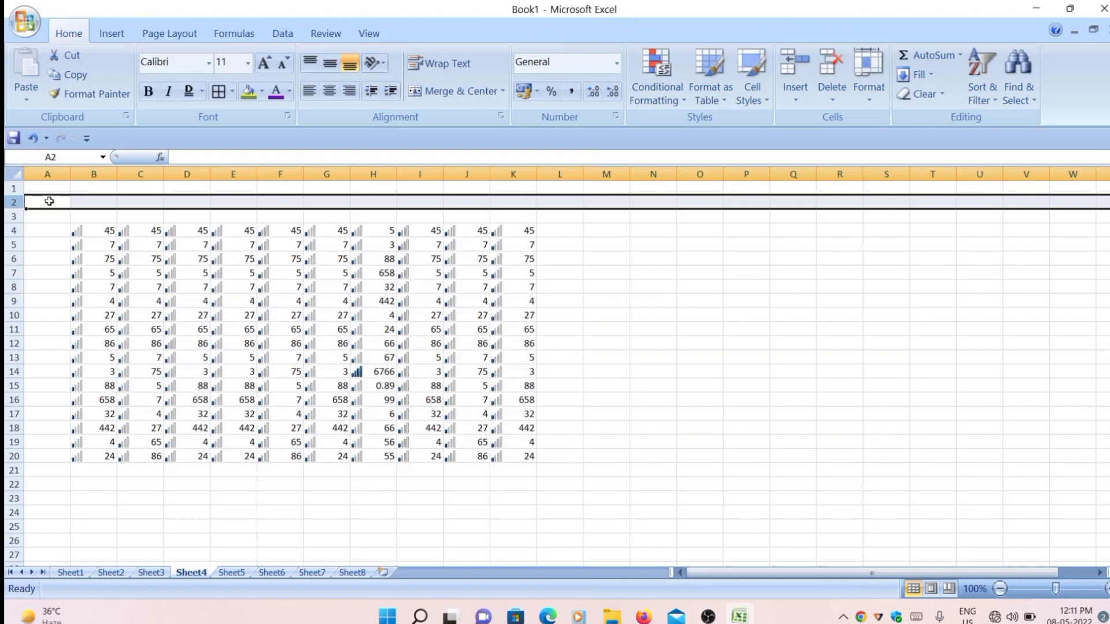
pyautogui.hotkey('ctrl', 'shift', '+')
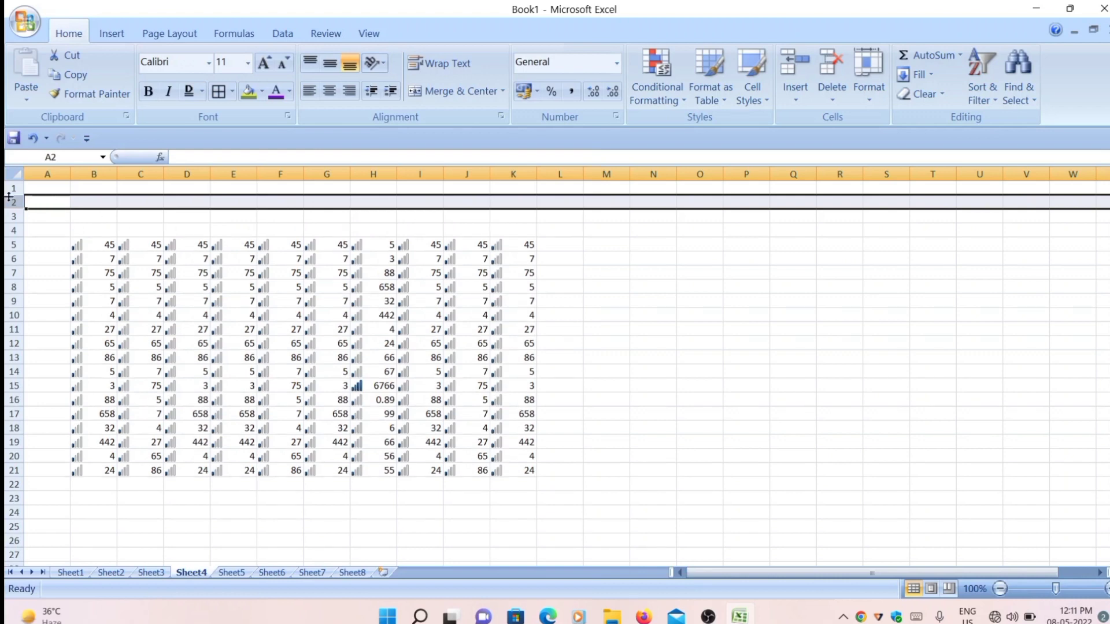
pyautogui.hotkey('ctrl', 'z')
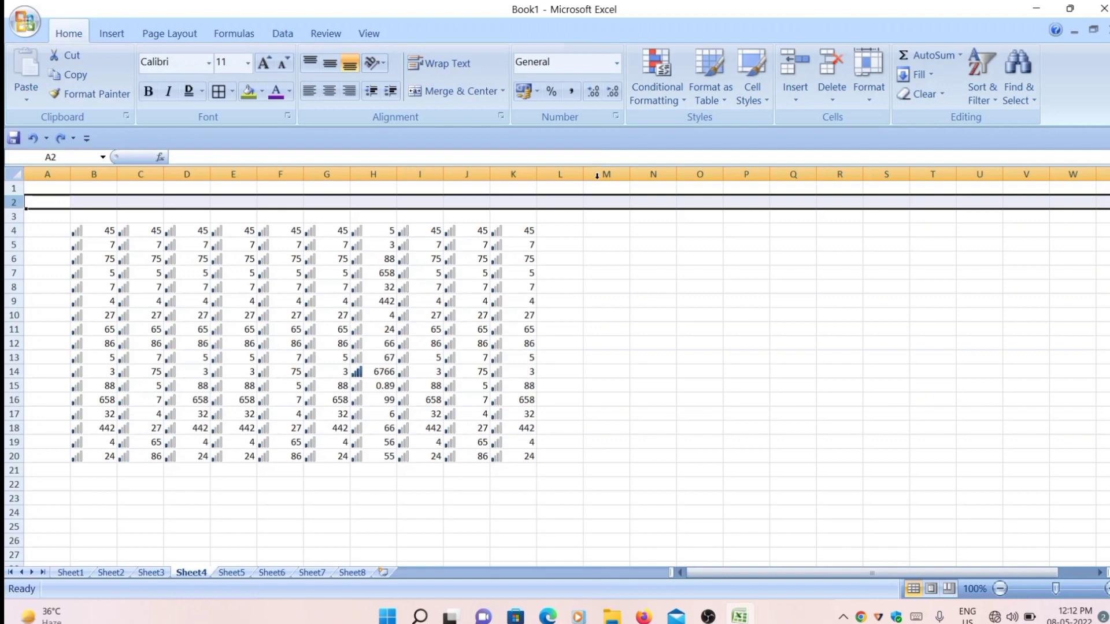
# - Insert a new sheet column at column M
pyautogui.click(597, 175)
pyautogui.click(801, 98)
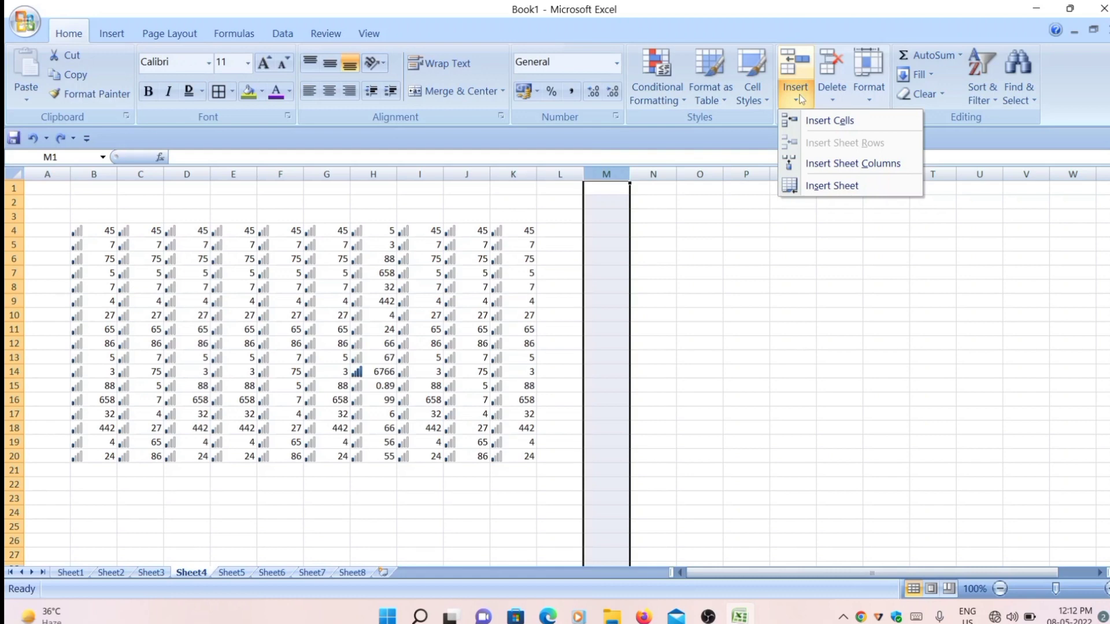
pyautogui.click(853, 163)
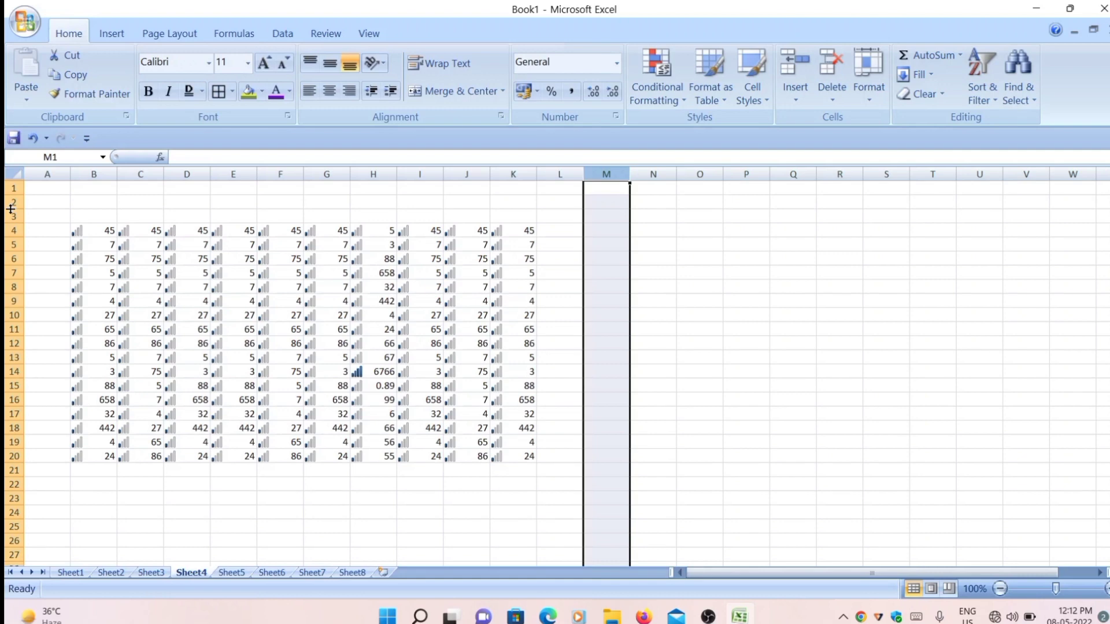
# - Delete the empty row 2 above the number table
pyautogui.click(12, 204)
pyautogui.click(832, 86)
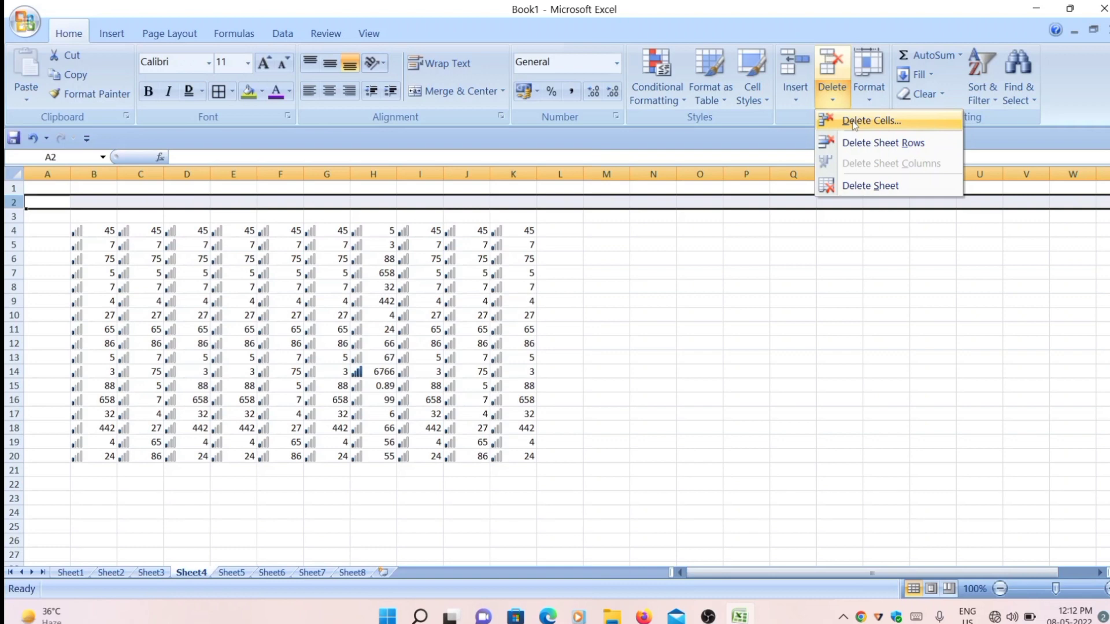
pyautogui.click(854, 121)
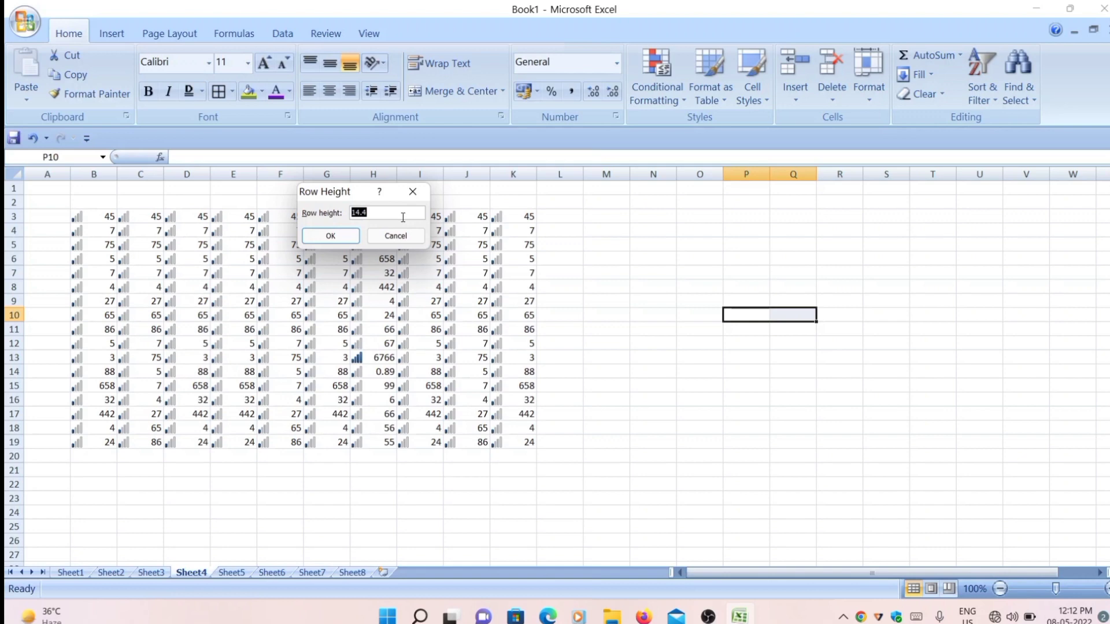
# - Set the height of row 10 to 18
pyautogui.write('18')
pyautogui.press('Return')
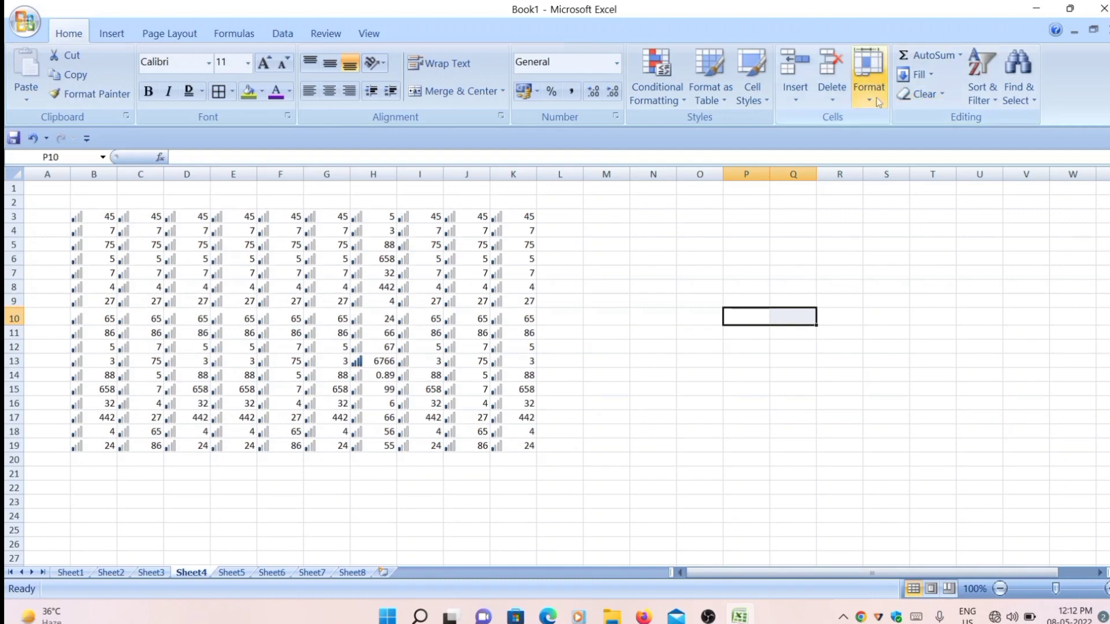
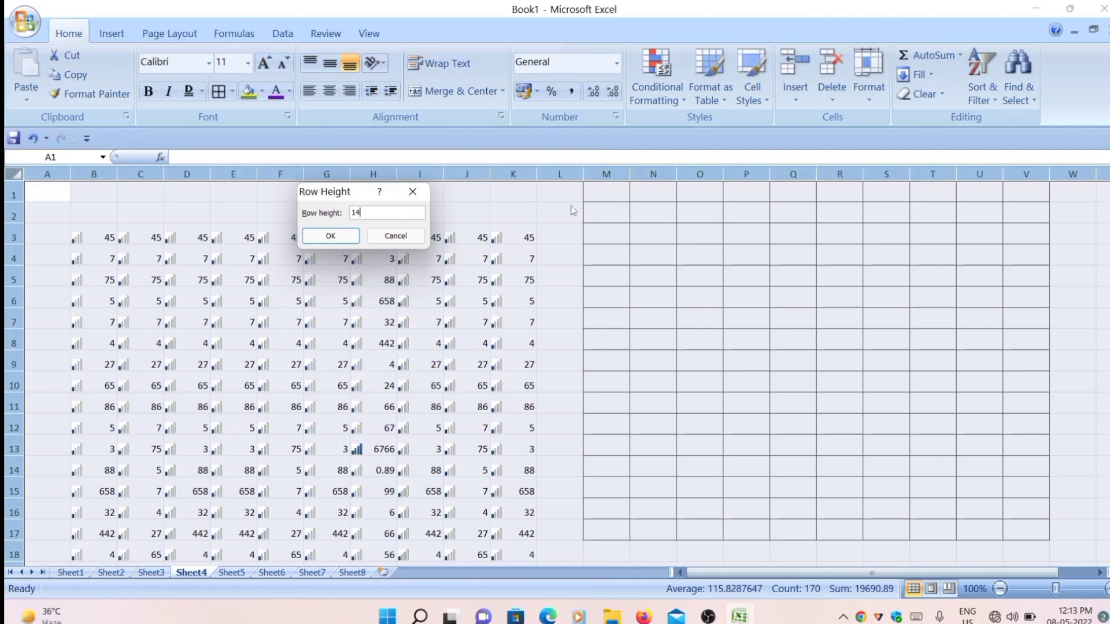
# - Undo the last change and open the cell size and format options for cell D18
pyautogui.click(870, 75)
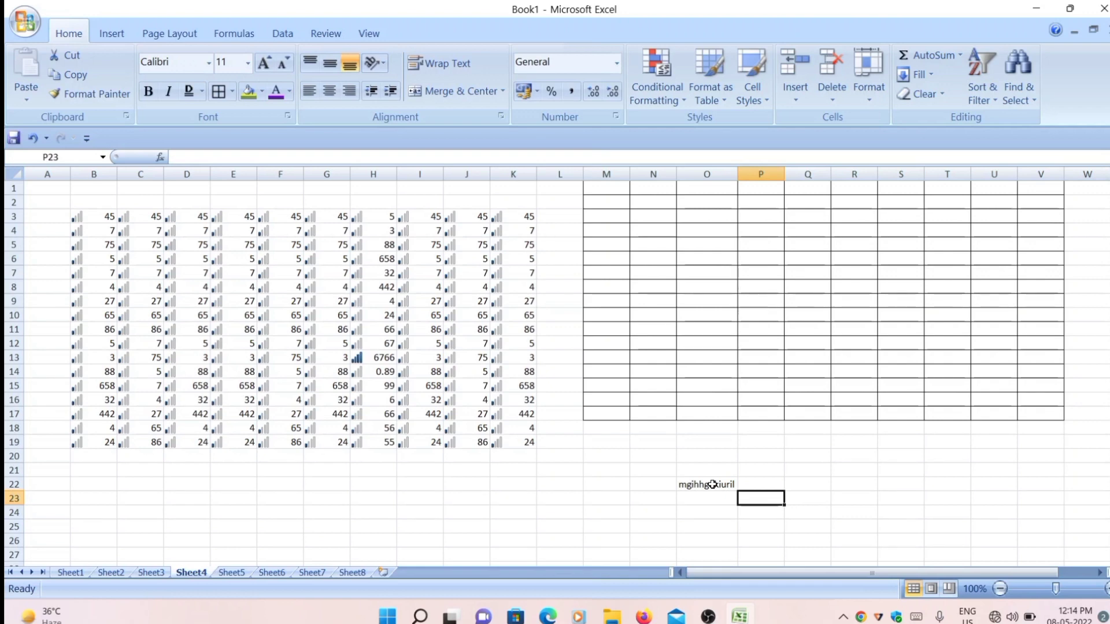
pyautogui.hotkey('ctrl', 'z')
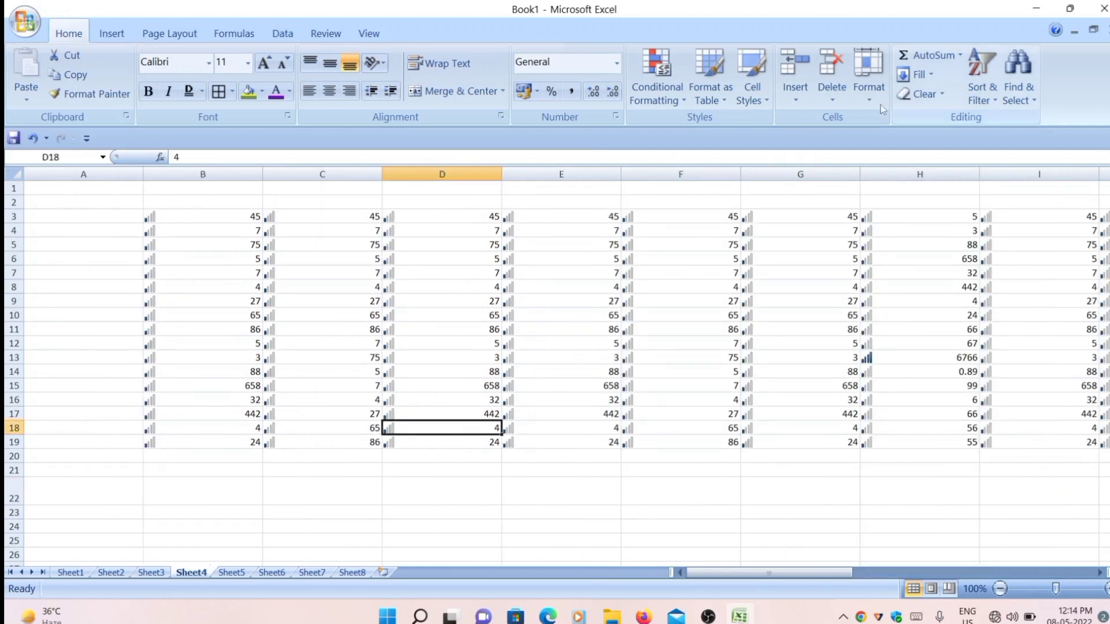
pyautogui.click(868, 92)
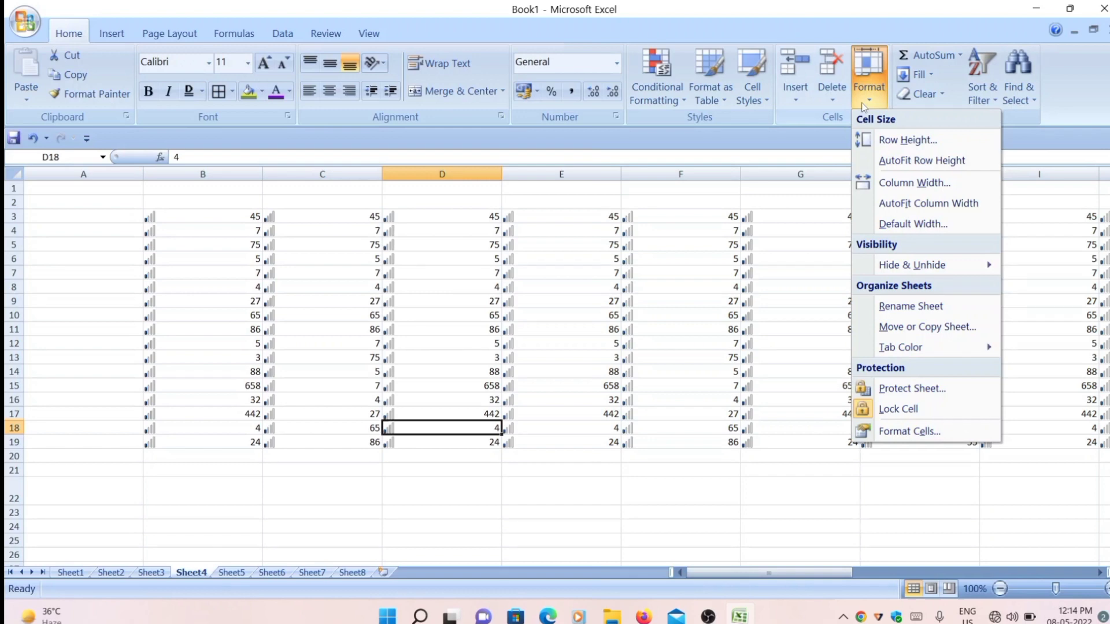